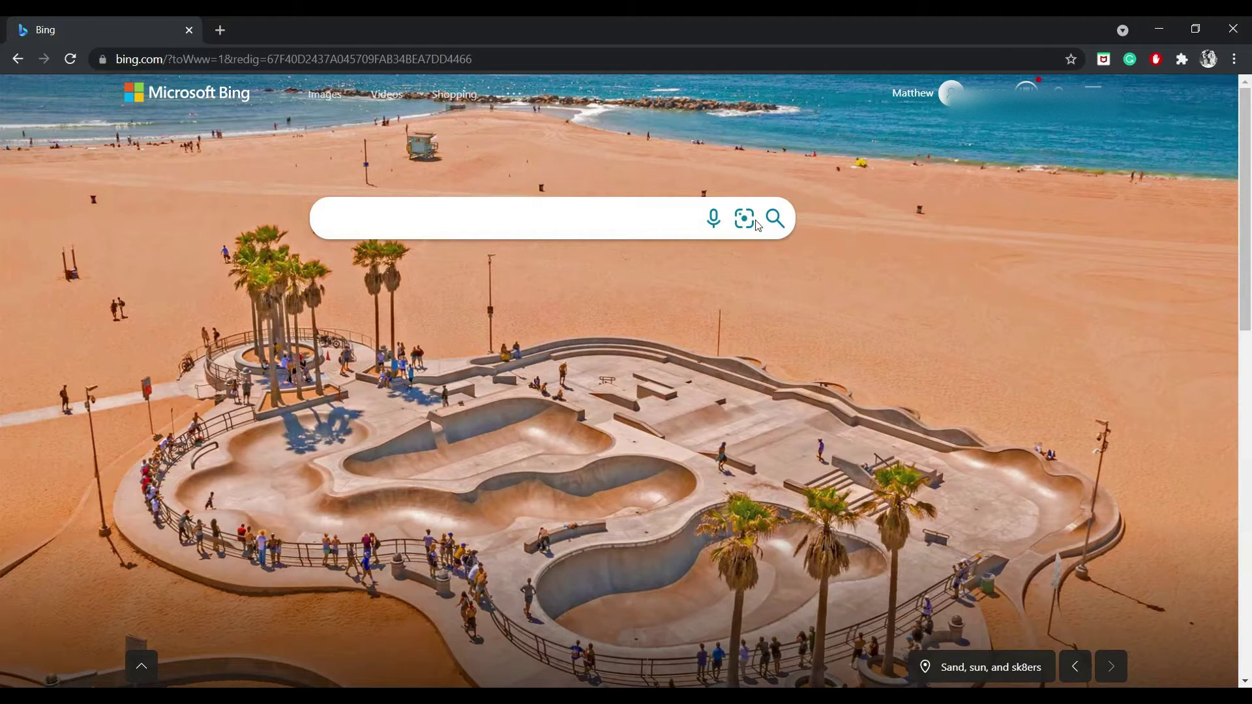
Search Bing for 'swg legends' from the Chrome address bar.
left_click(658, 62)
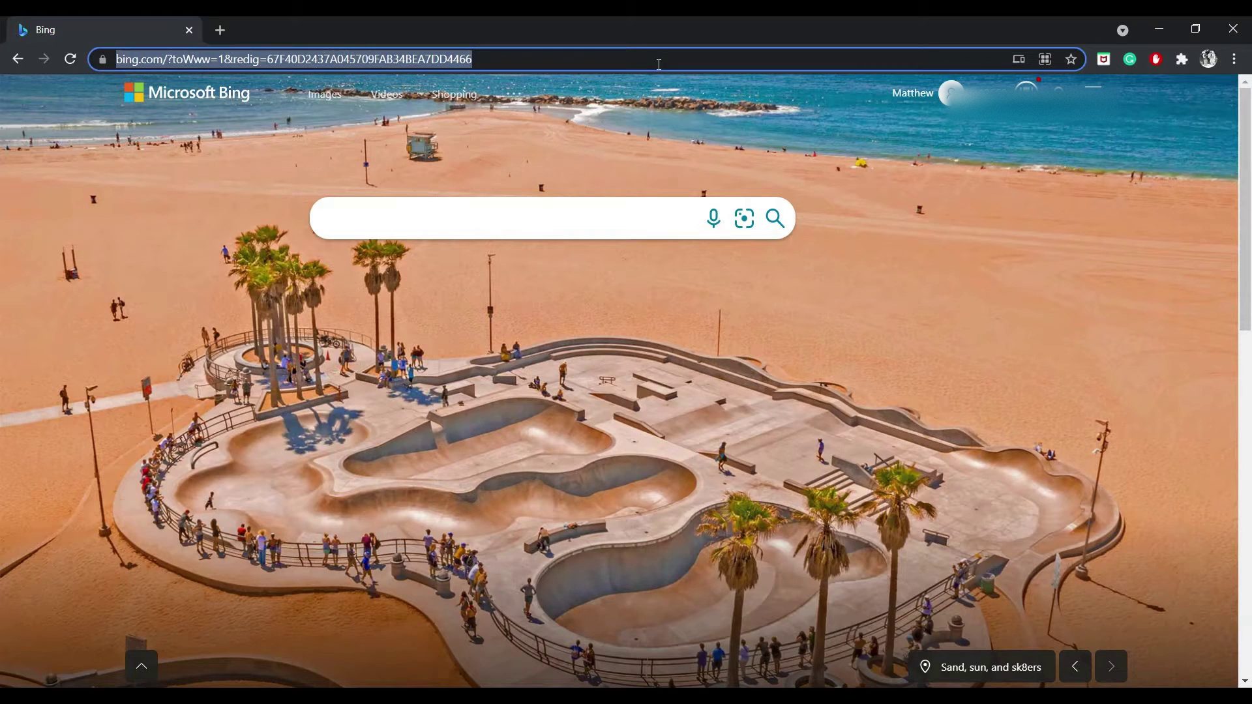
type("swg legen")
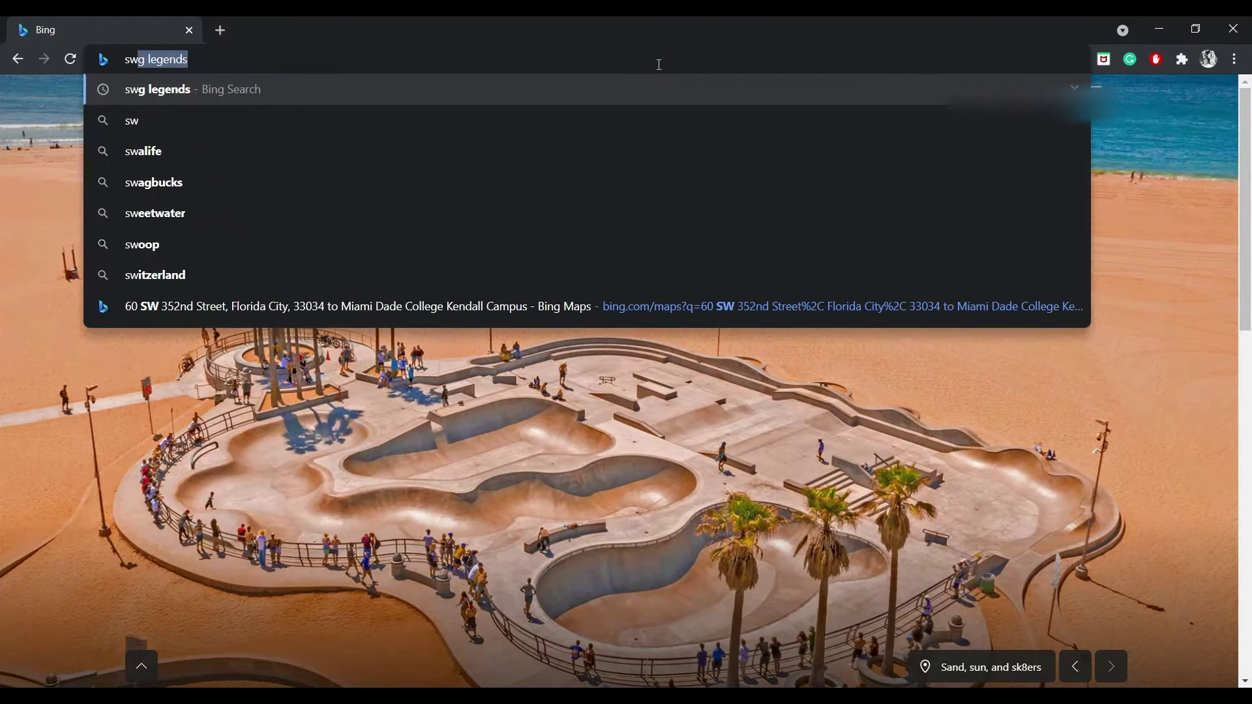
type("ds")
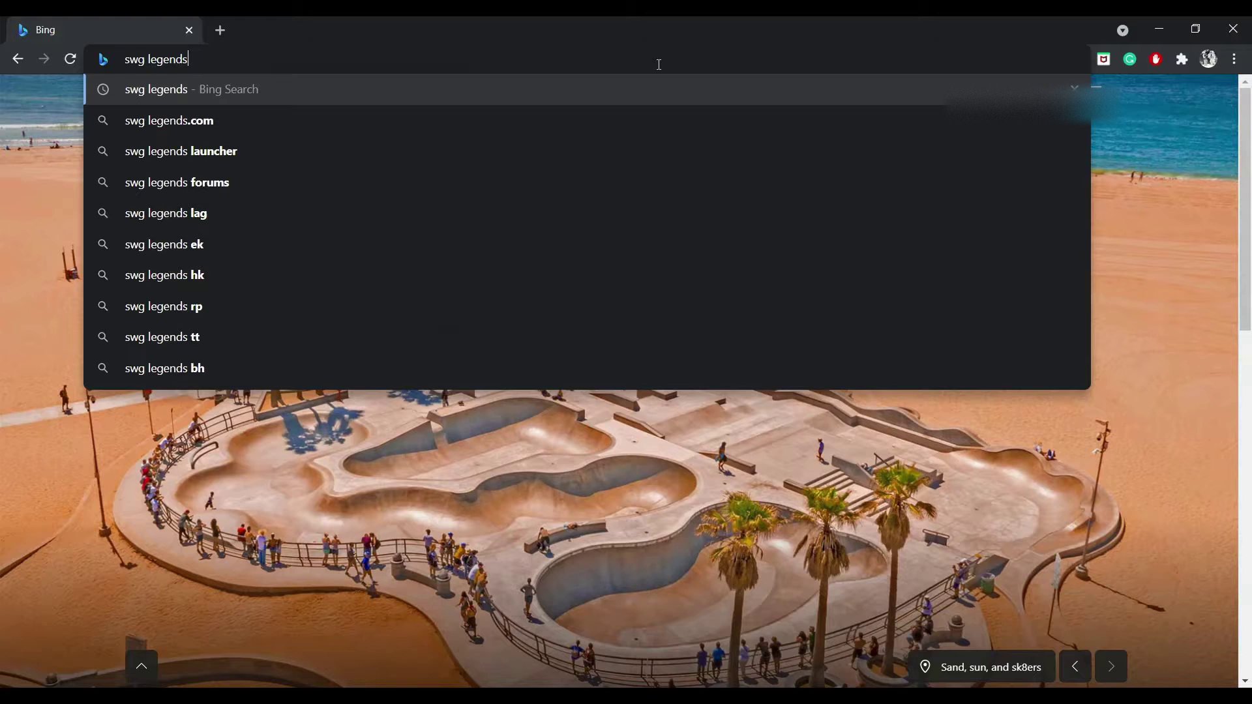
key("Return")
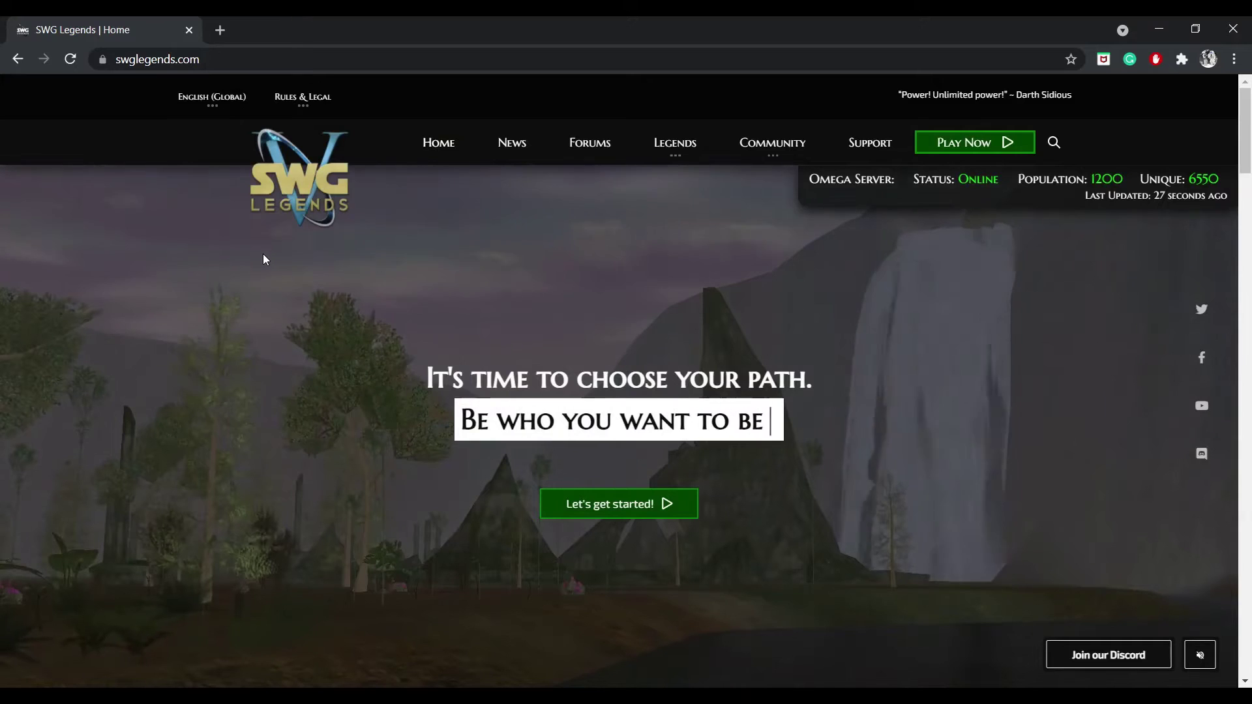
left_click(589, 143)
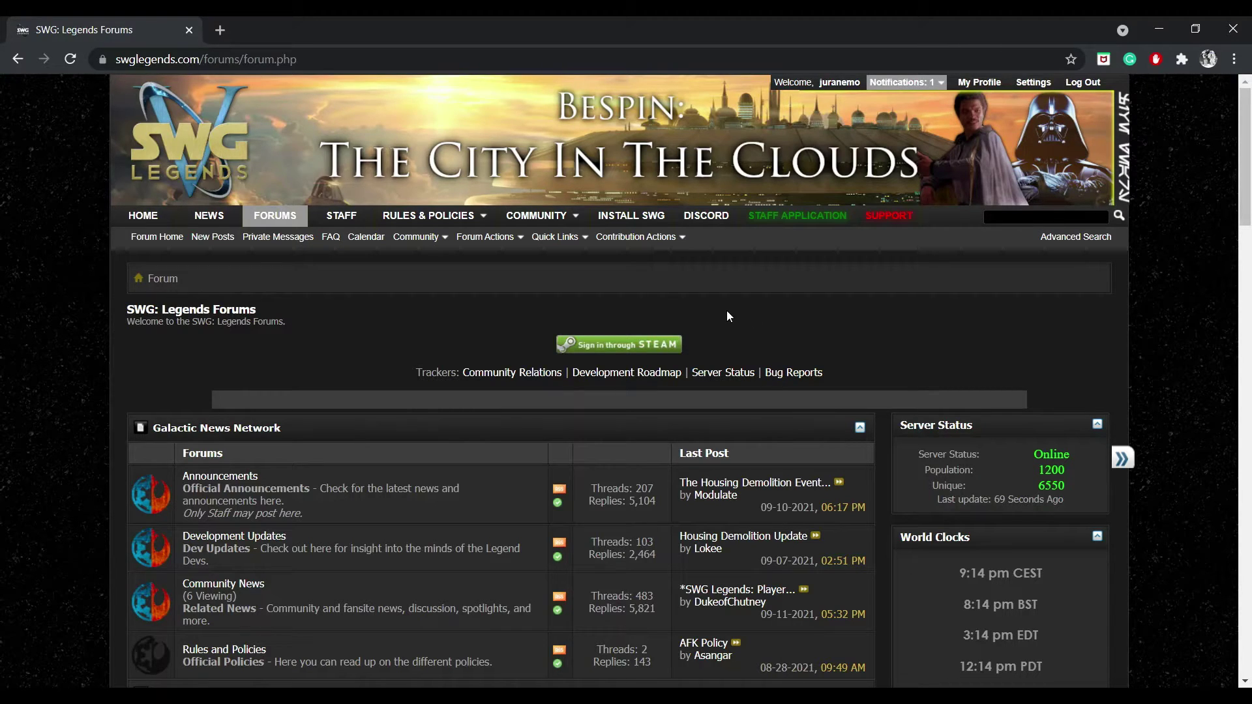
left_click(329, 58)
left_click_drag(329, 58, 241, 59)
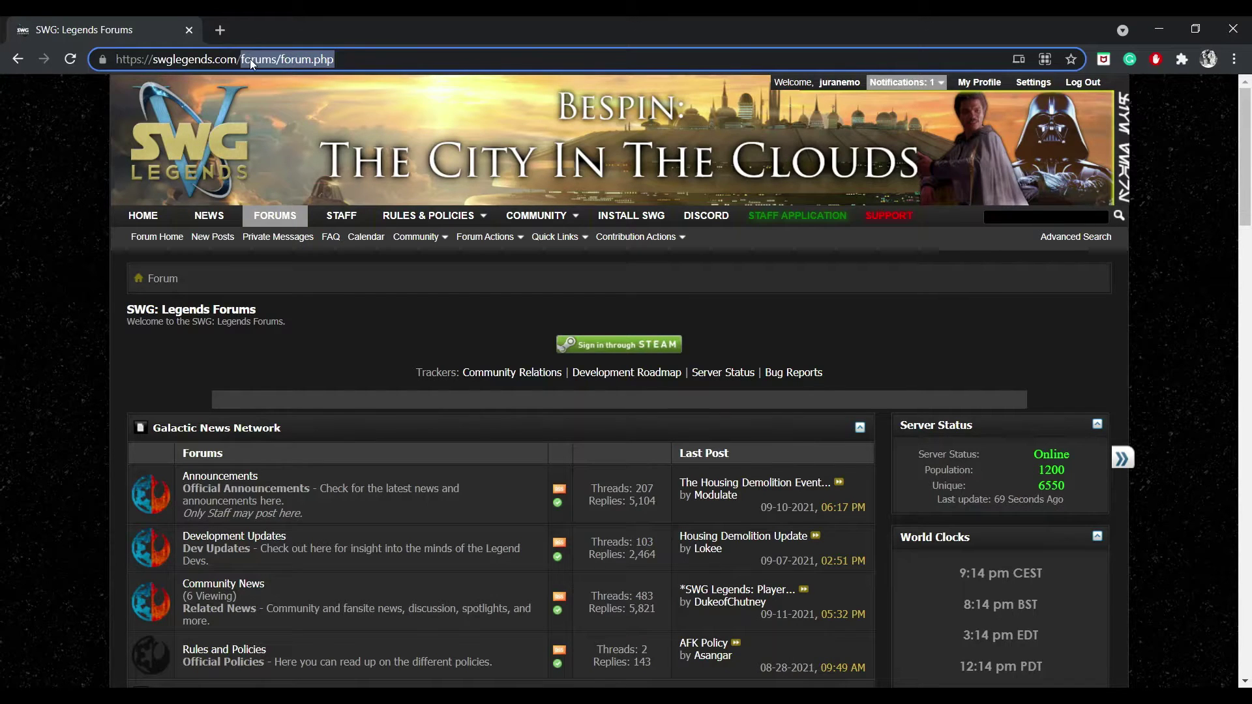
key("BackSpace")
key("Return")
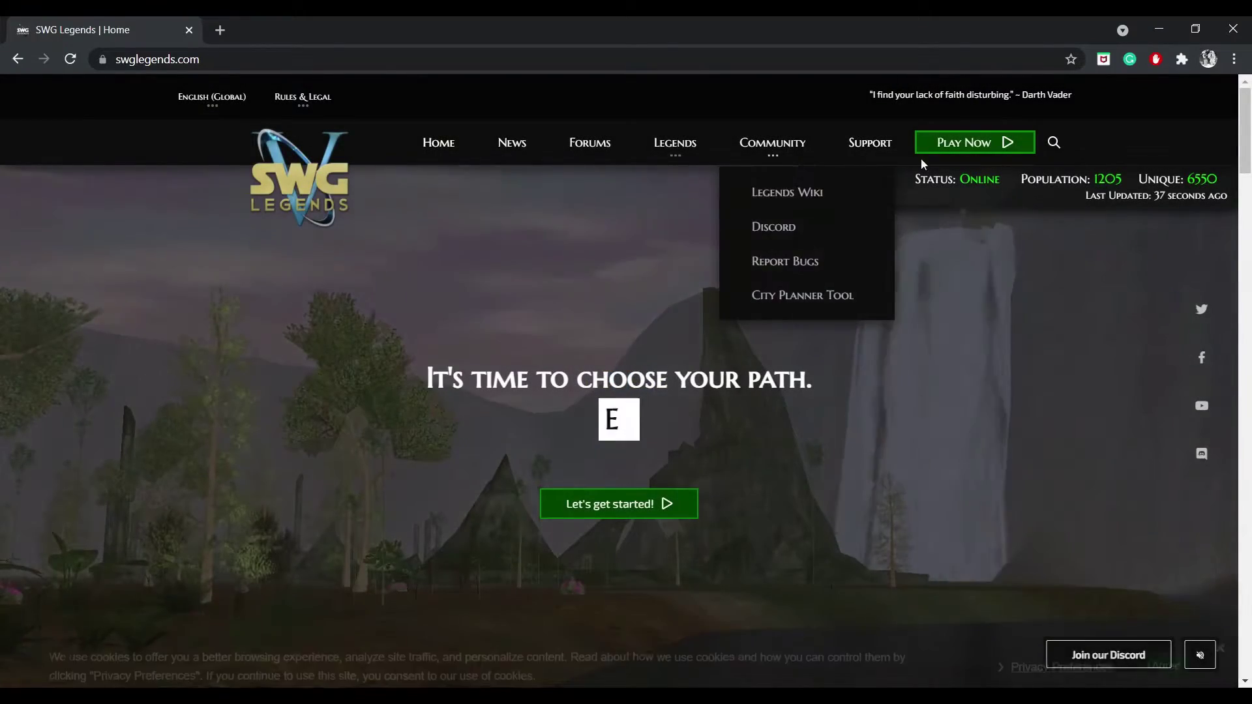
Open the Play Now Getting Started guide, skim Part I, then start a new tab.
left_click(991, 146)
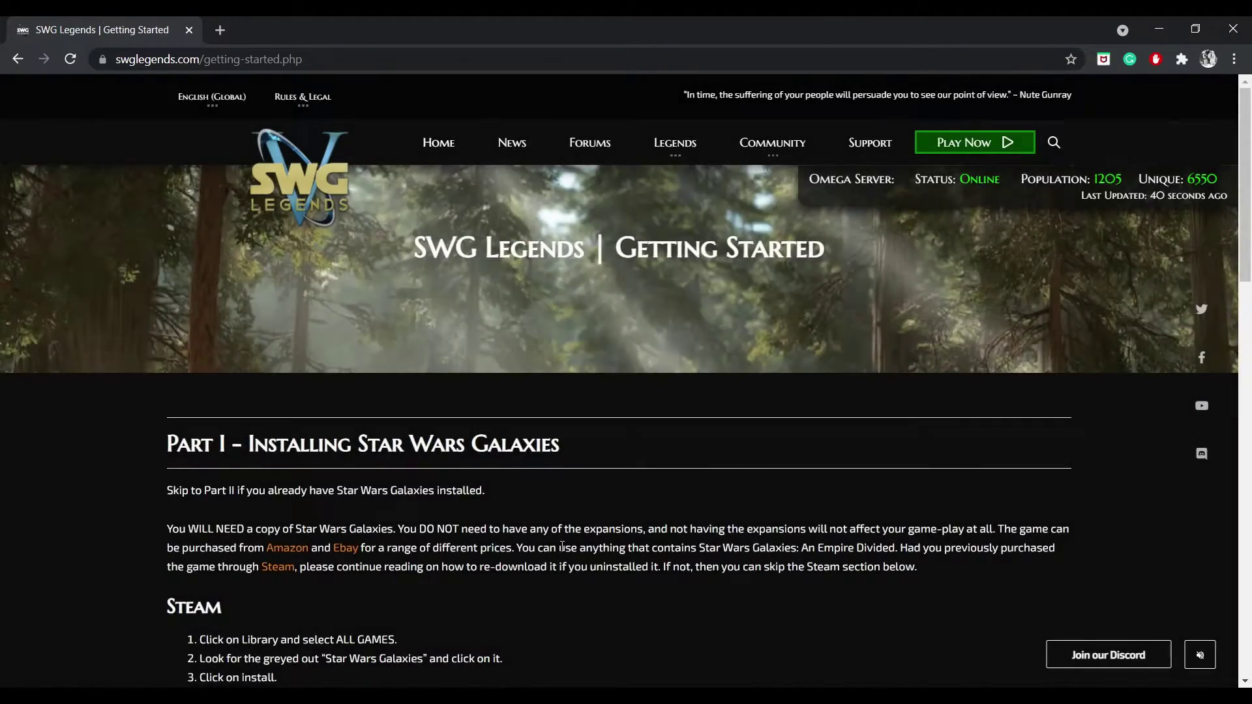
scroll(562, 547, "down", 8)
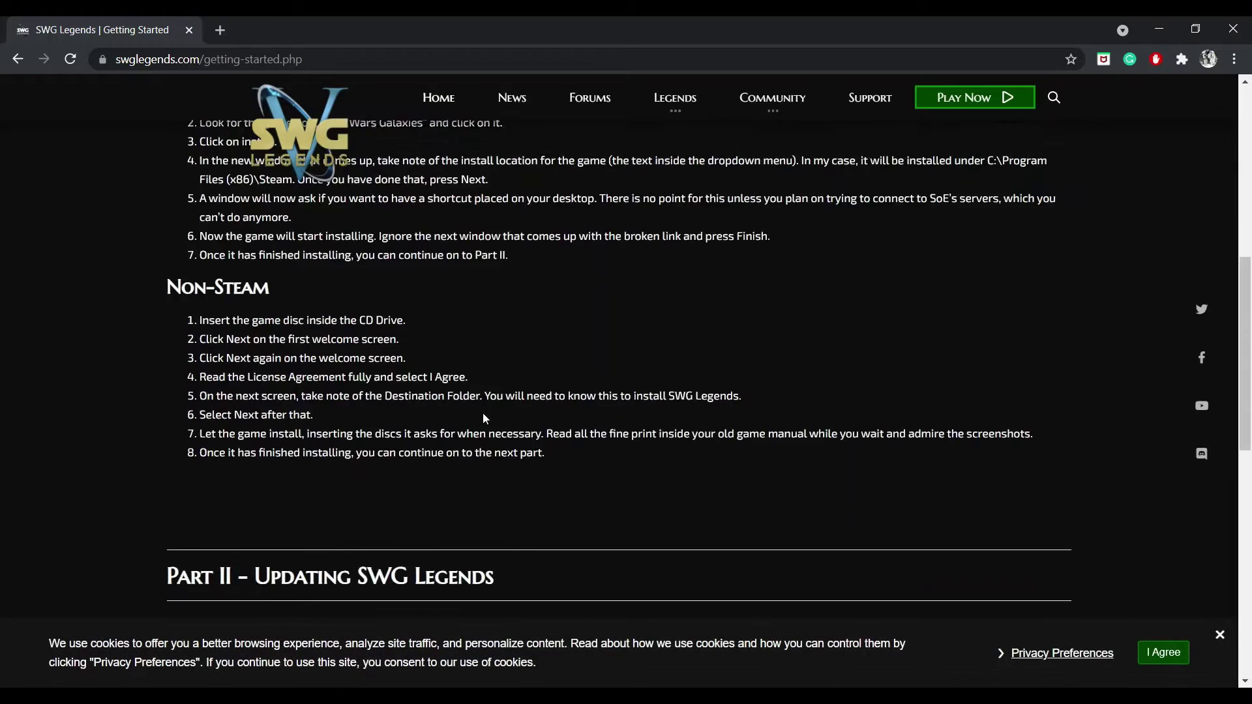
scroll(484, 418, "up", 2)
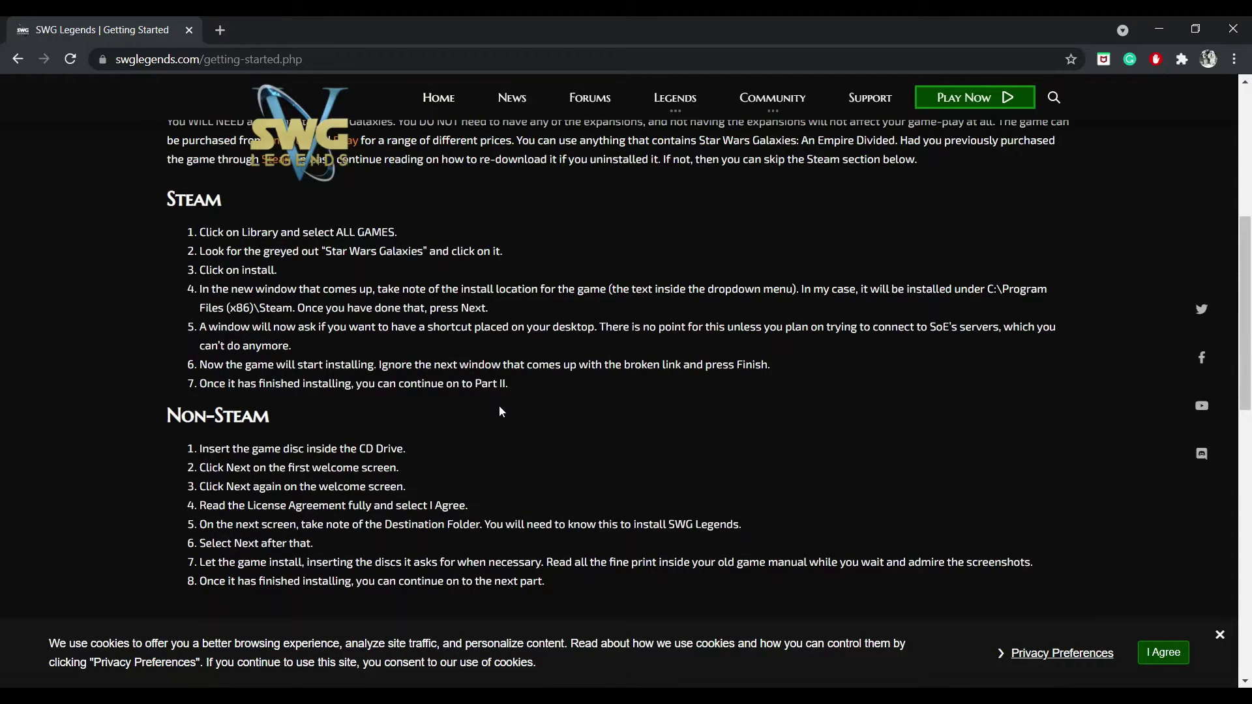
left_click(221, 30)
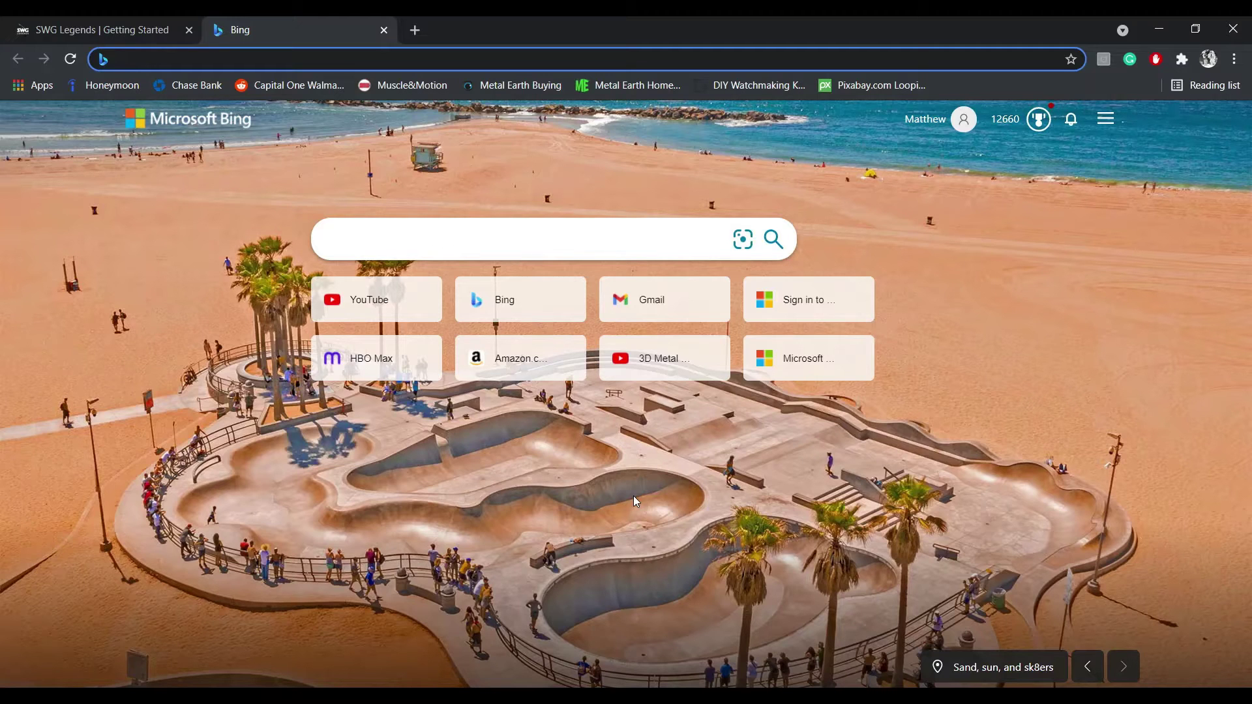
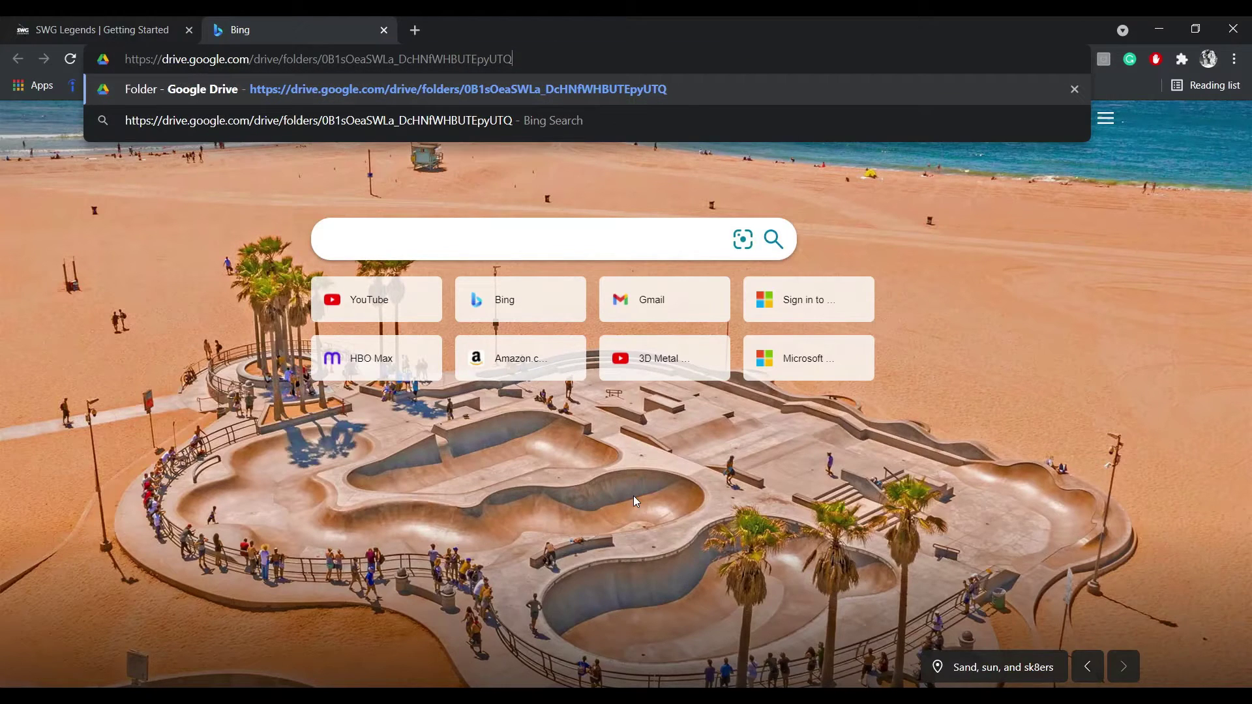
Load the shared SWG discs Drive folder and download swg-disk1.iso despite the virus-scan warning.
key("Return")
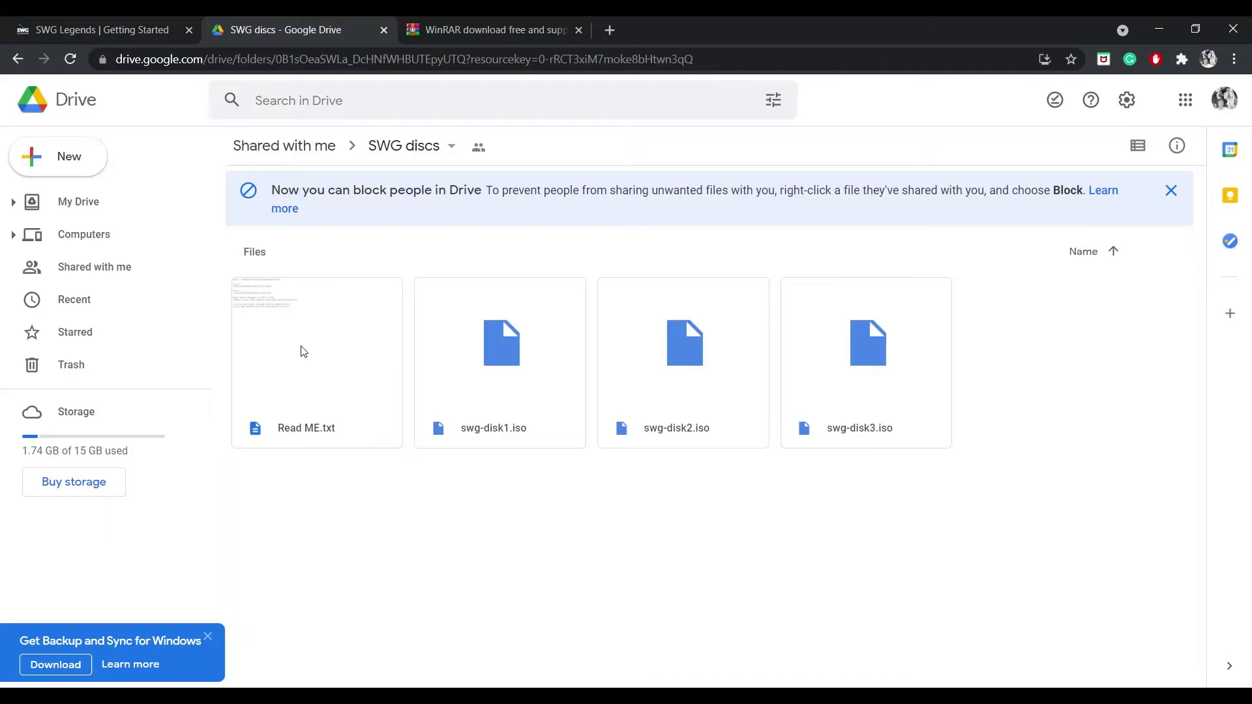
double_click(526, 358)
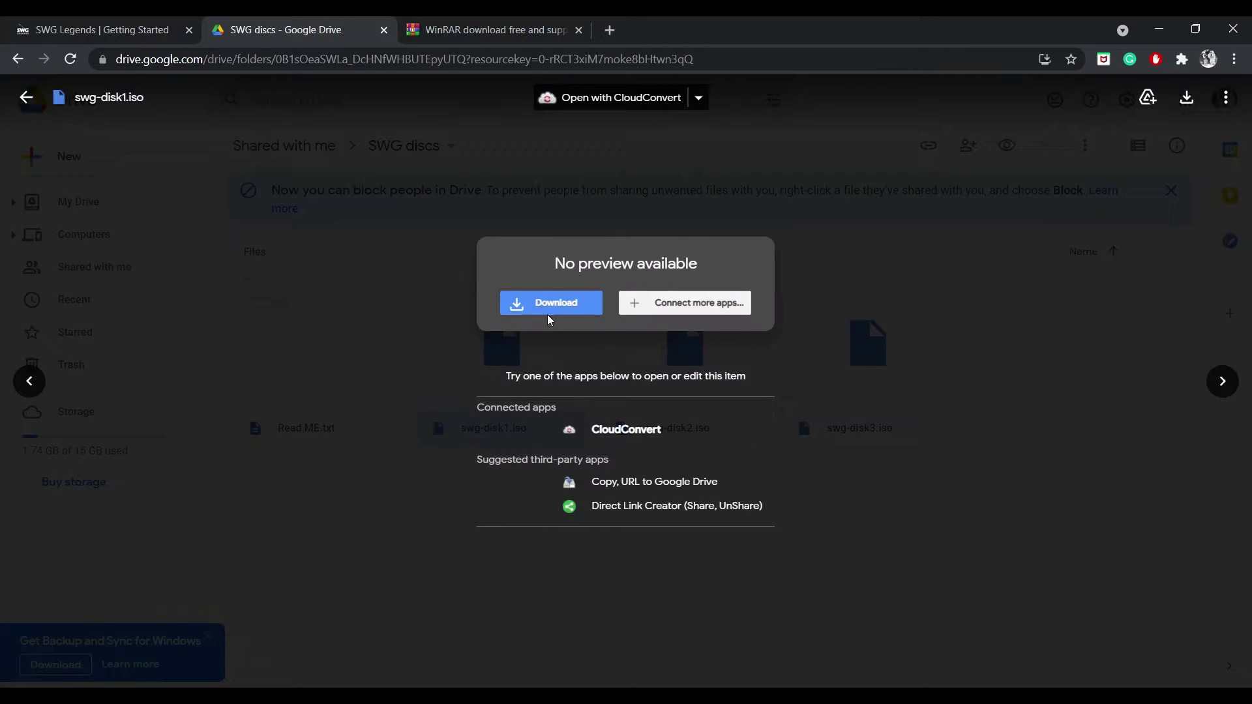
left_click(553, 304)
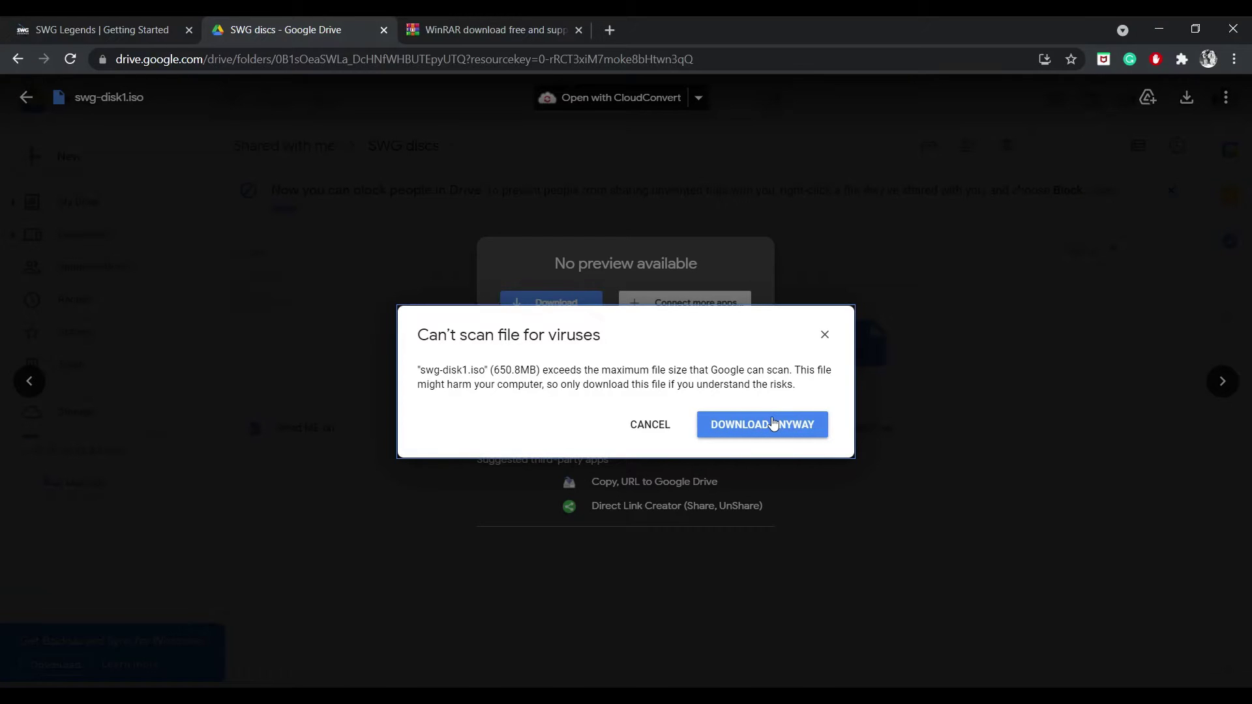
left_click(771, 423)
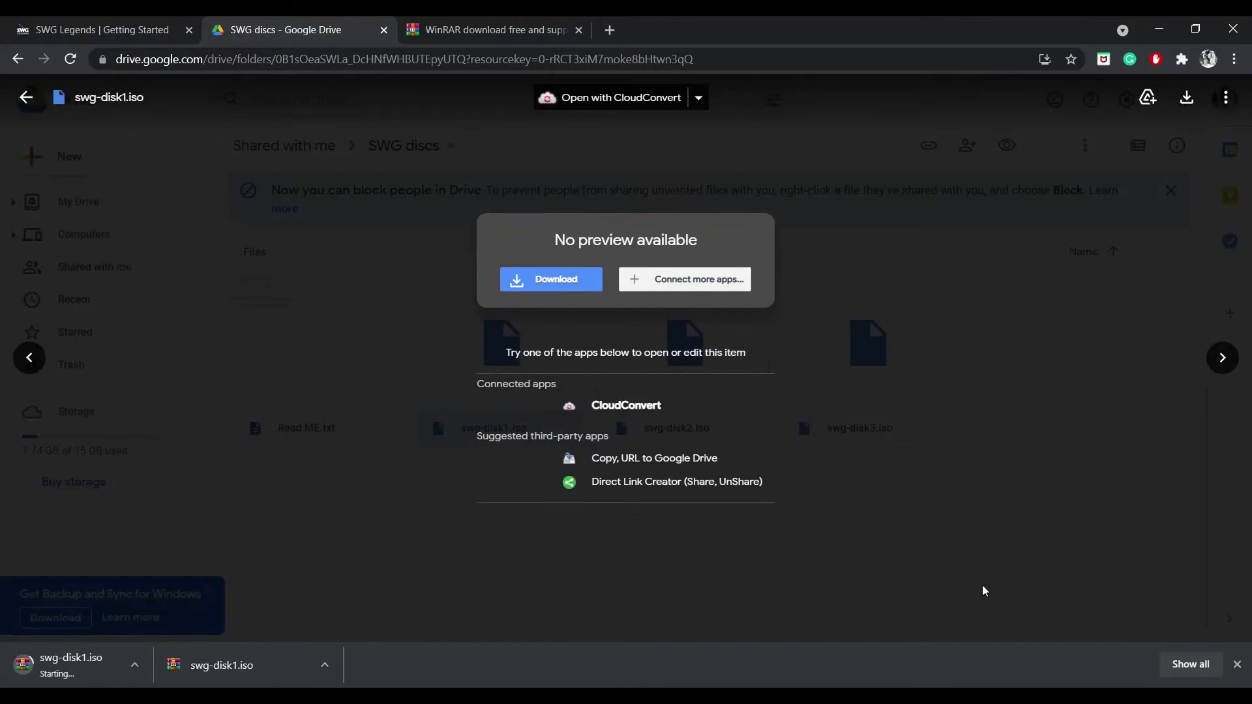
left_click(982, 585)
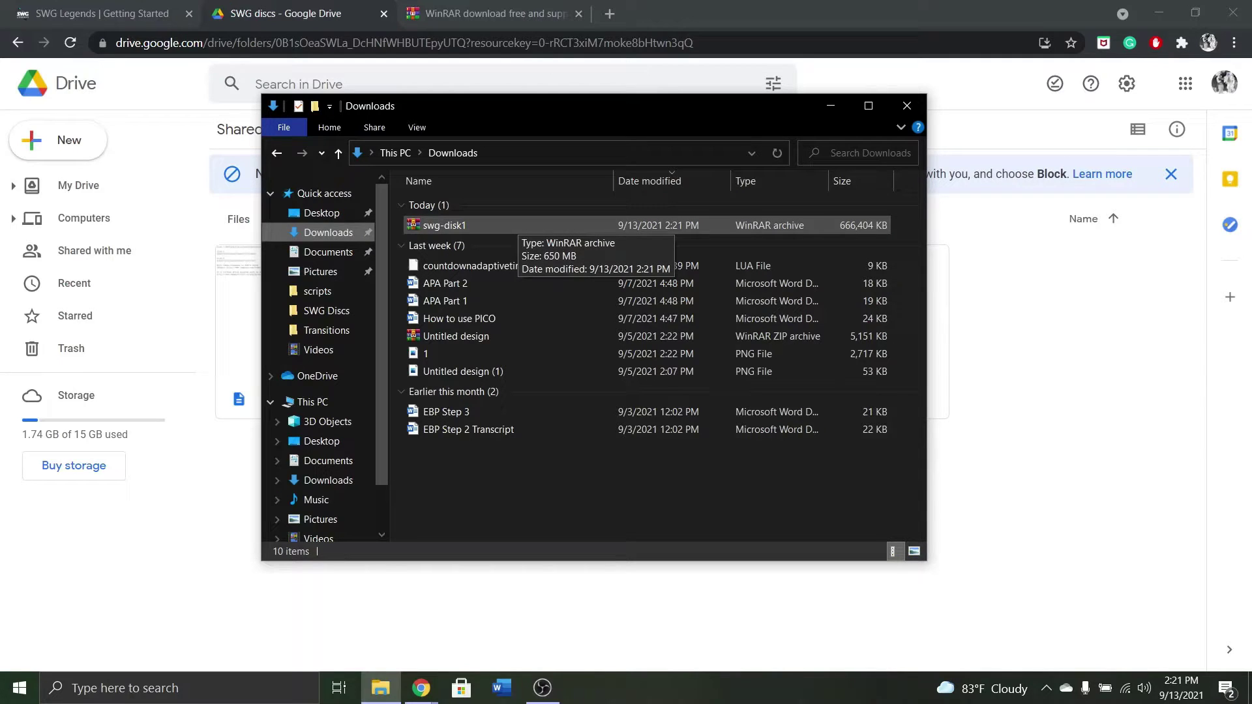
Open swg-disk1.iso in WinRAR and run Install.exe to start the Star Wars Galaxies setup.
double_click(515, 225)
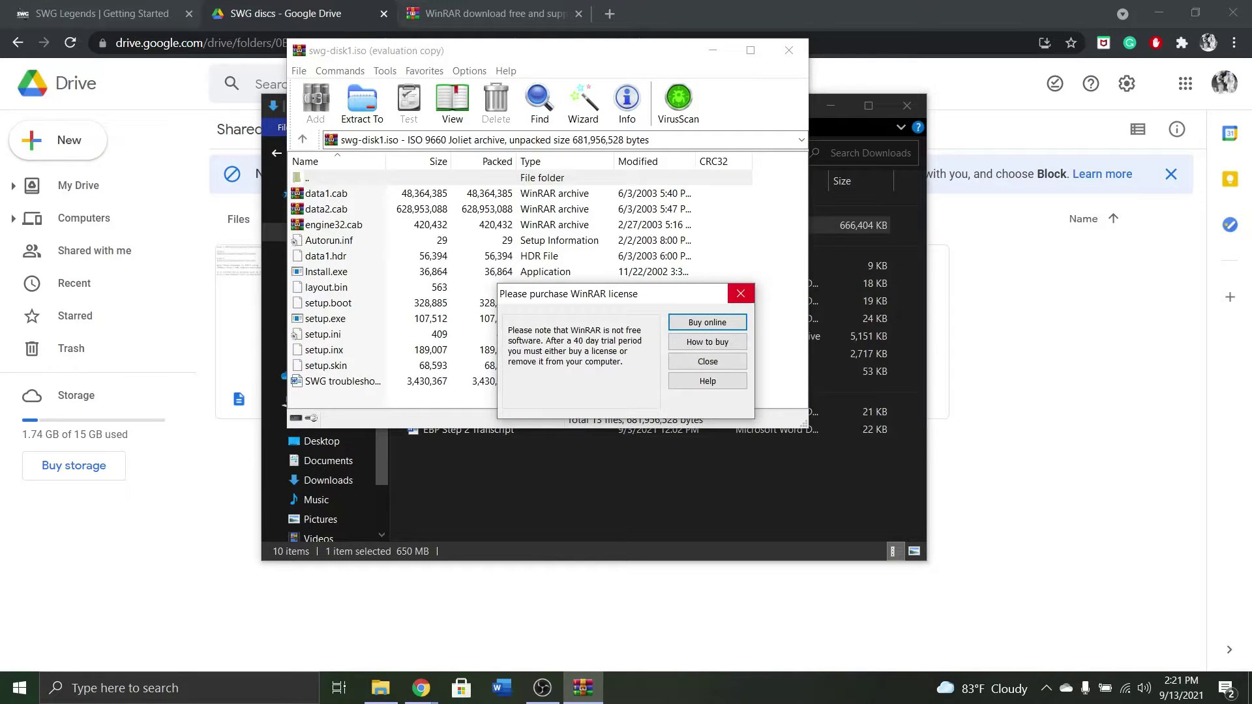
key("Escape")
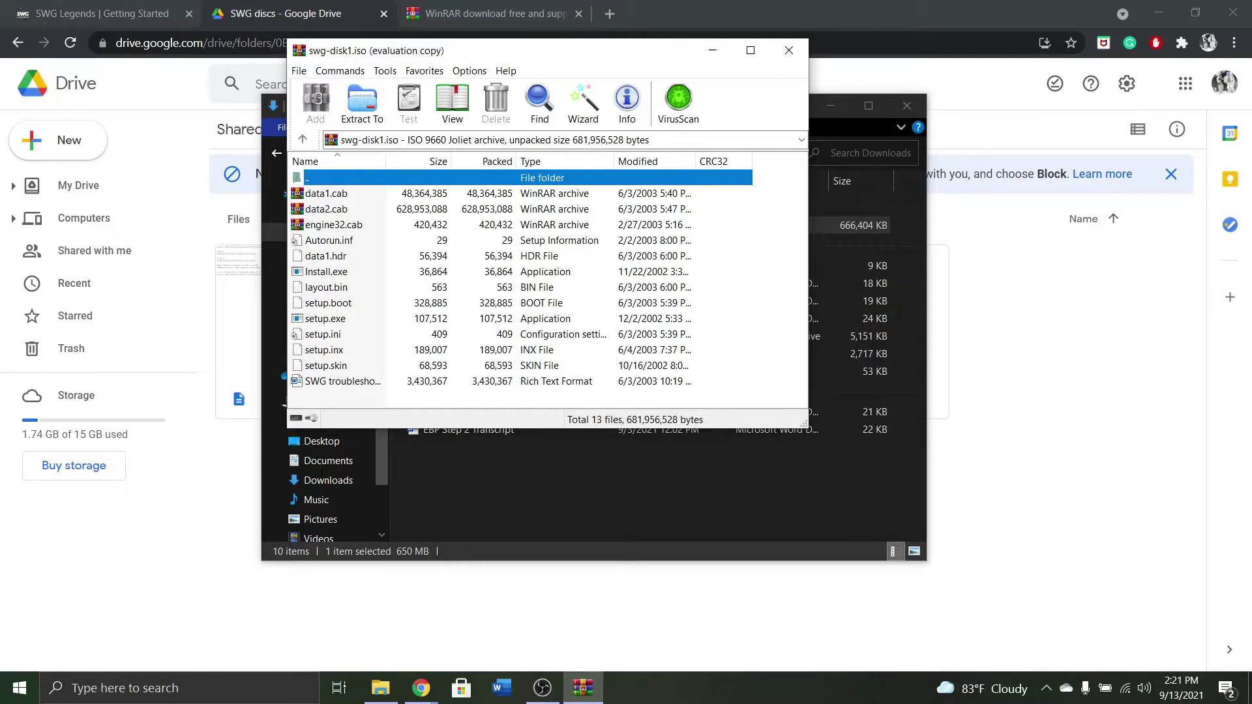
double_click(326, 271)
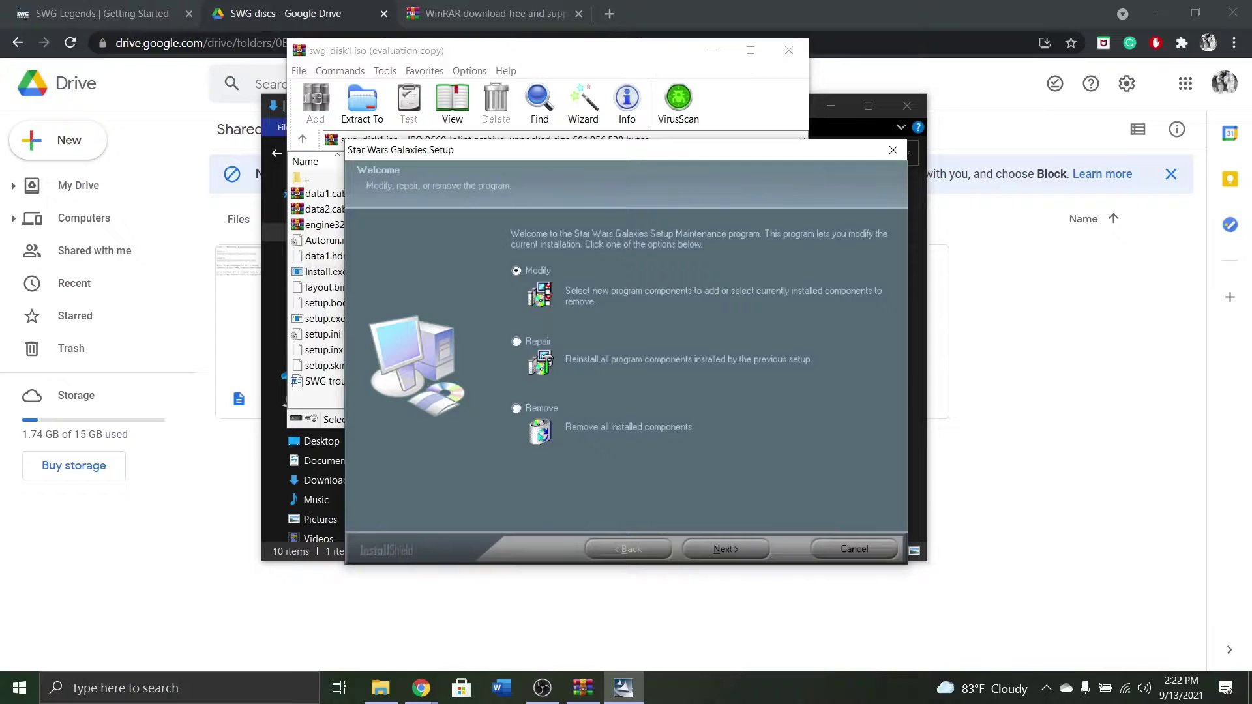
key("alt+Tab")
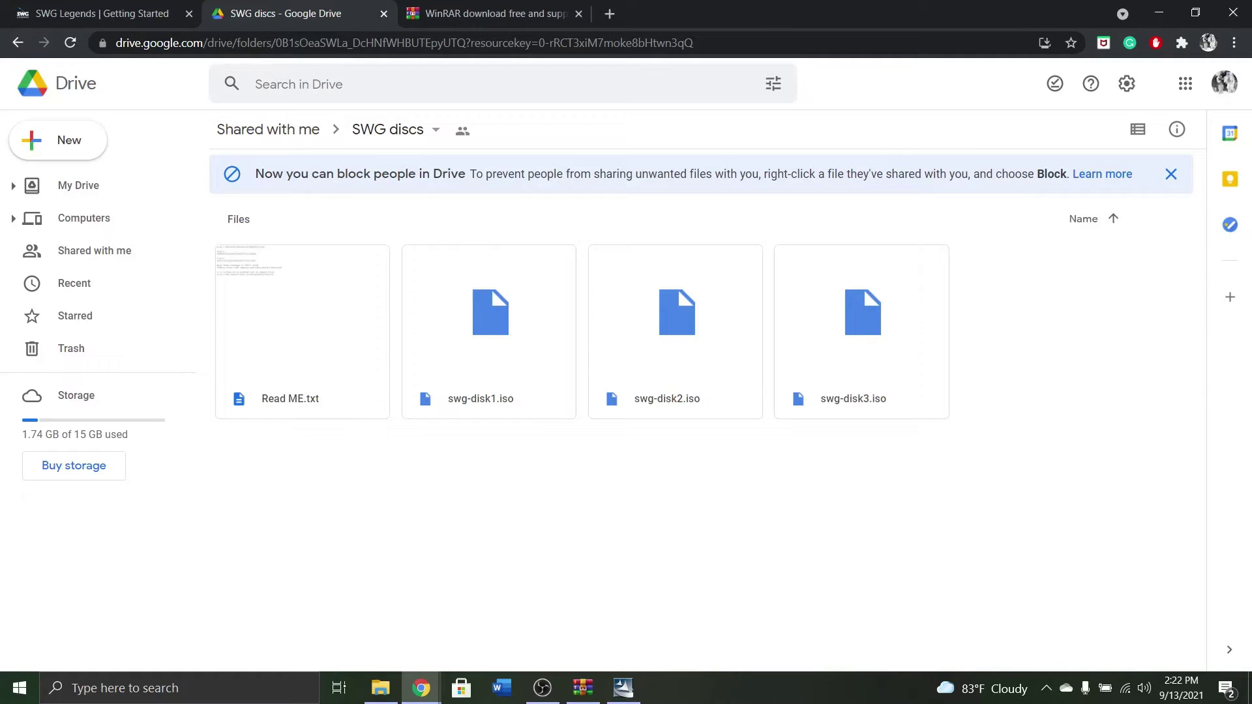
Preview Read ME.txt in the SWG discs folder and select the Disk 1 hash.
double_click(290, 392)
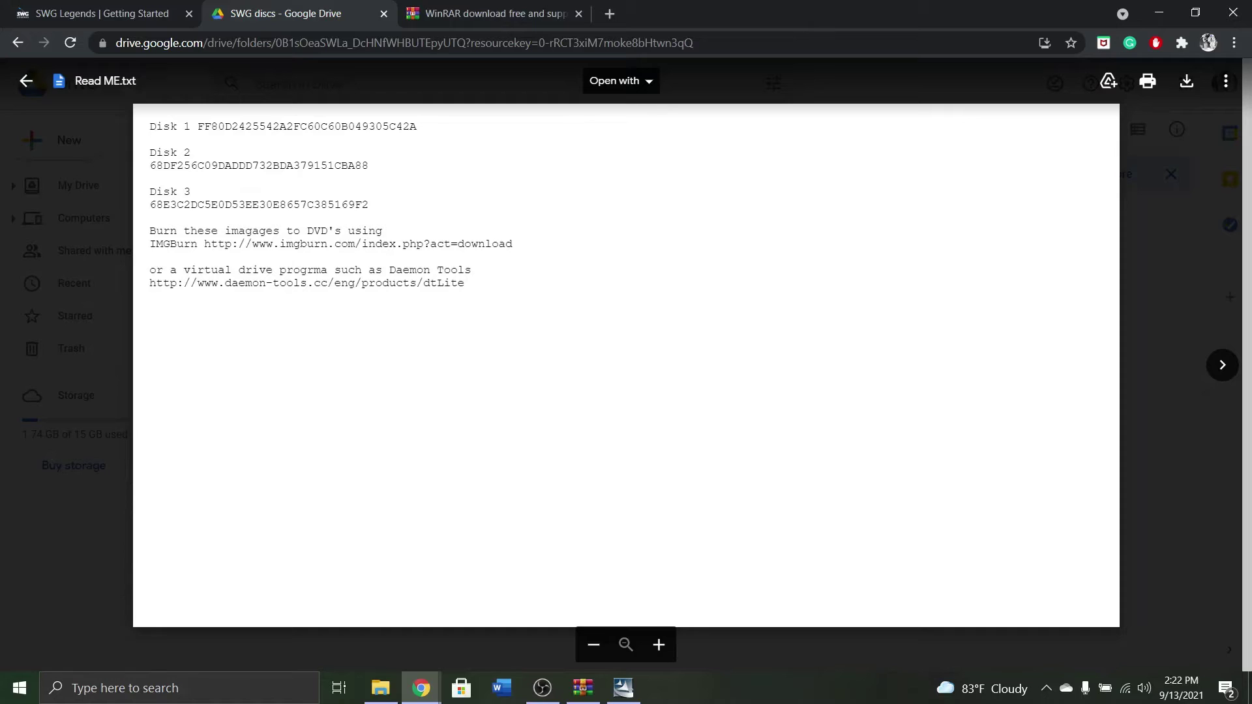
double_click(306, 125)
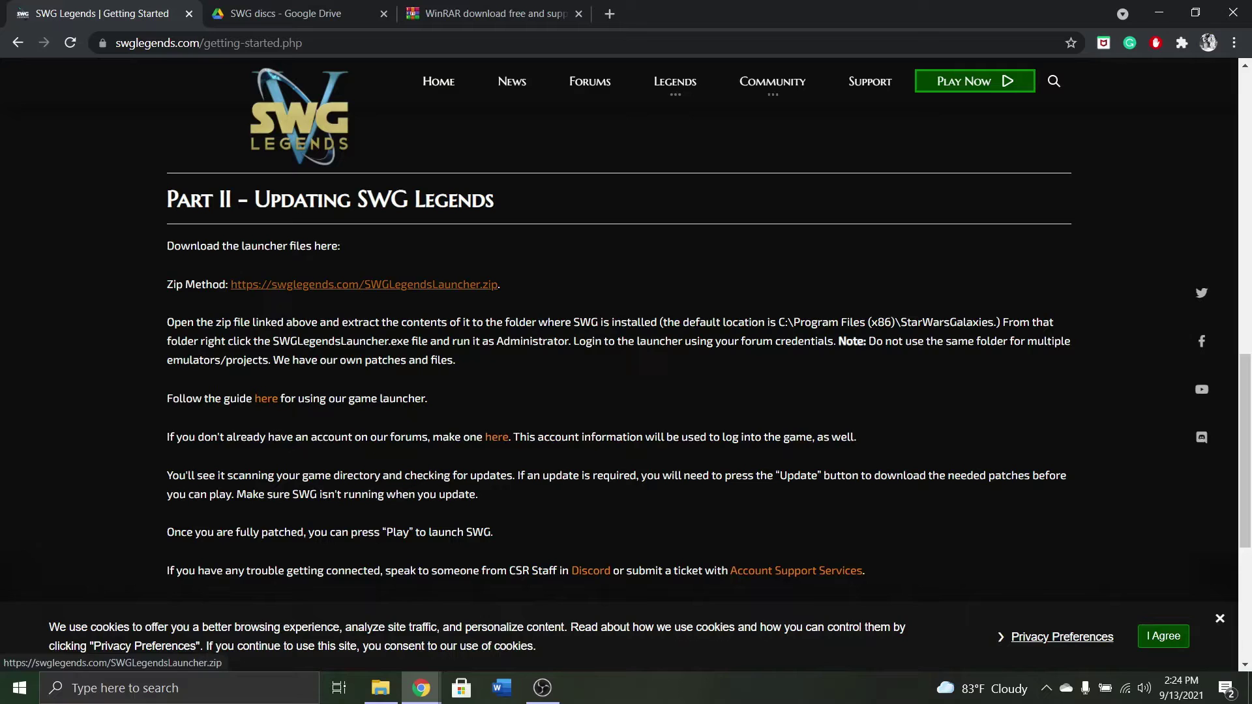
Download SWGLegendsLauncher.zip via the Zip Method link and open the wiki's Launcher guide.
left_click(364, 285)
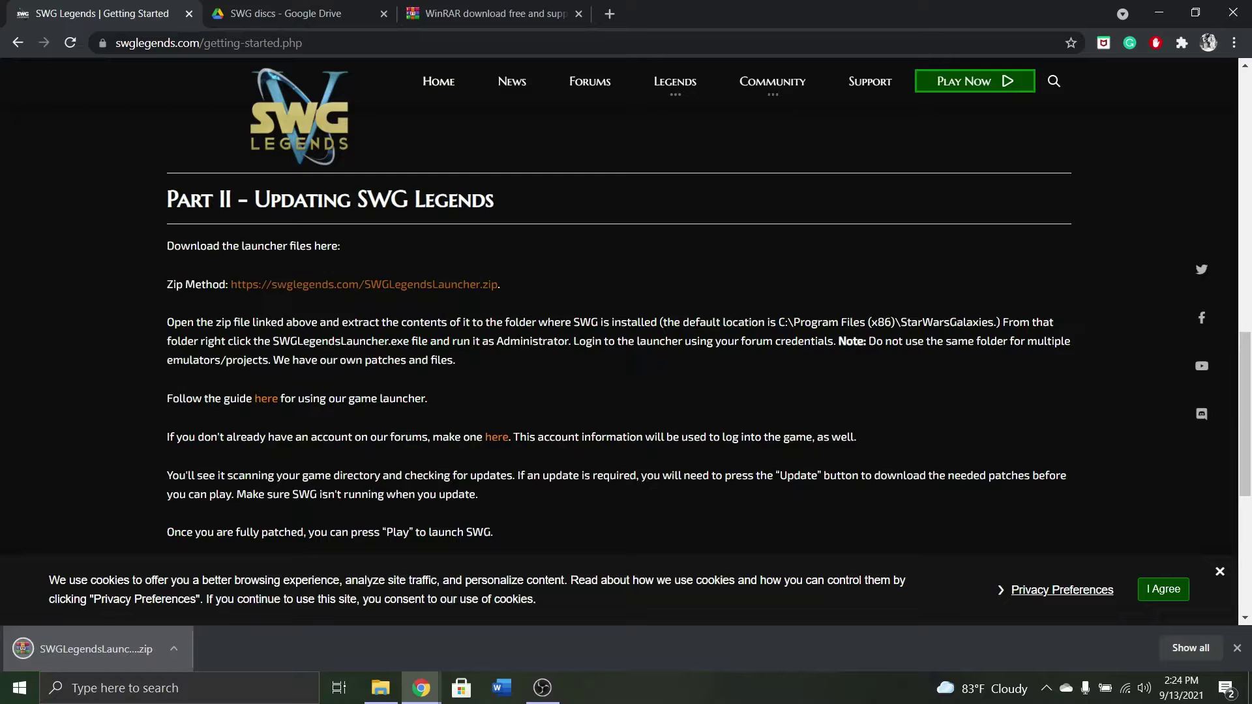
scroll(618, 326, "down", 1)
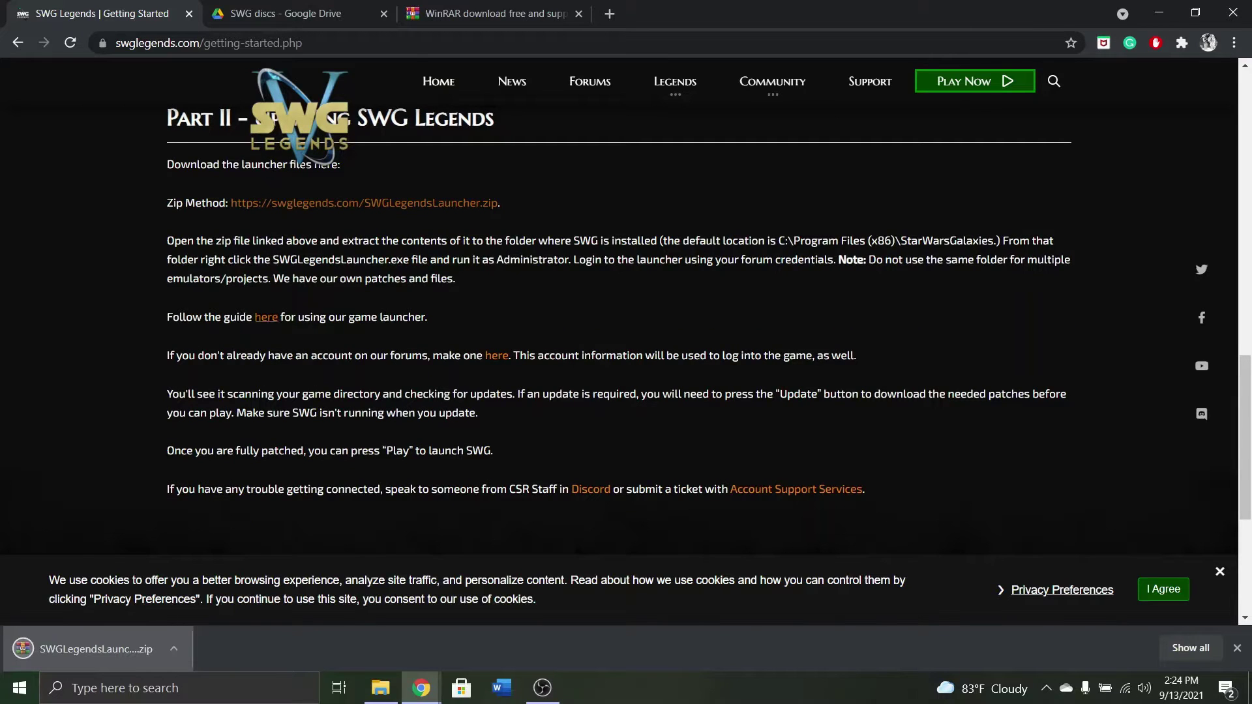
left_click(266, 317)
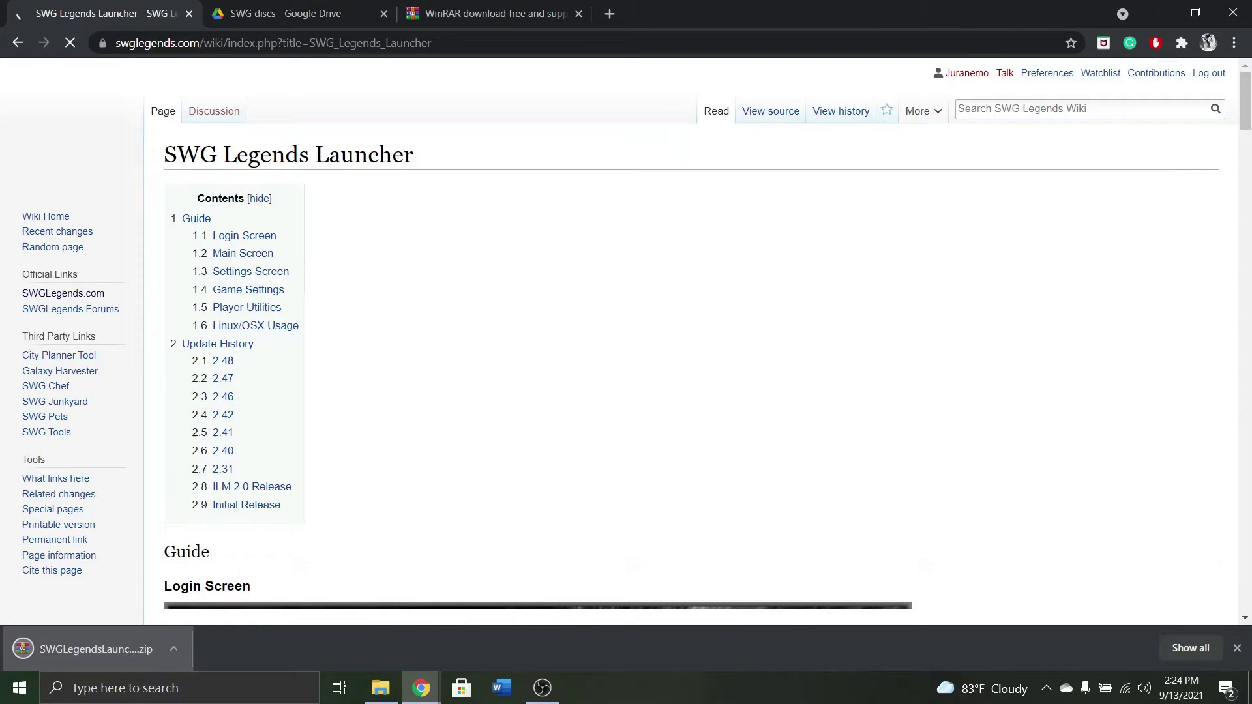
scroll(618, 339, "down", 12)
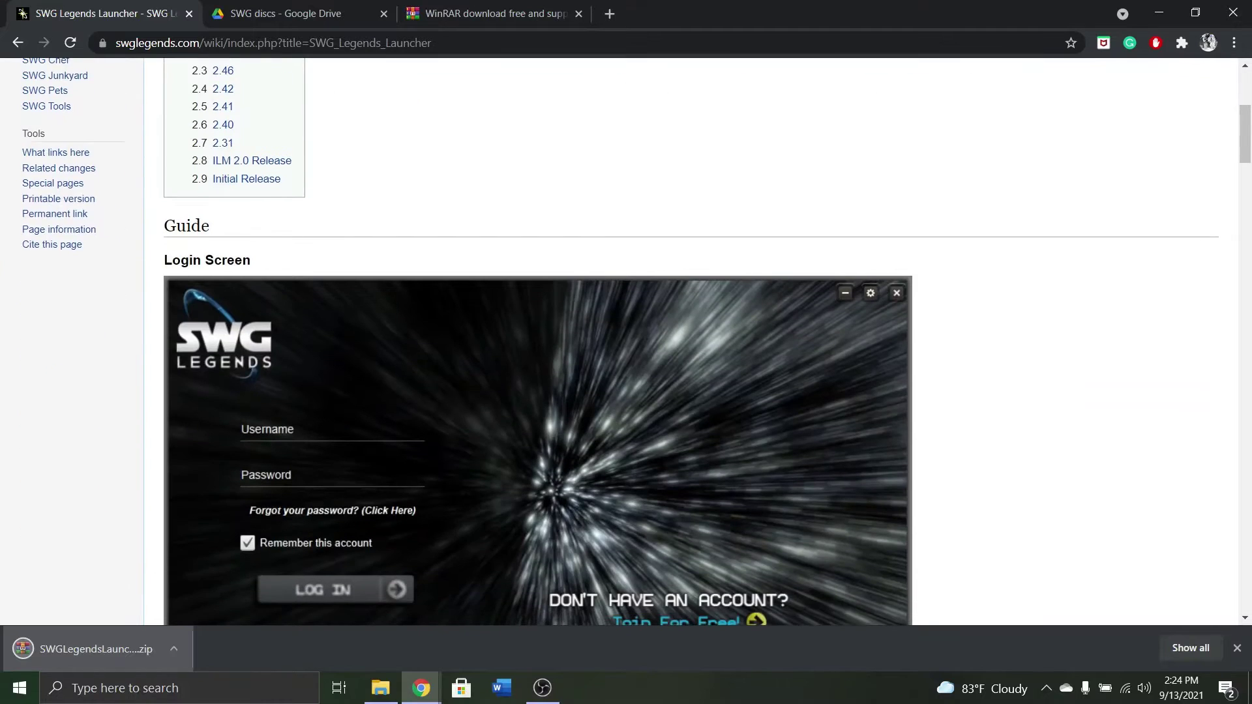
scroll(618, 339, "down", 4)
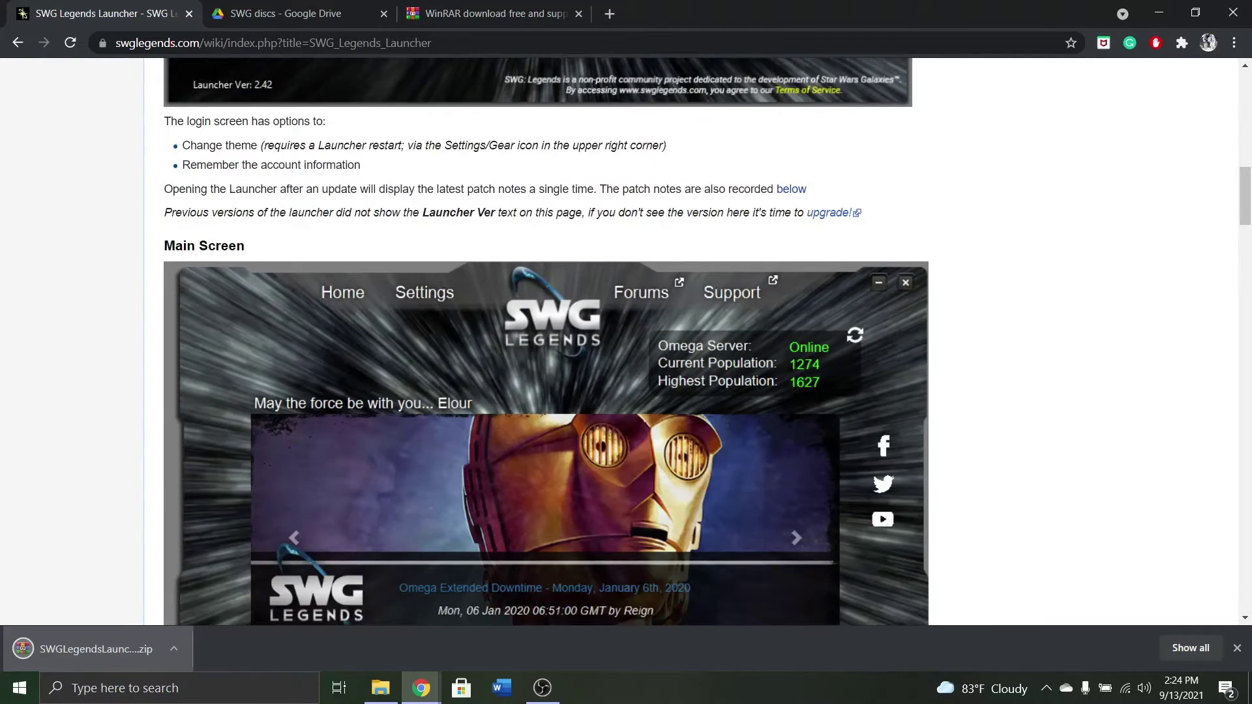
scroll(618, 339, "up", 11)
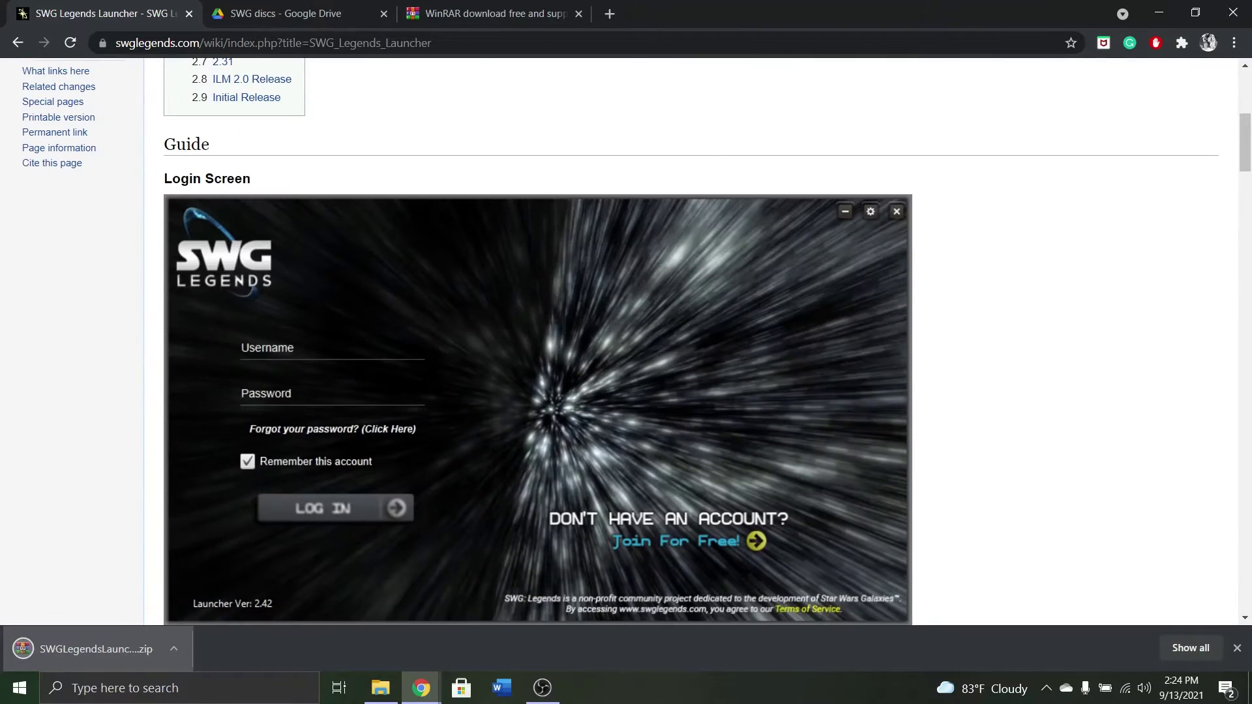
Open SWGLegendsLauncher.zip from Downloads in WinRAR, dismissing the licence reminder.
left_click(380, 687)
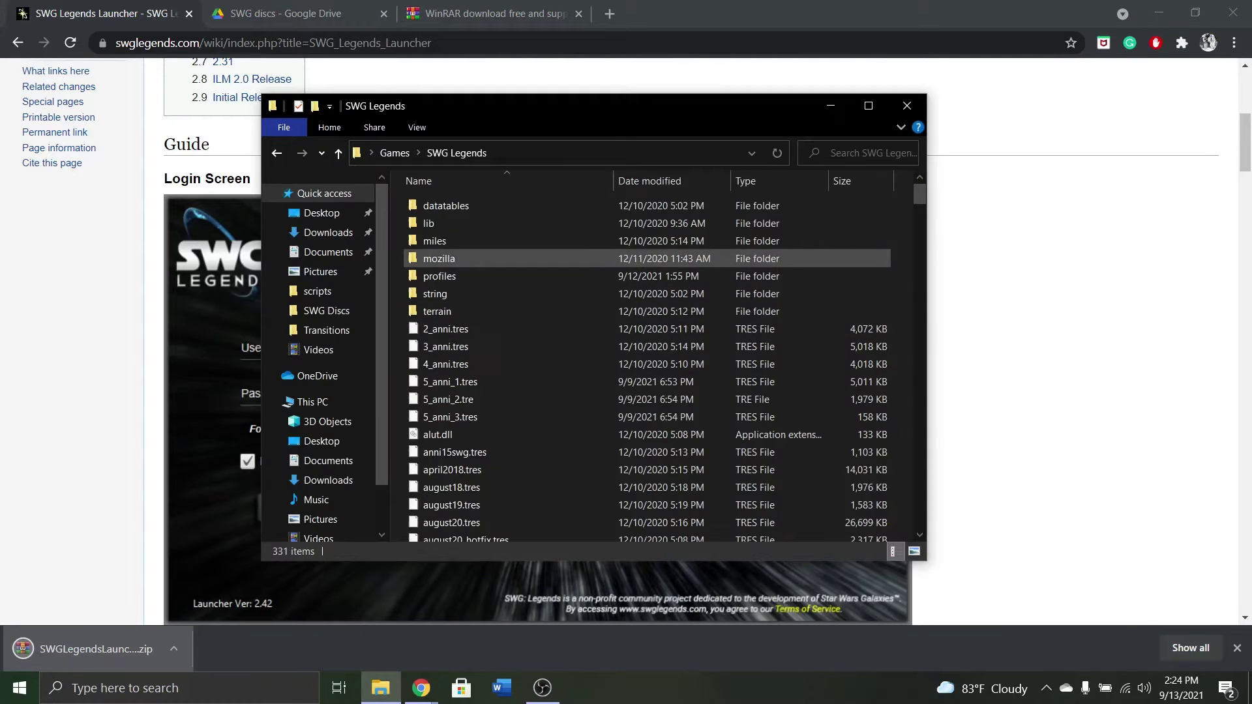
left_click(327, 232)
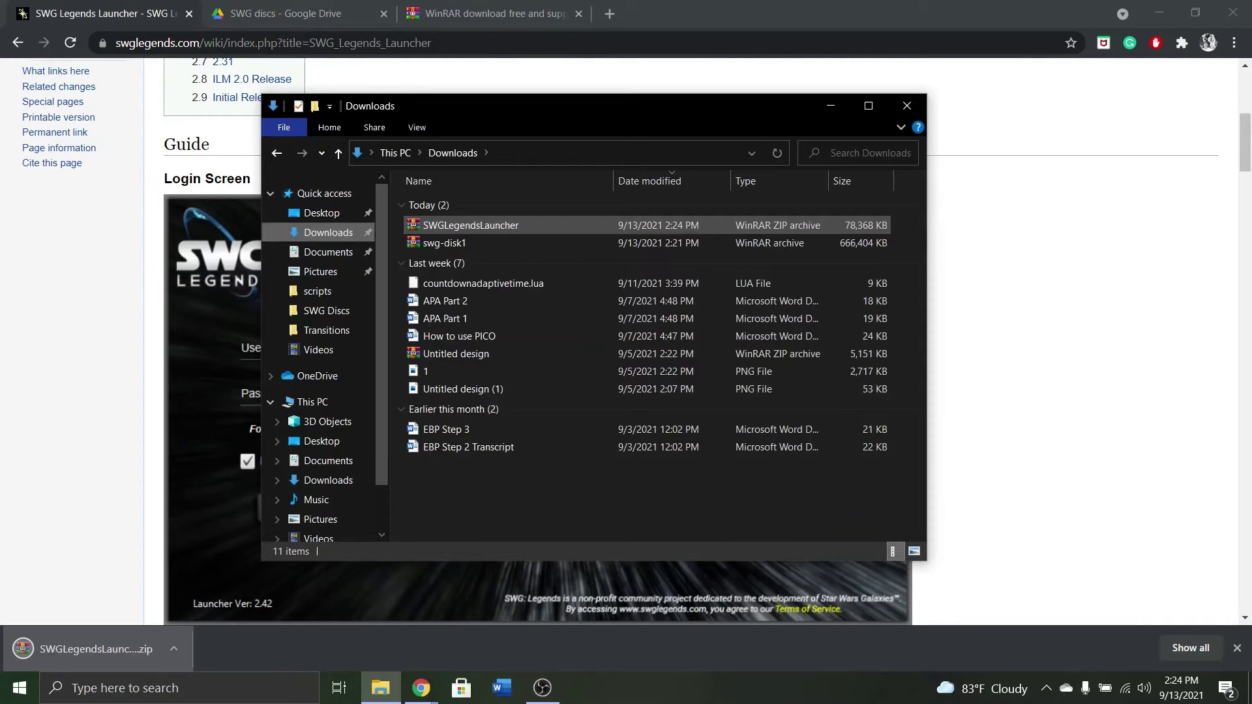
double_click(496, 226)
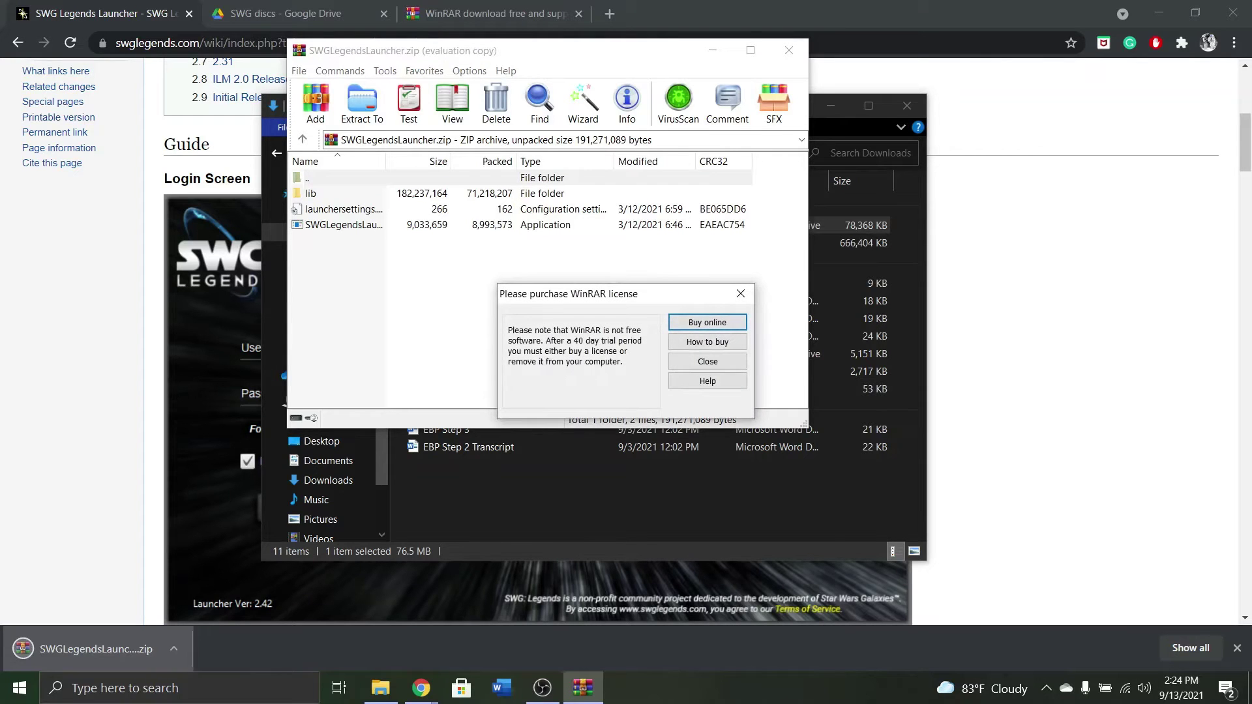
left_click(740, 294)
Run SWGLegendsLauncher.exe from the archive and acknowledge the What's New notices through version 2.48.
double_click(344, 225)
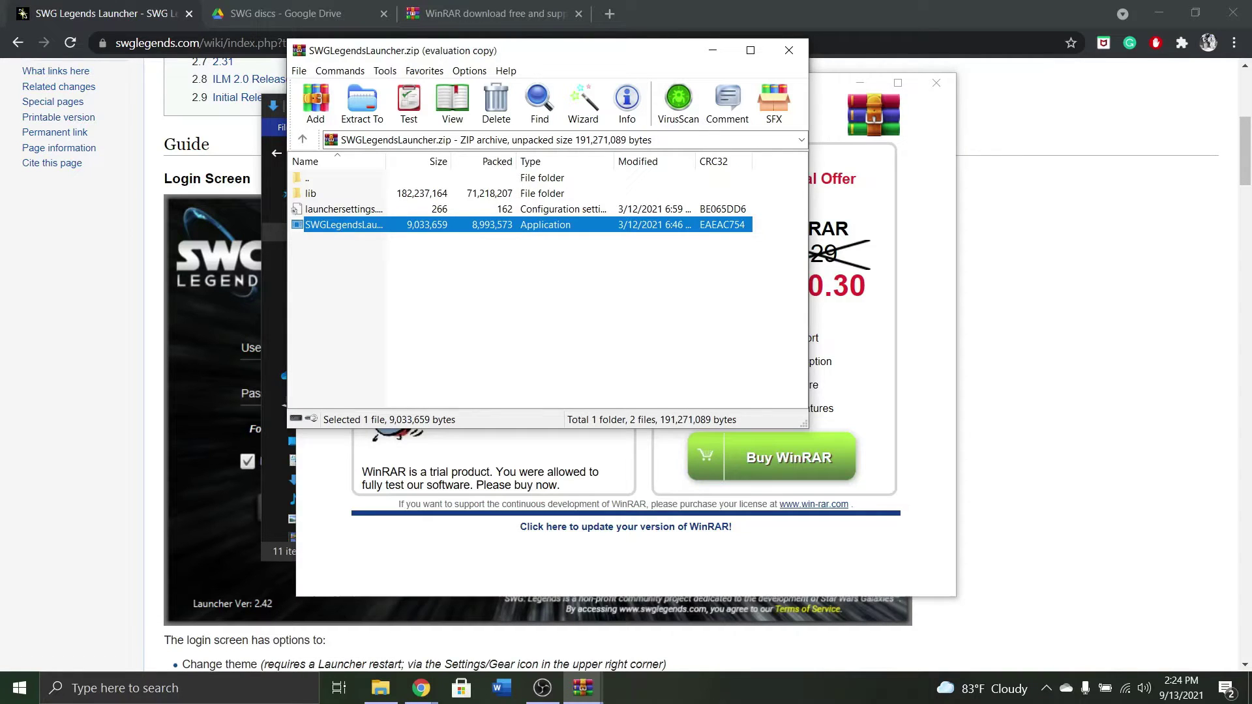
left_click(936, 82)
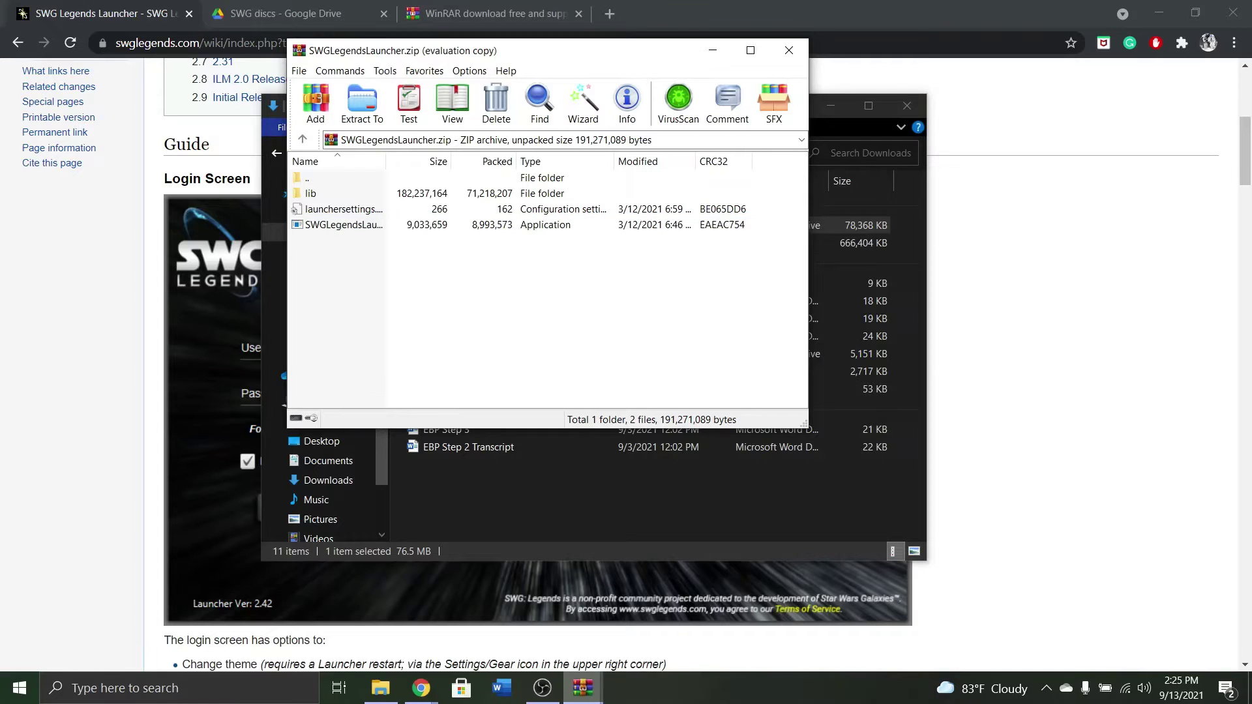
mouse_move(583, 688)
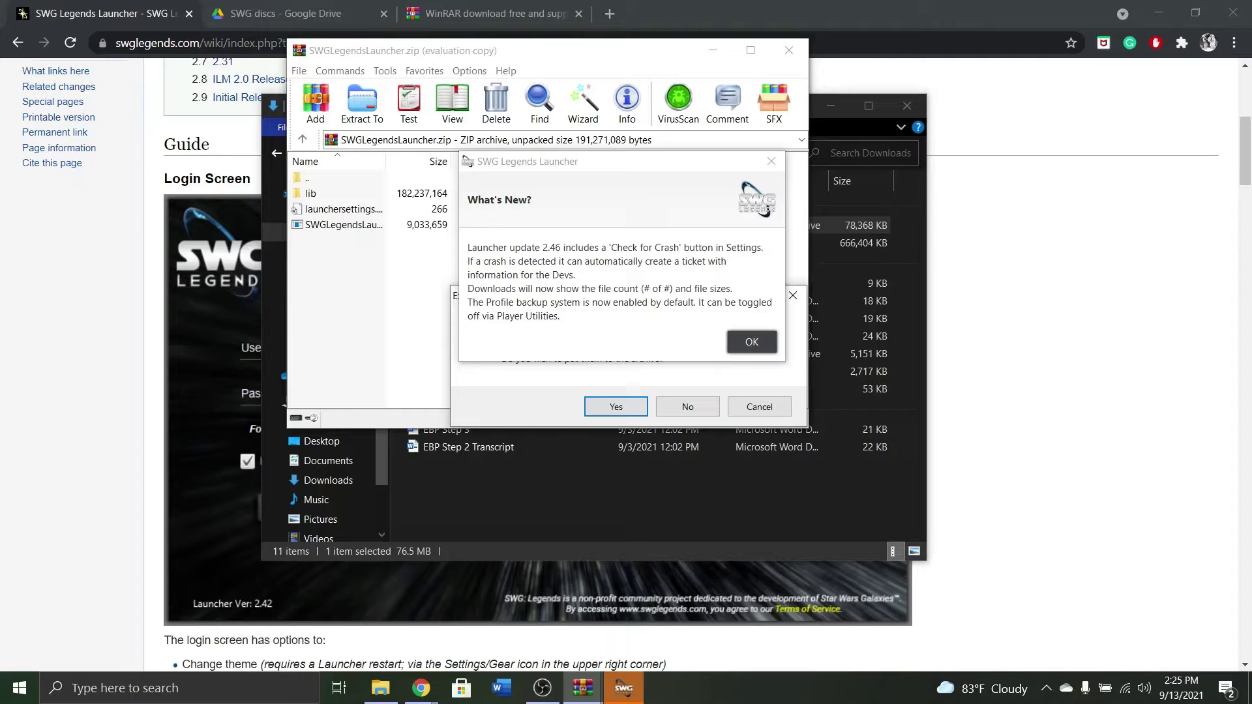
key("Return")
key("Return")
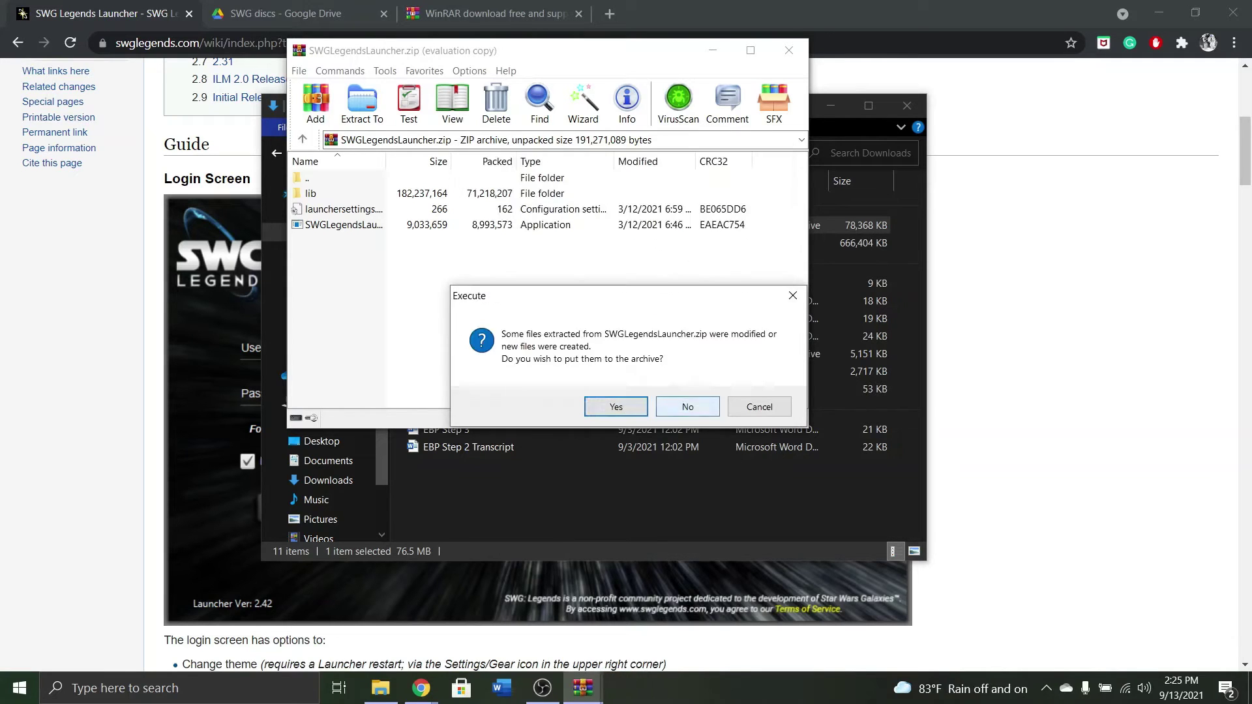
key("Return")
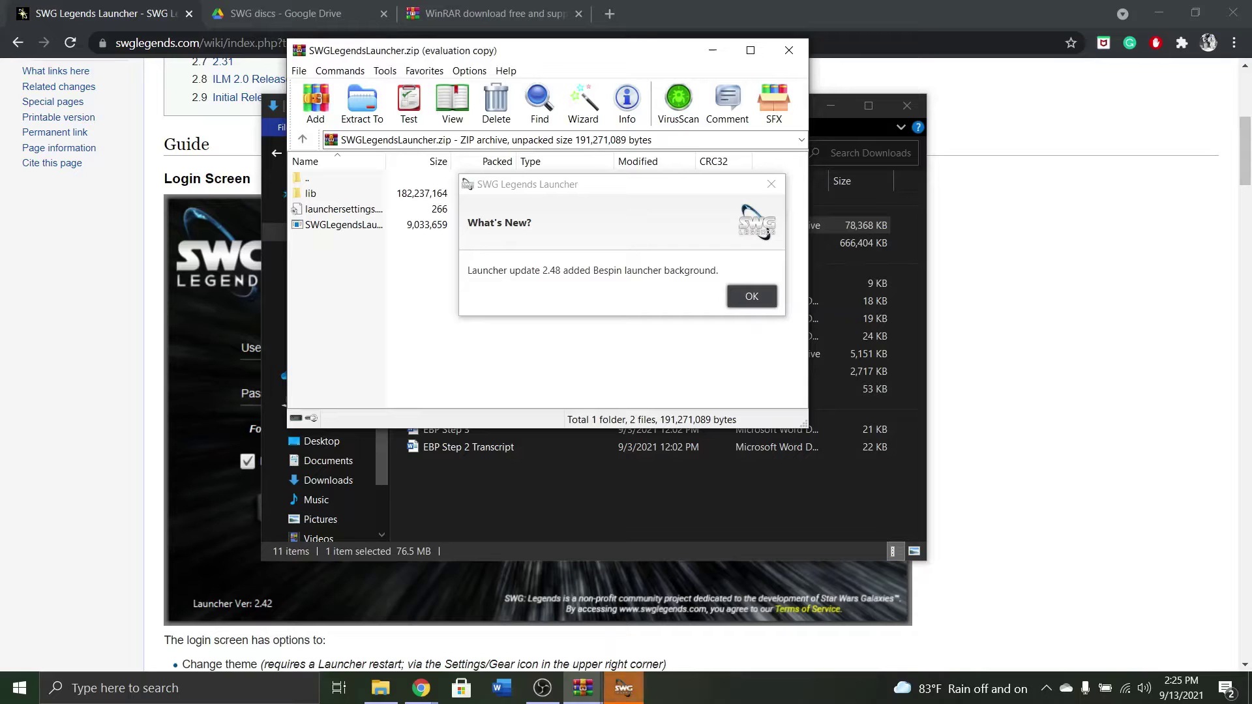
key("Return")
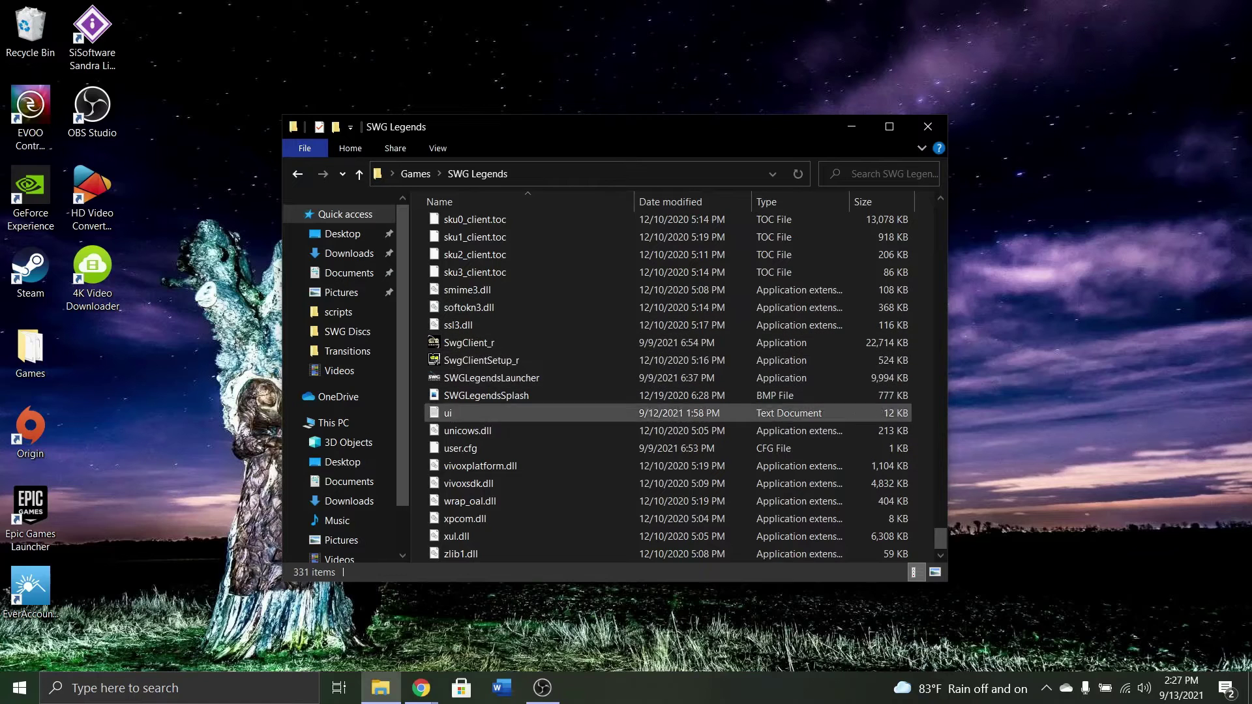
scroll(528, 427, "up", 1)
left_click(415, 173)
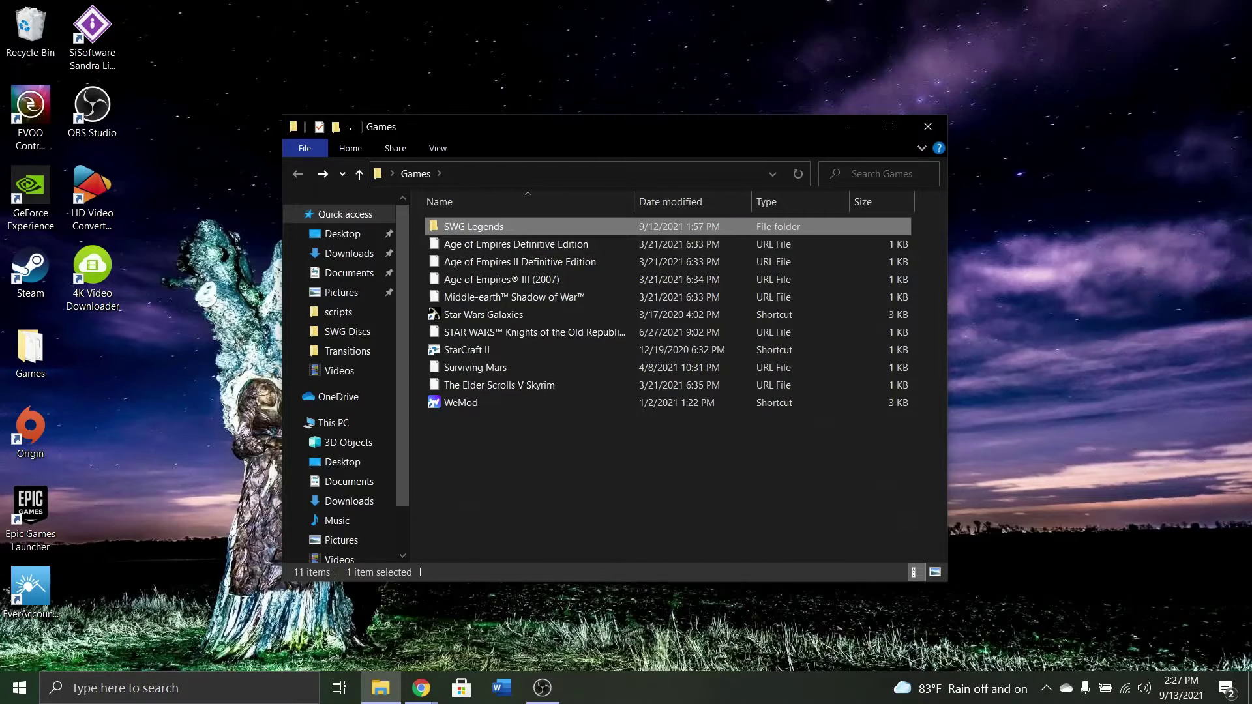
double_click(469, 224)
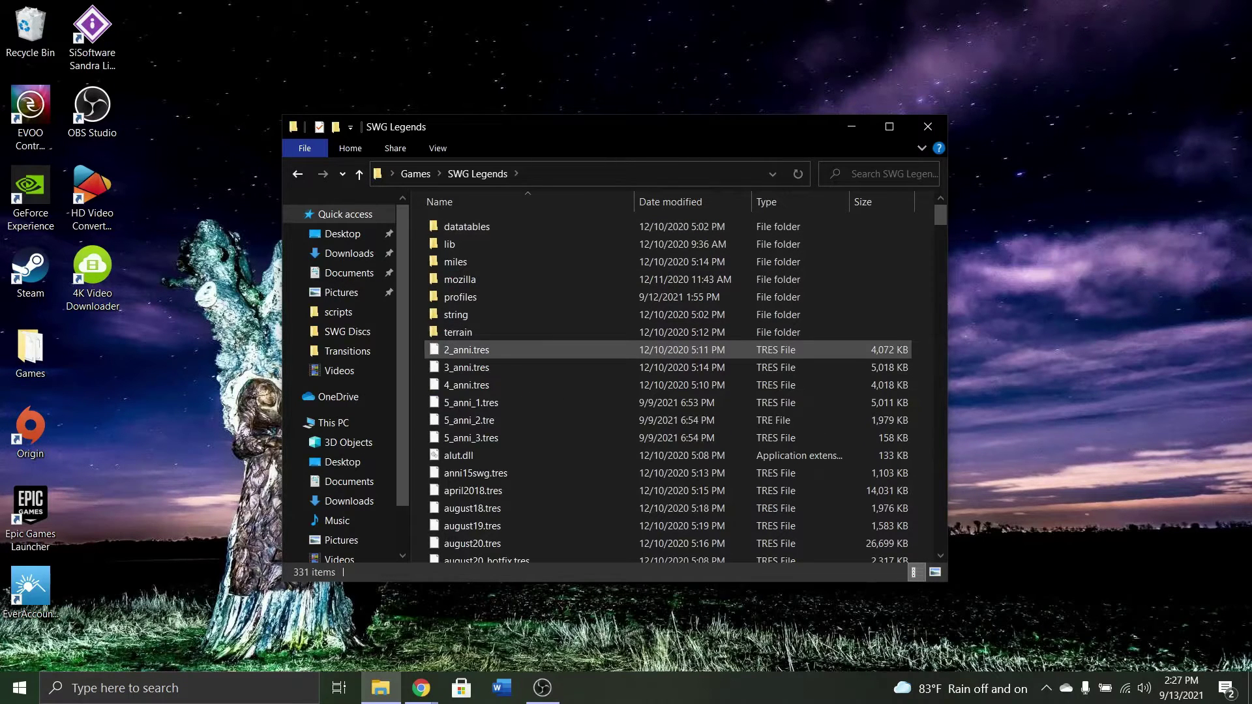
scroll(469, 346, "down", 20)
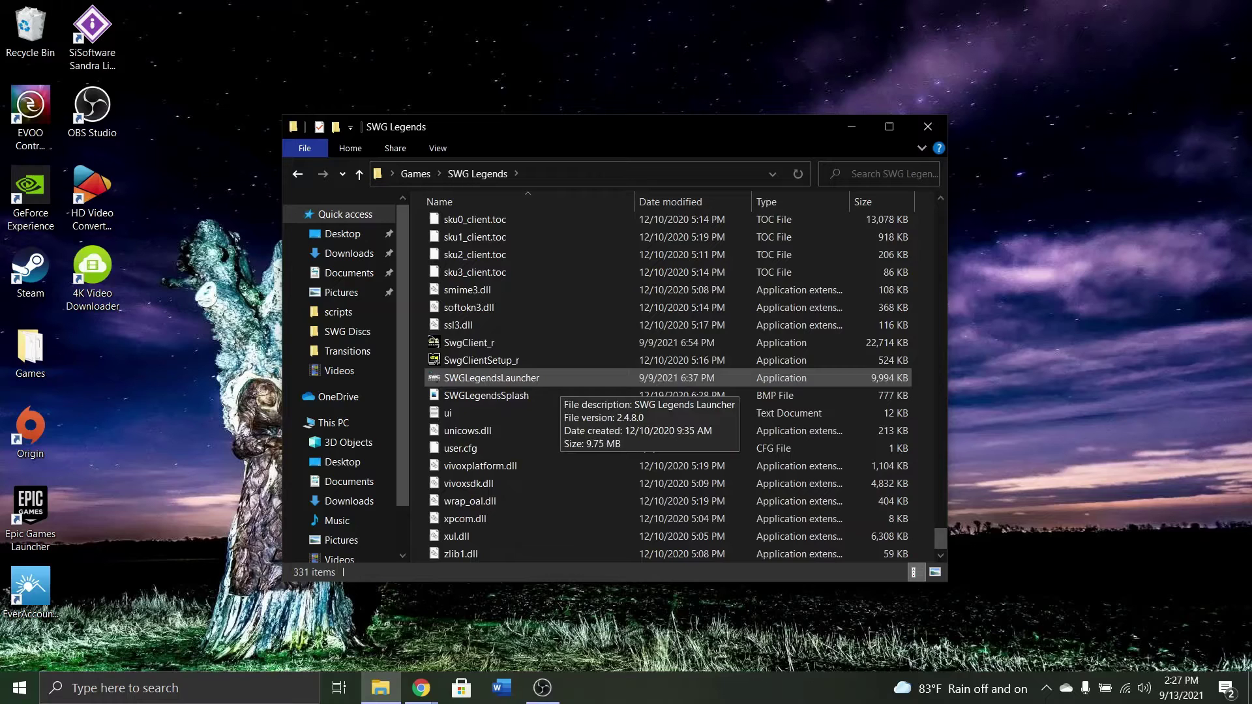
Launch SWGLegendsLauncher and log in with the saved account until it reports Ready to play.
left_click(554, 378)
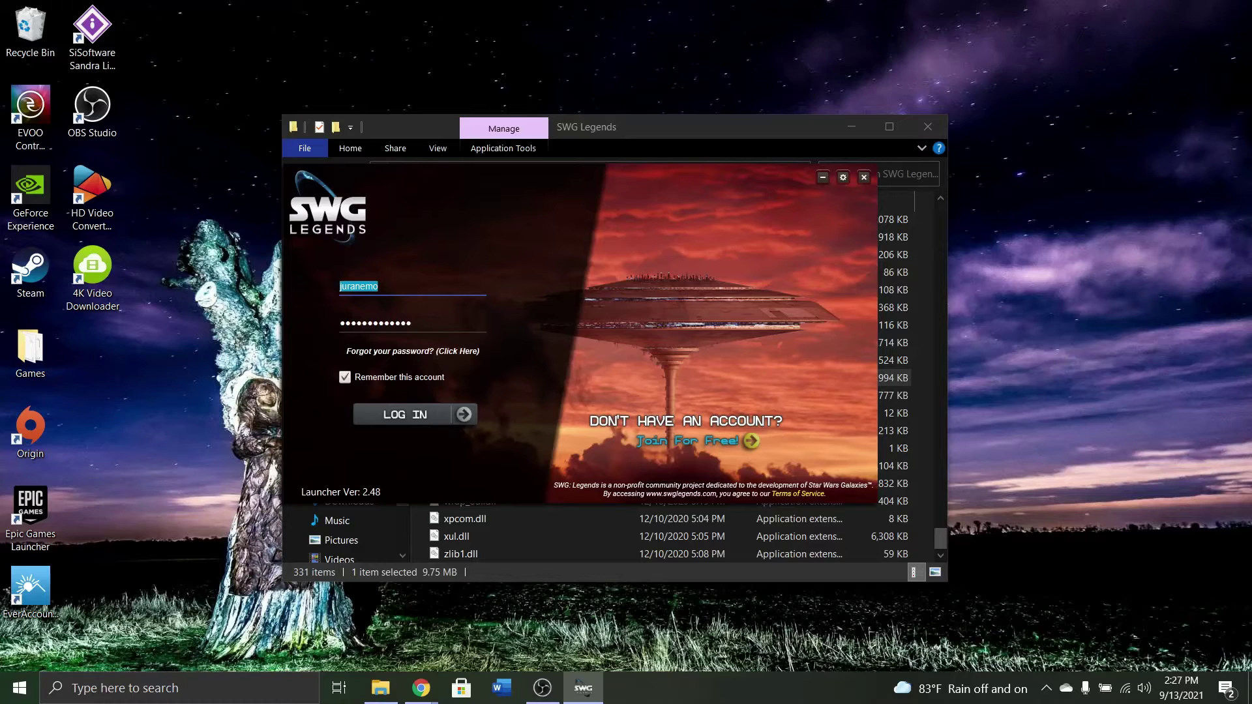
key("Return")
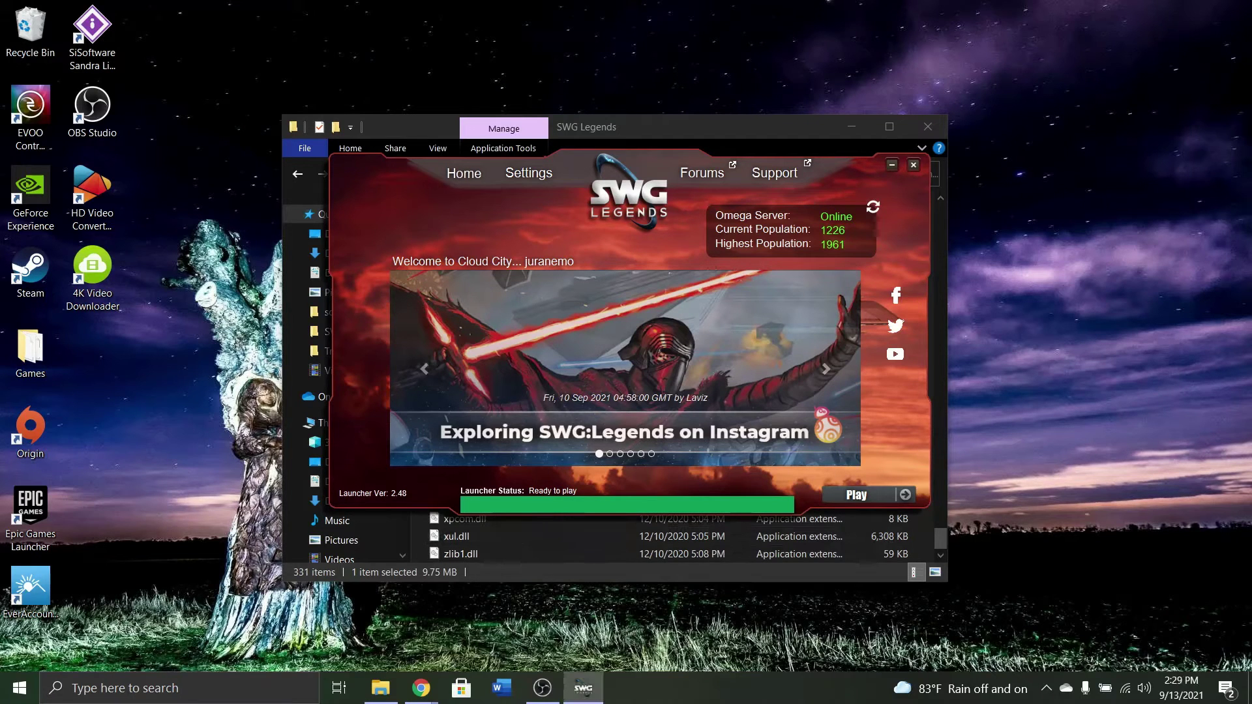
left_click(850, 127)
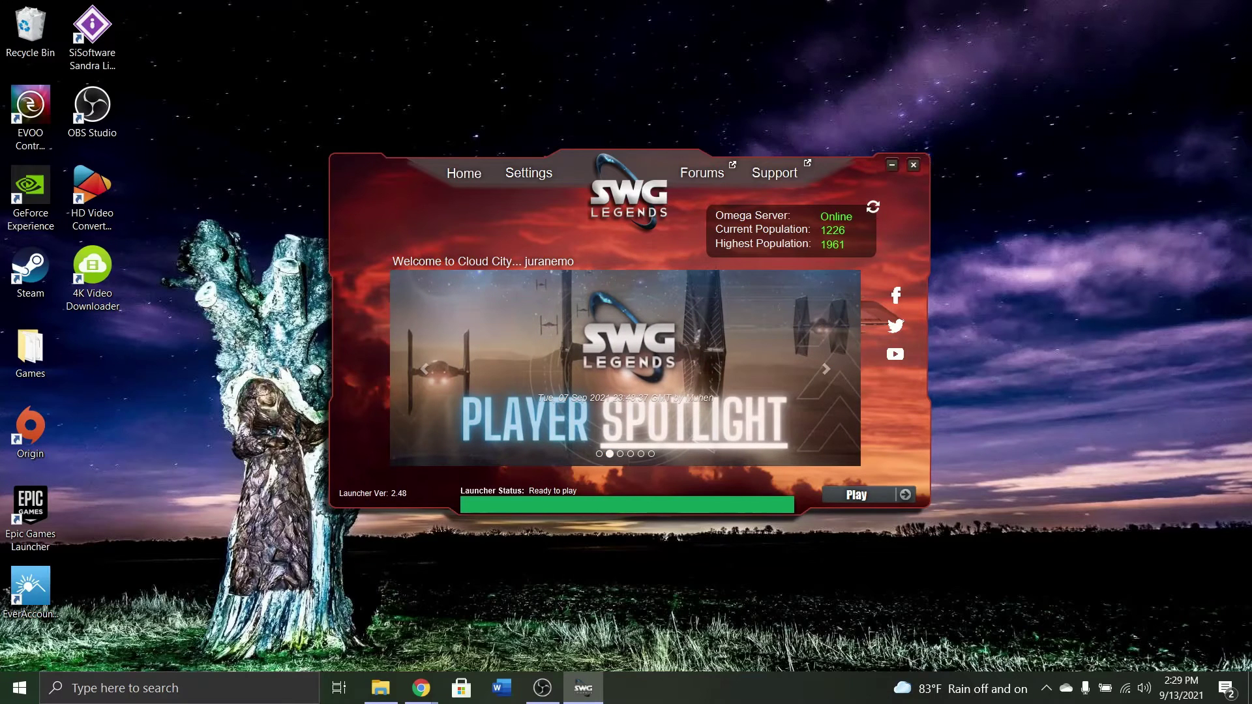
Browse to C:\Program Files (x86)\StarWarsGalaxies in File Explorer.
left_click(381, 687)
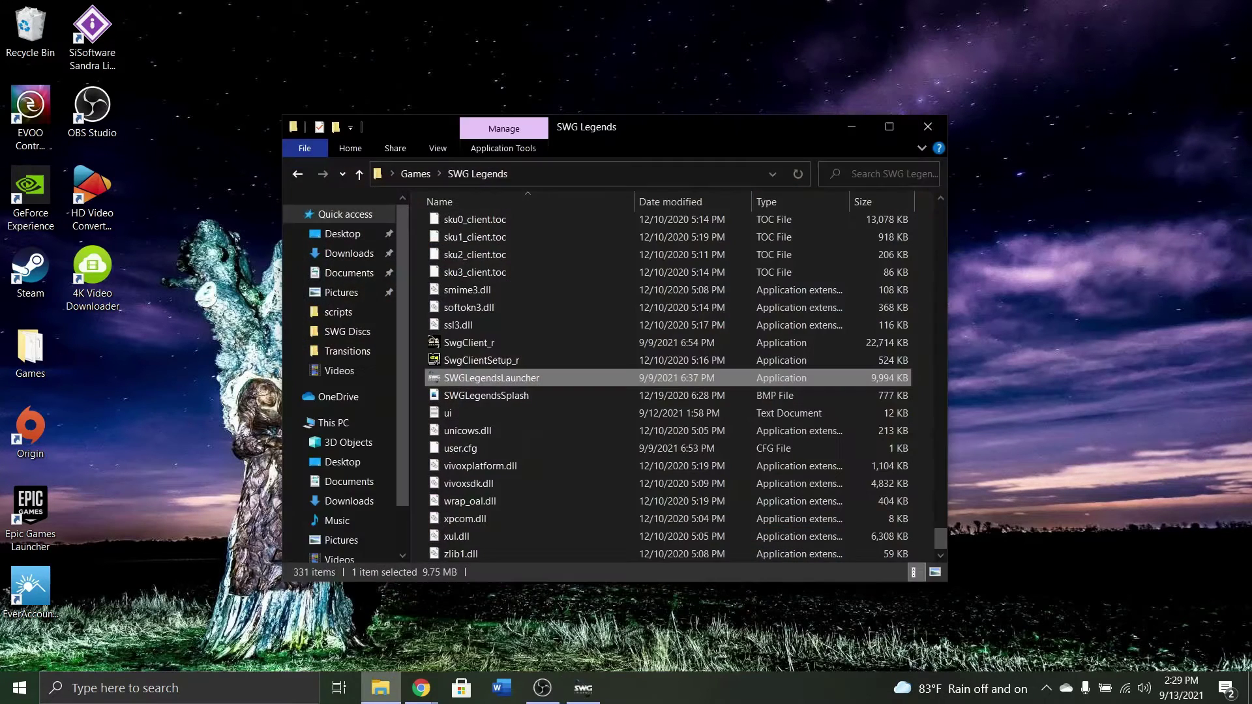
scroll(339, 378, "down", 2)
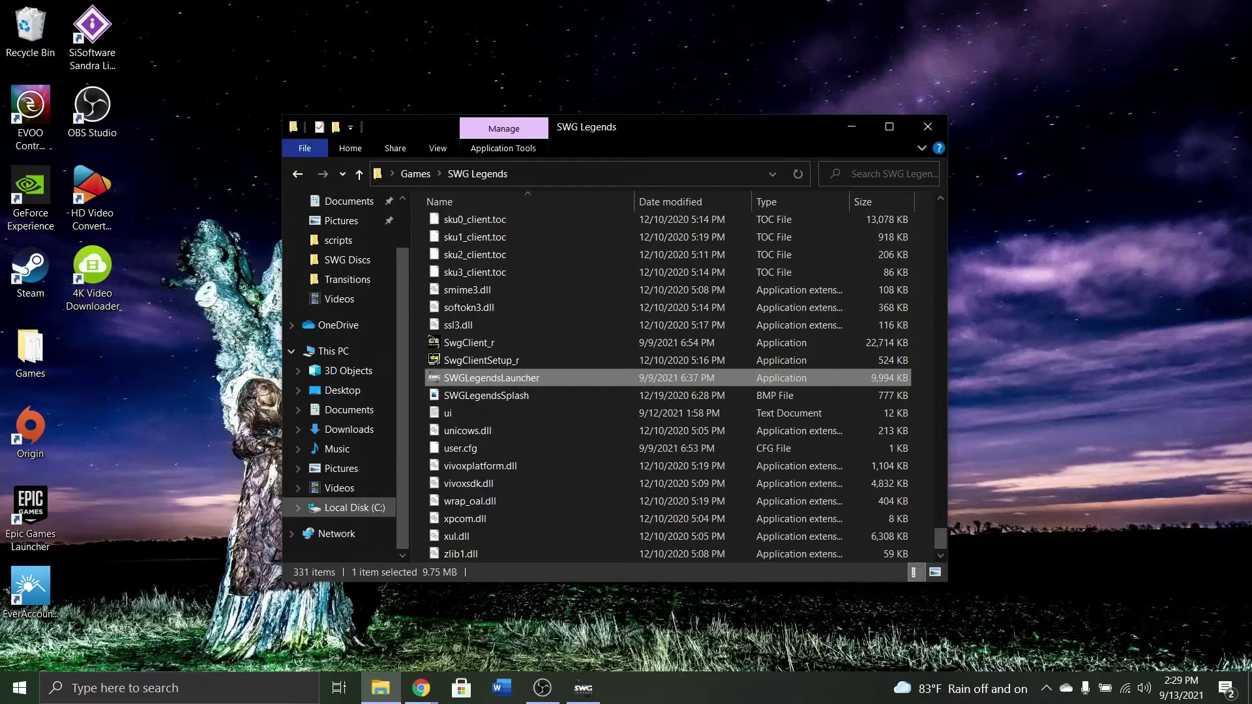
left_click(354, 508)
left_click(486, 280)
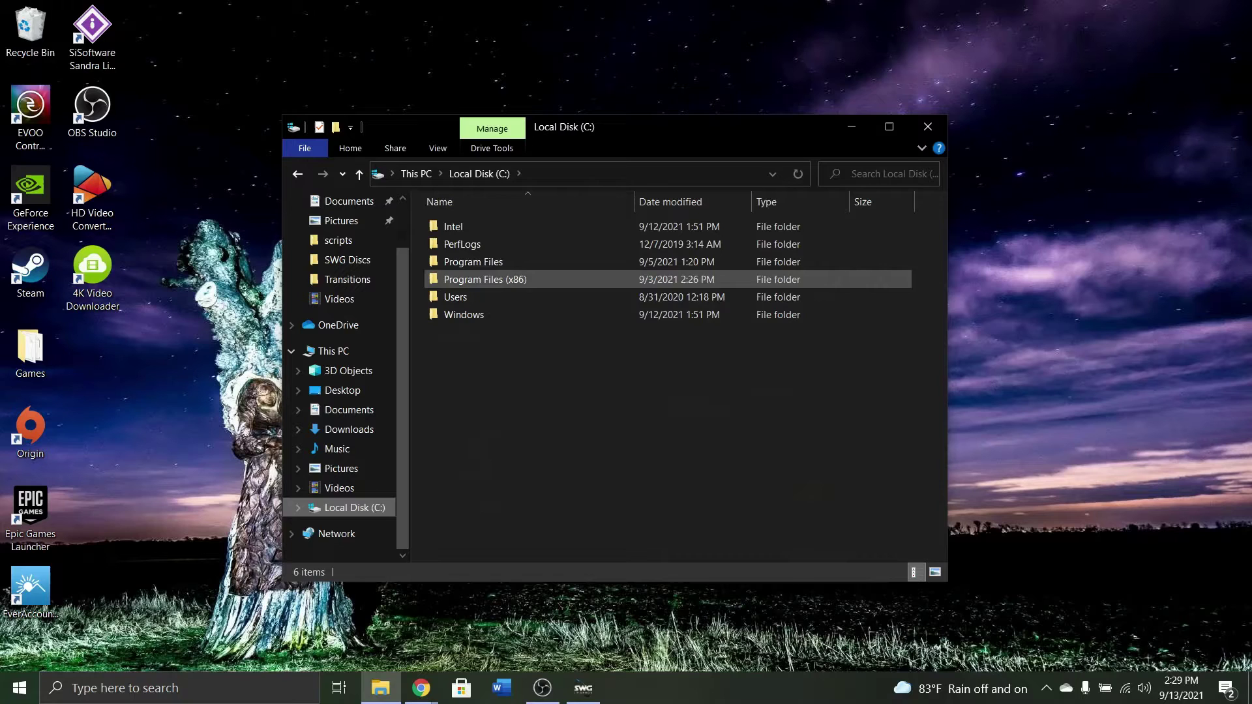
double_click(485, 279)
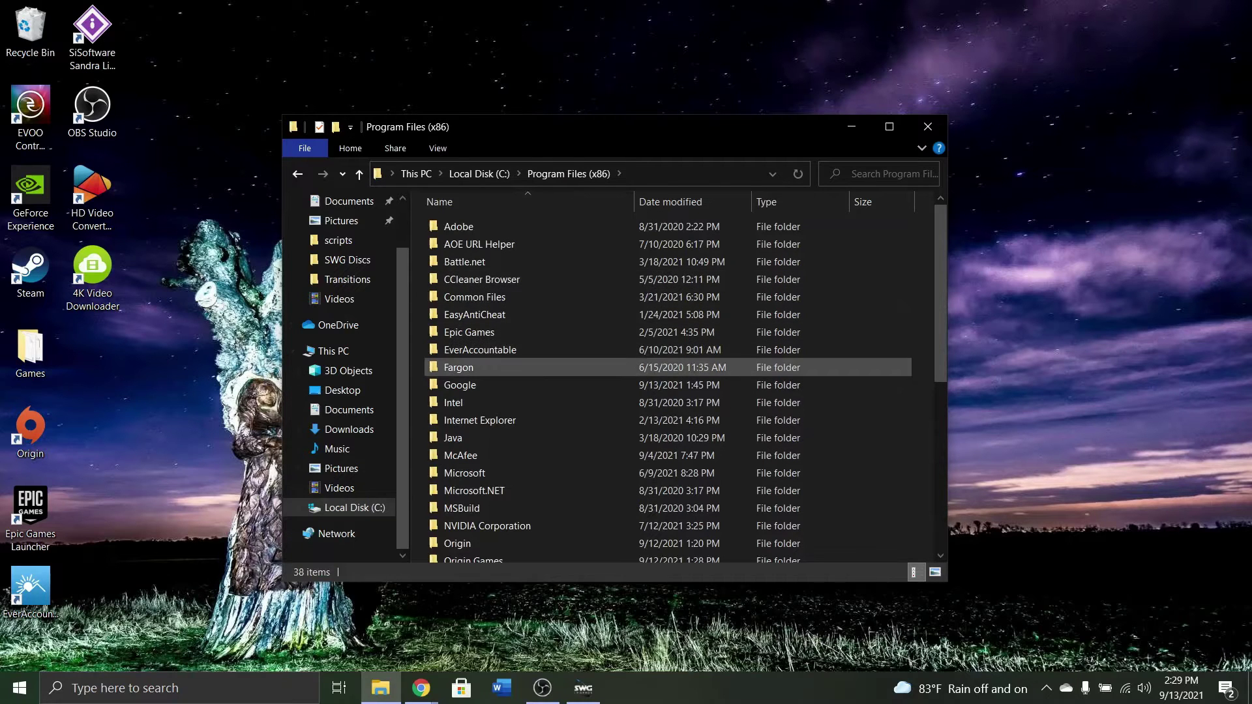
scroll(485, 360, "down", 3)
scroll(485, 360, "down", 1)
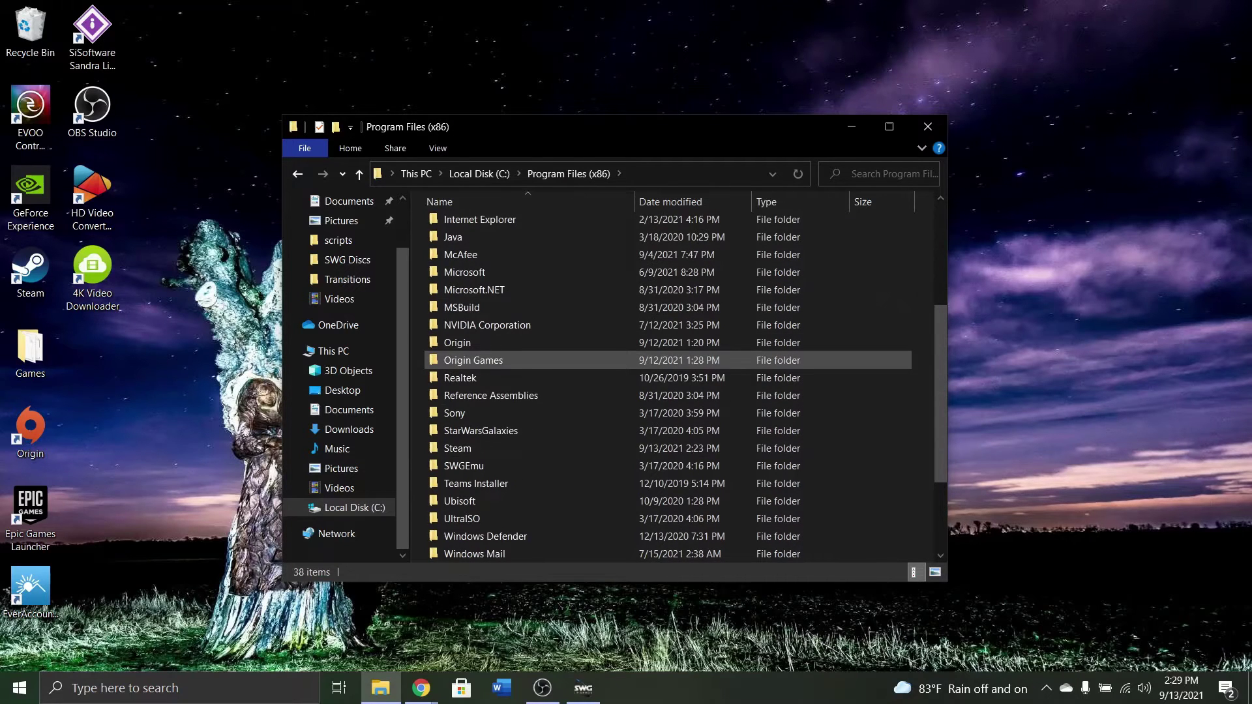
left_click(485, 430)
double_click(485, 431)
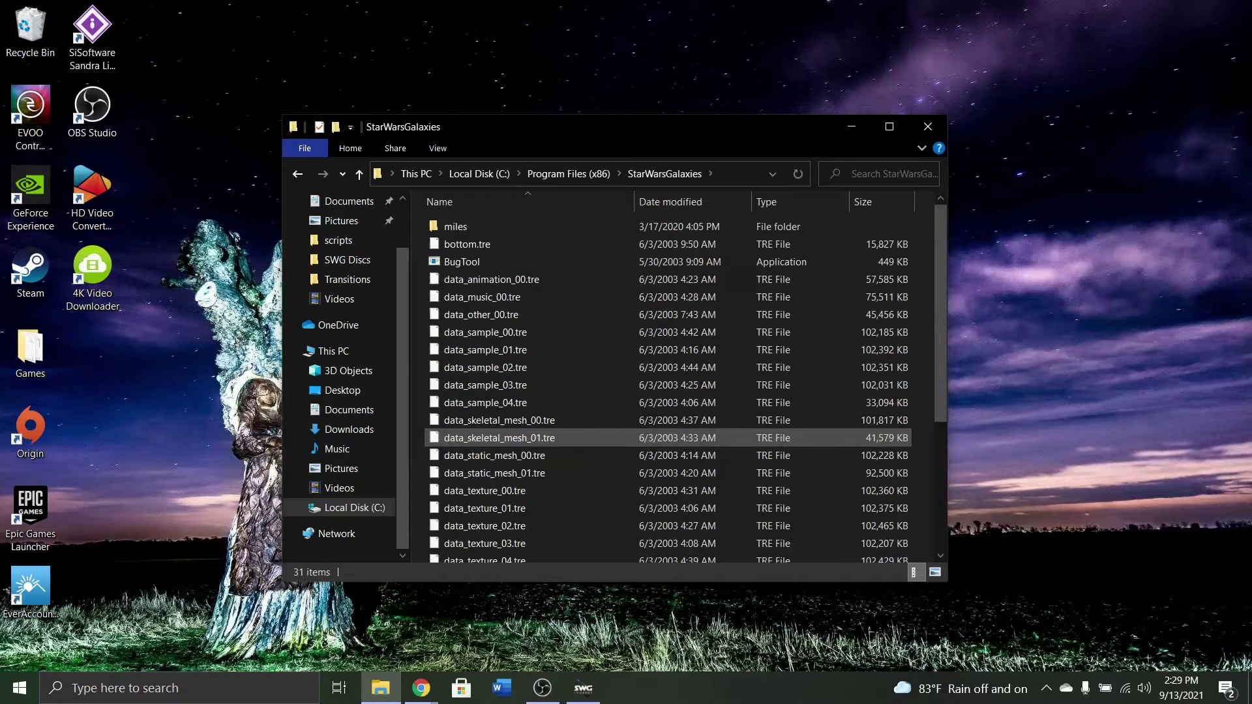
Go back to Program Files (x86), reselect the StarWarsGalaxies folder, and close File Explorer.
scroll(581, 402, "down", 4)
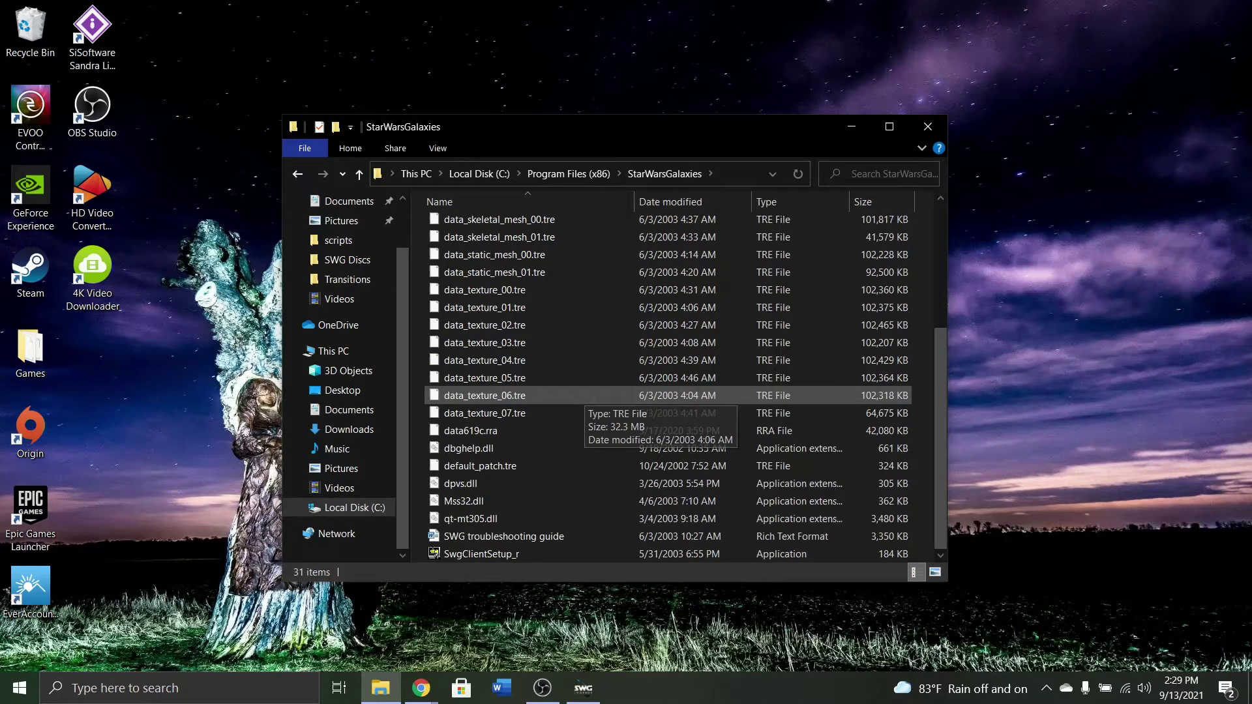
scroll(580, 411, "up", 4)
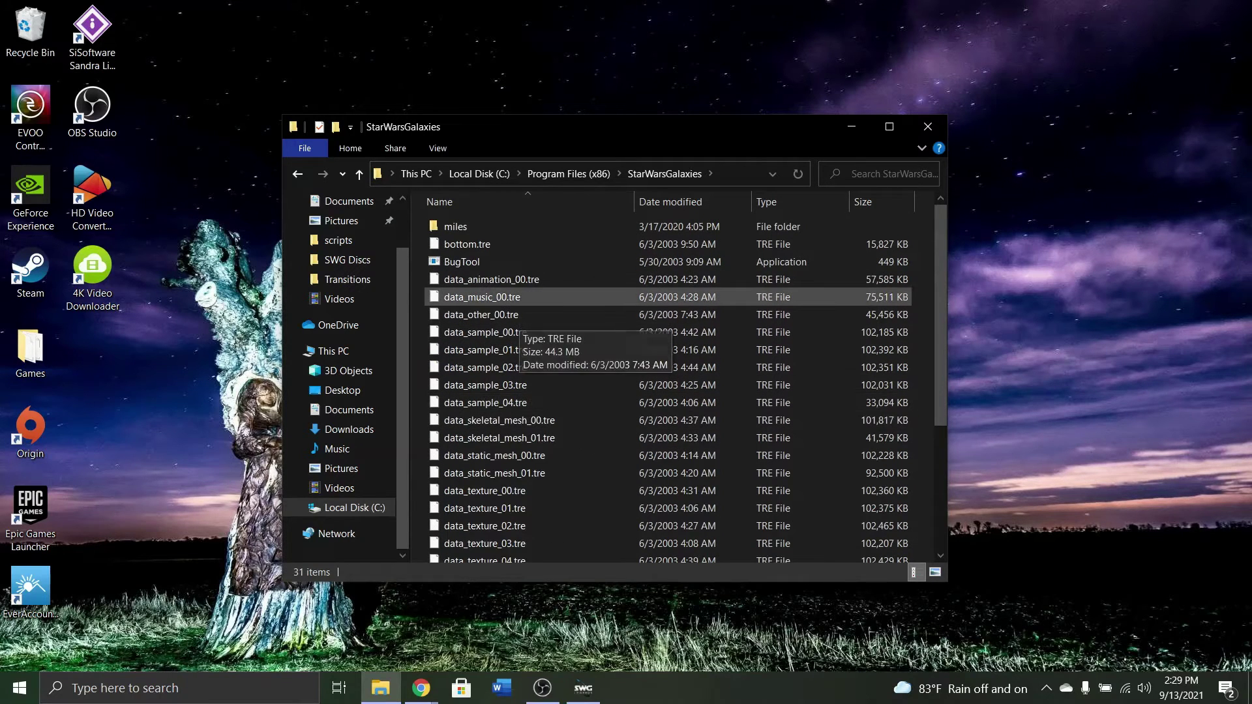
key("BackSpace")
scroll(547, 456, "down", 3)
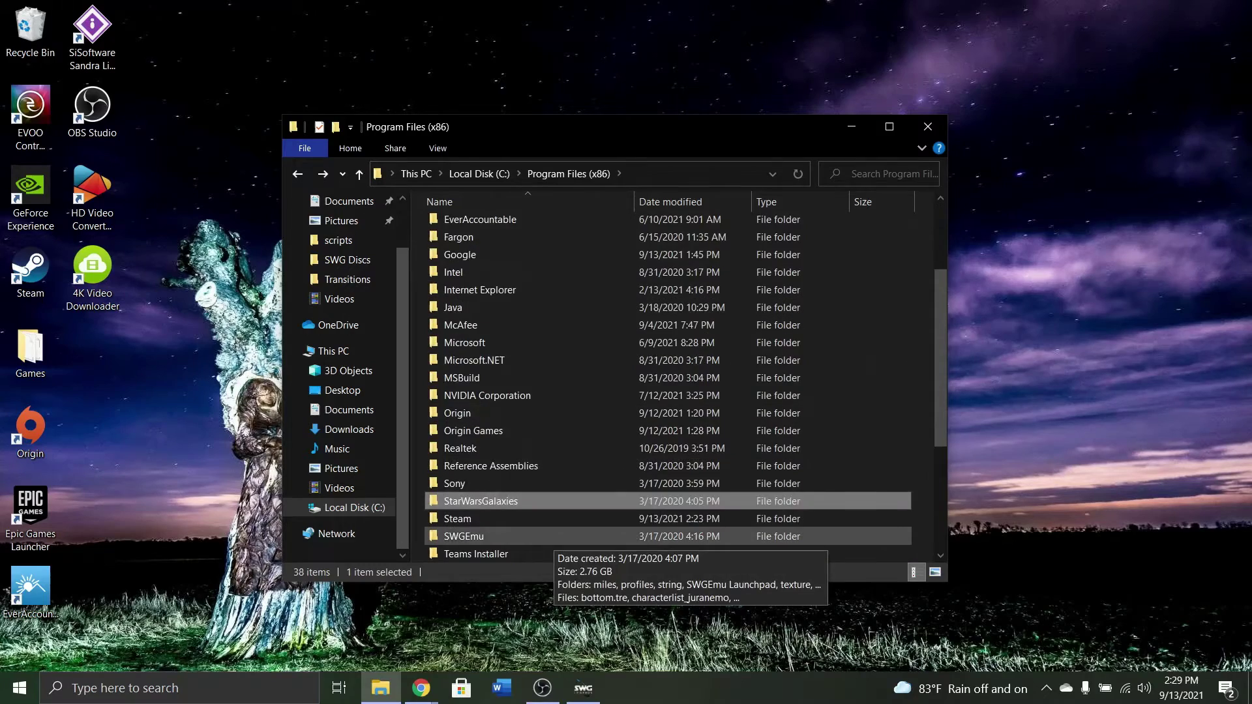
key("F2")
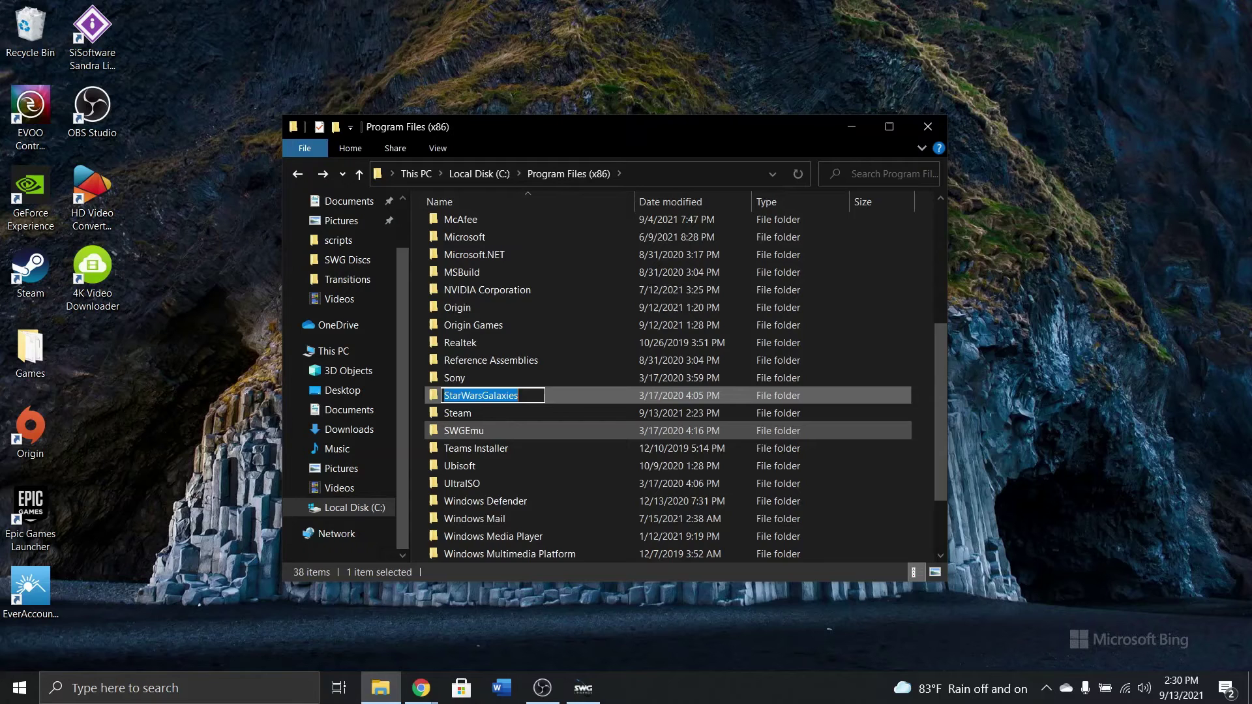
scroll(508, 430, "up", 5)
scroll(509, 430, "down", 3)
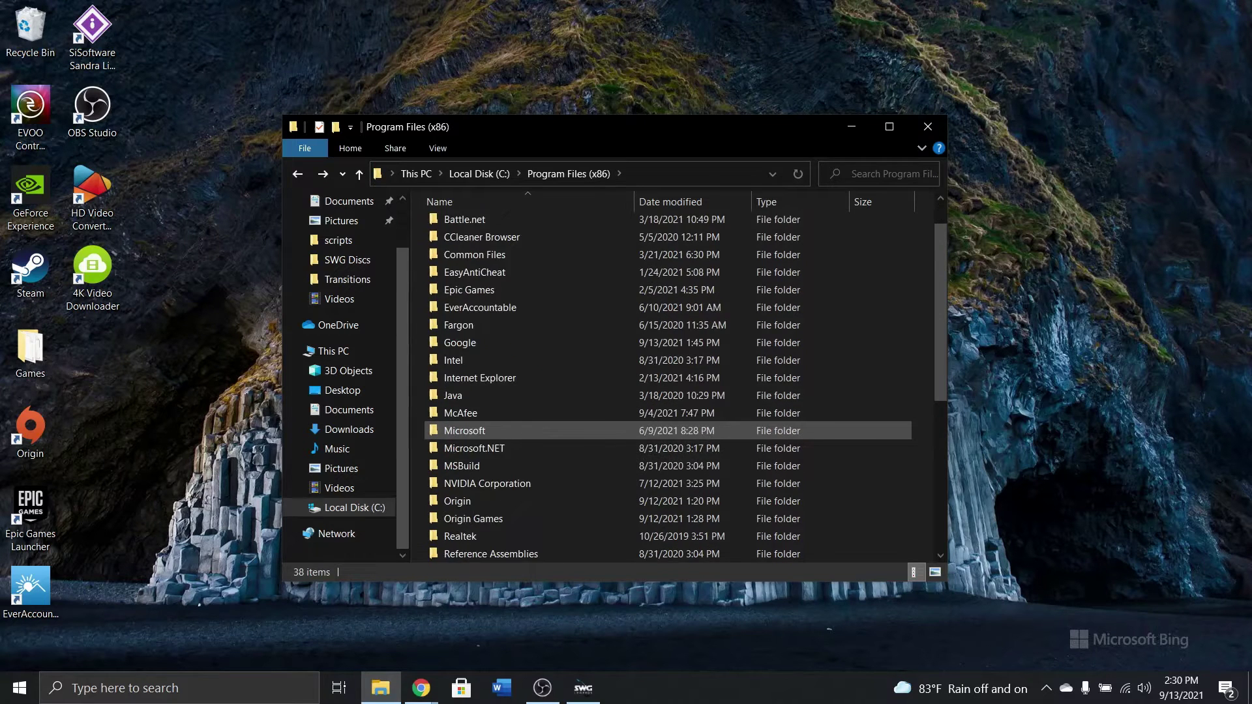
scroll(480, 430, "down", 1)
left_click(480, 431)
scroll(480, 430, "down", 3)
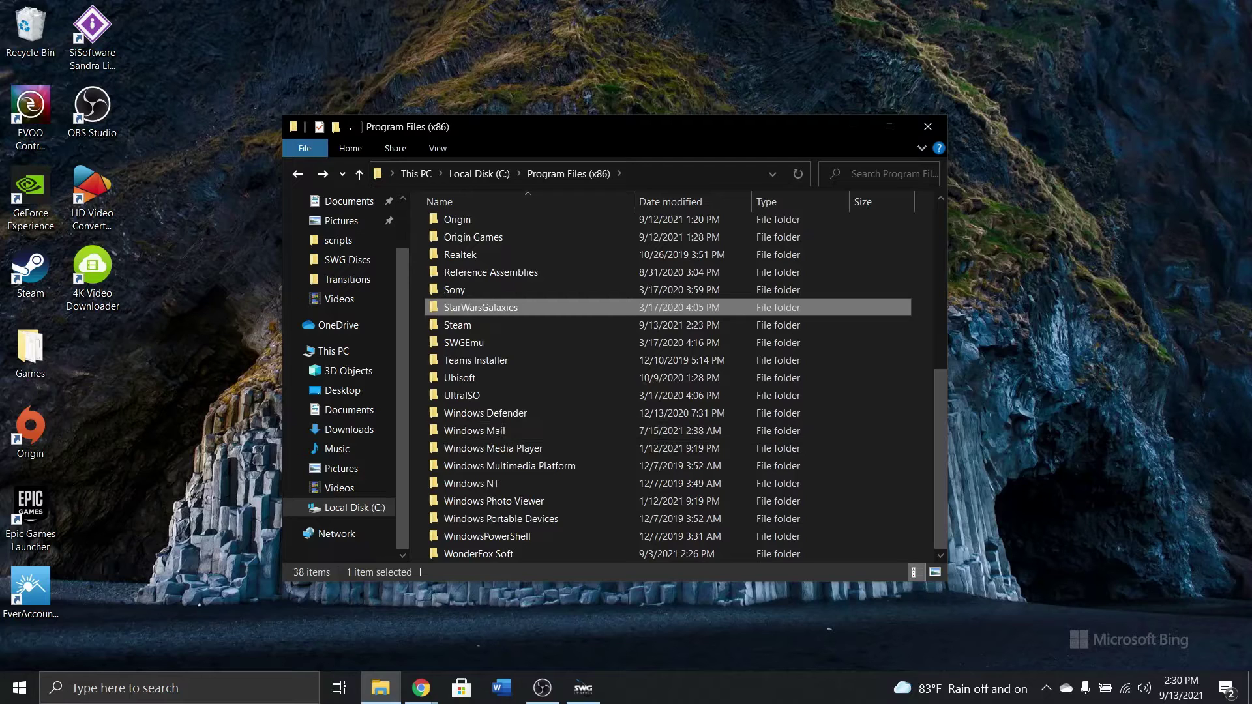
left_click(927, 126)
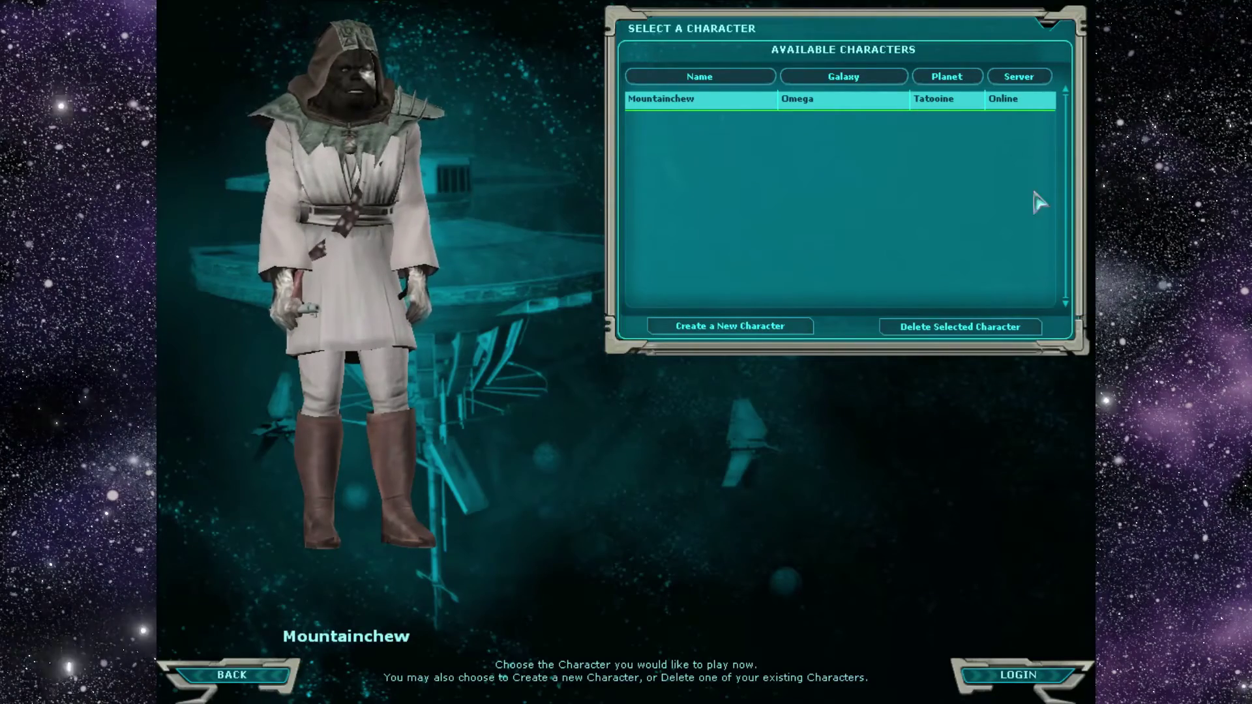
Wait for the Select a Character screen listing the Level 90 Jedi on Omega's Tatooine.
mouse_move(746, 117)
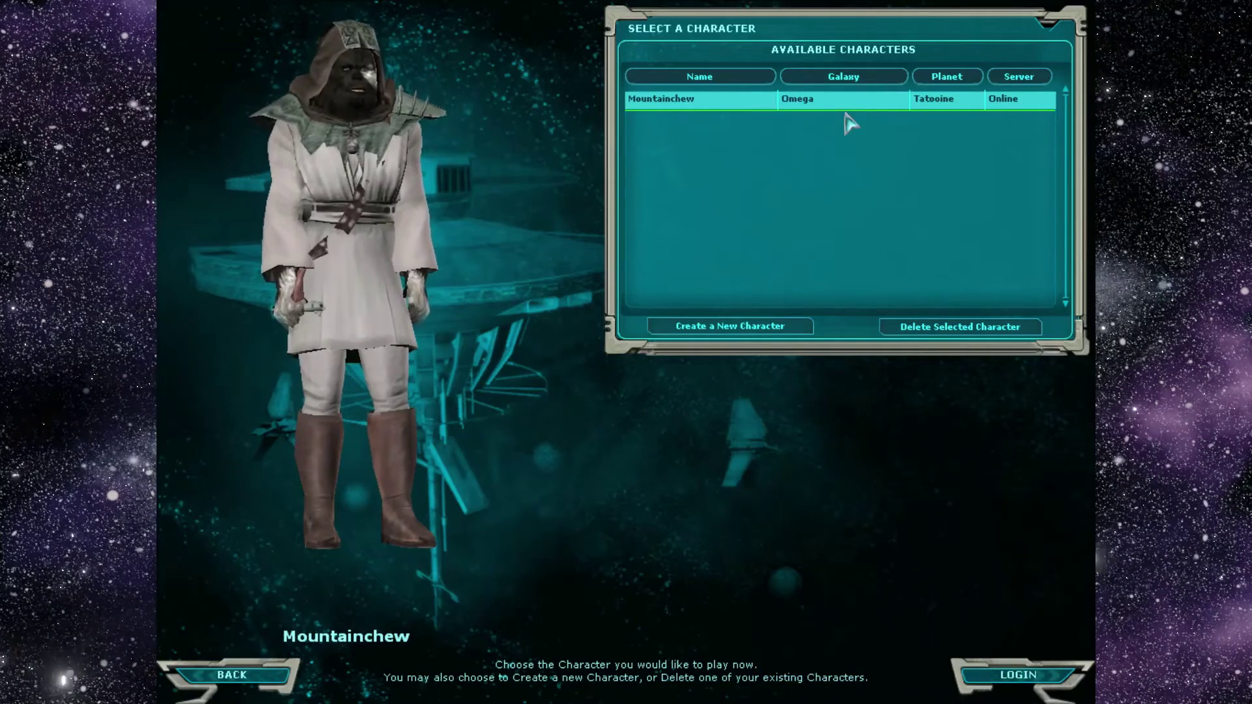
Enter the galaxy with the Jedi and defer the 90-day veteran reward until next login.
left_click(1024, 680)
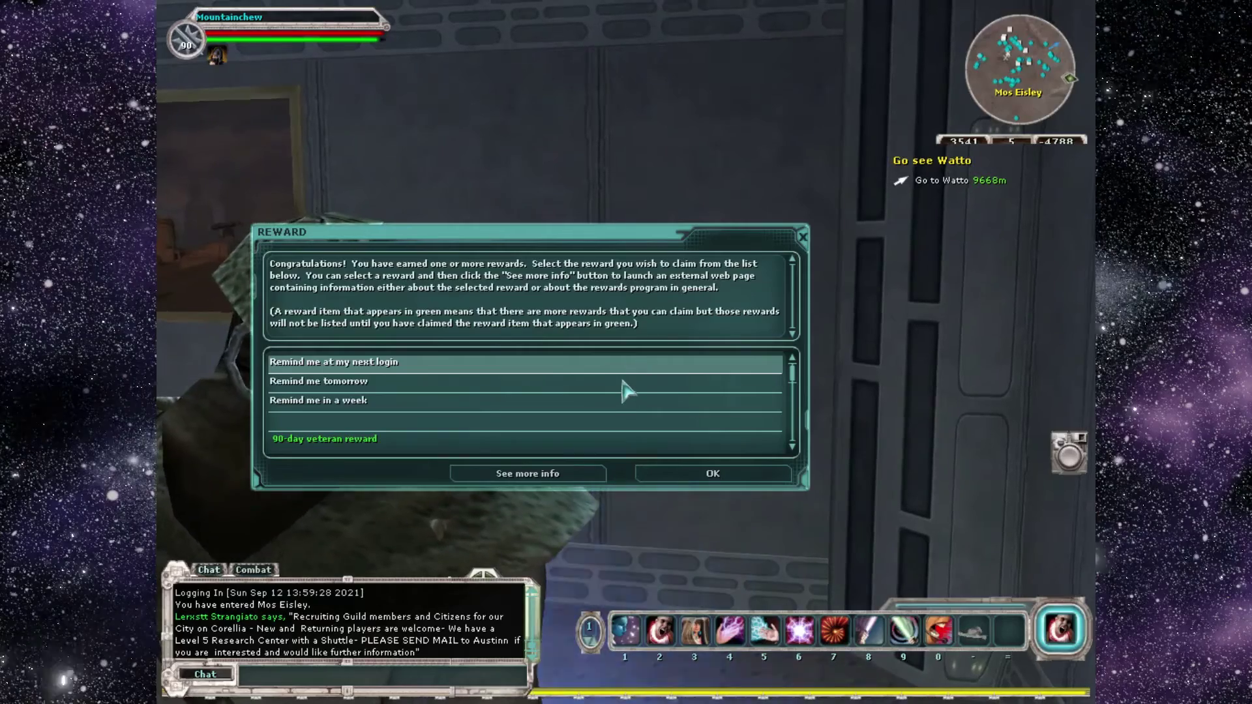
scroll(622, 392, "down", 10)
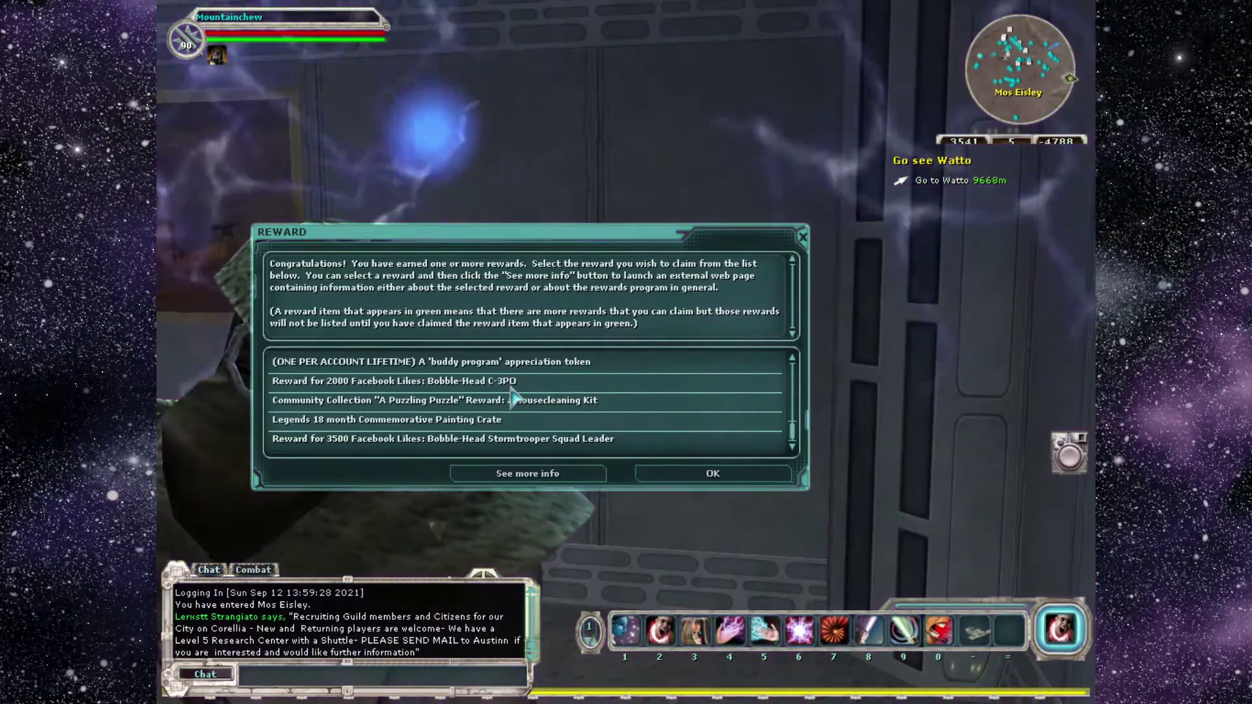
scroll(642, 406, "up", 3)
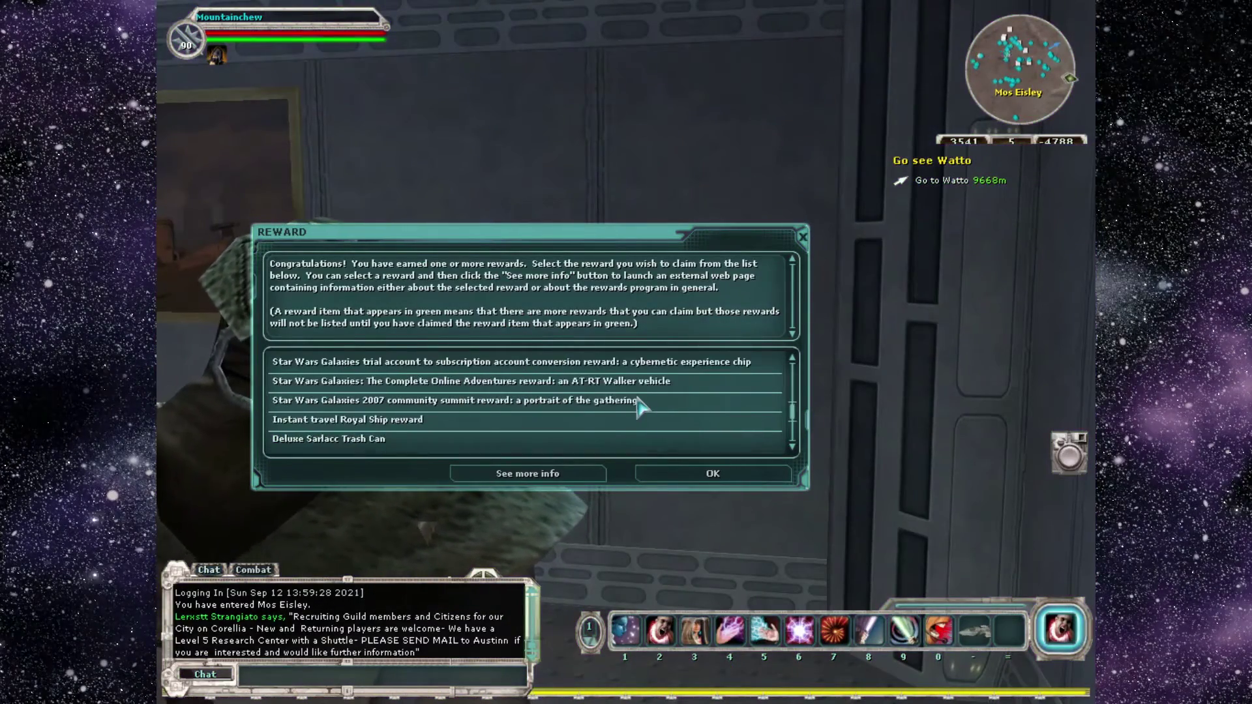
scroll(642, 406, "down", 5)
scroll(642, 404, "up", 10)
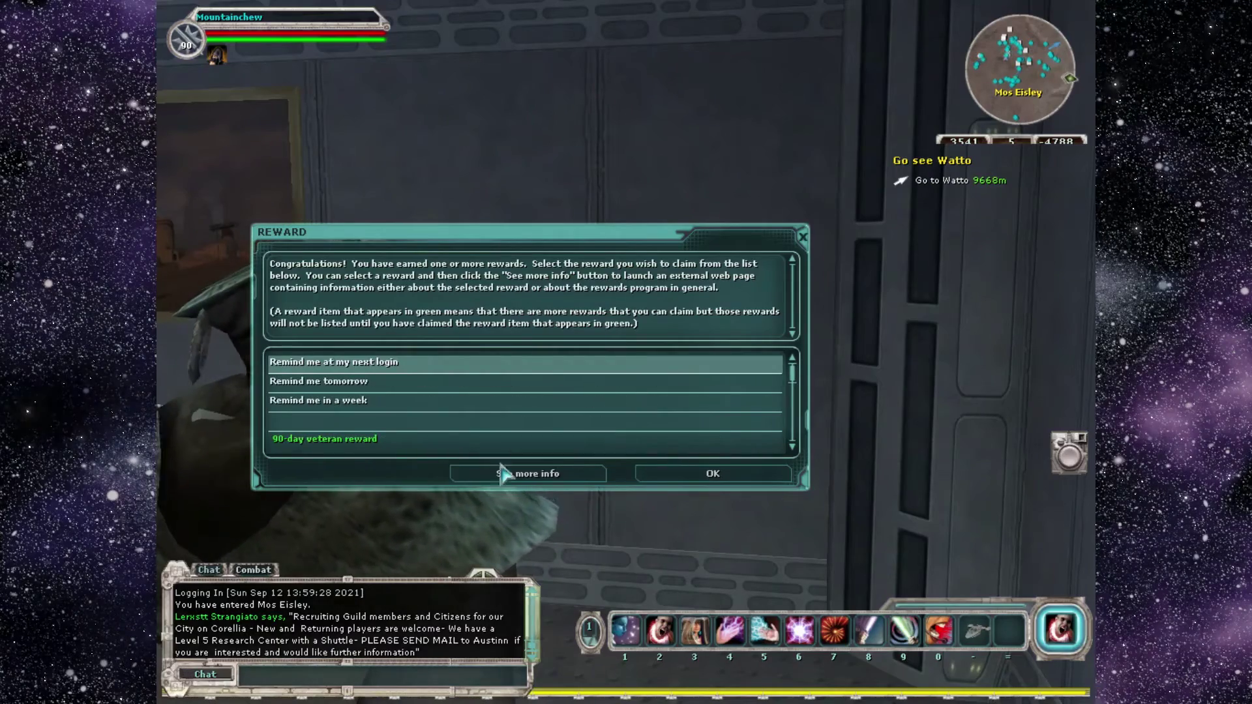
left_click(713, 485)
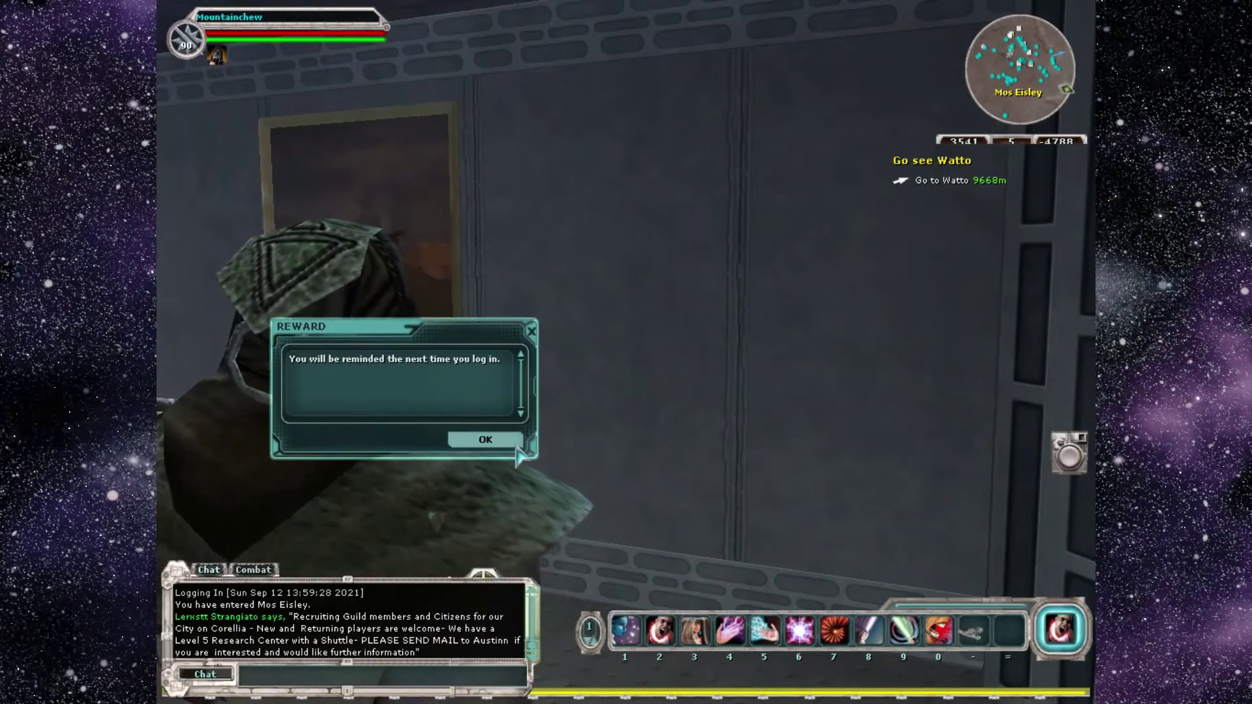
Dismiss the reward reminder and walk out into the Mos Eisley street.
left_click(515, 448)
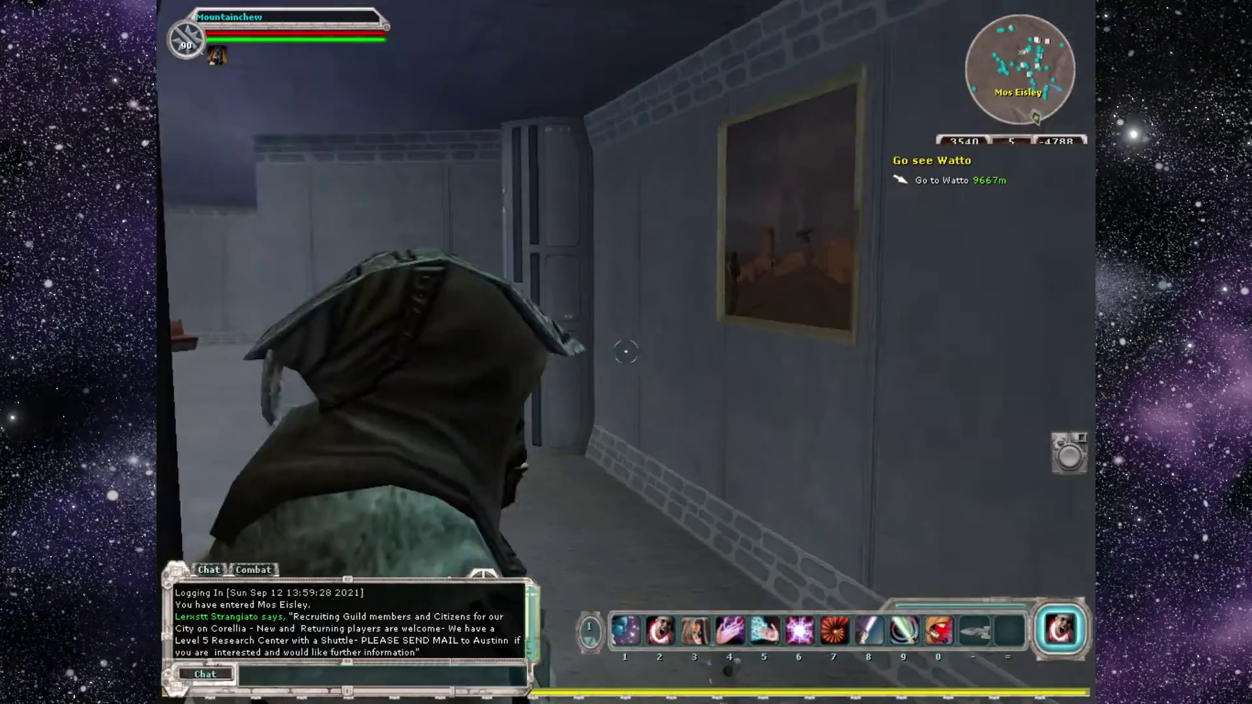
key("a")
key("w")
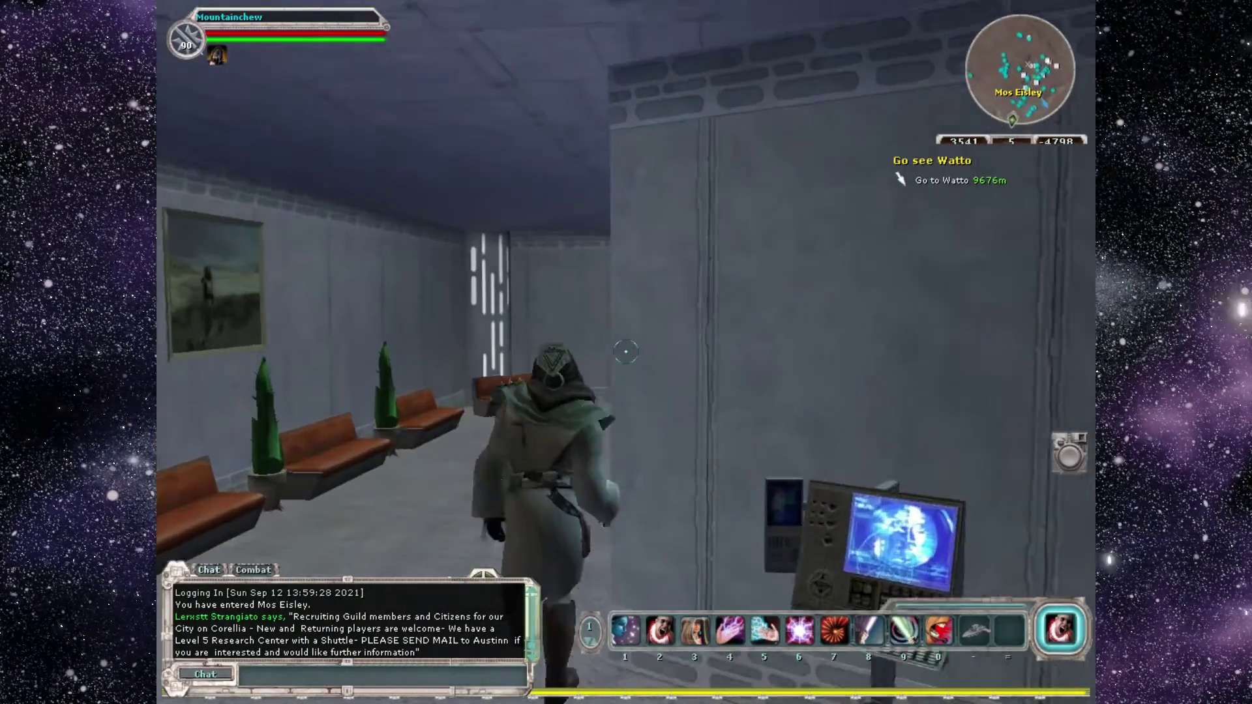
key("a")
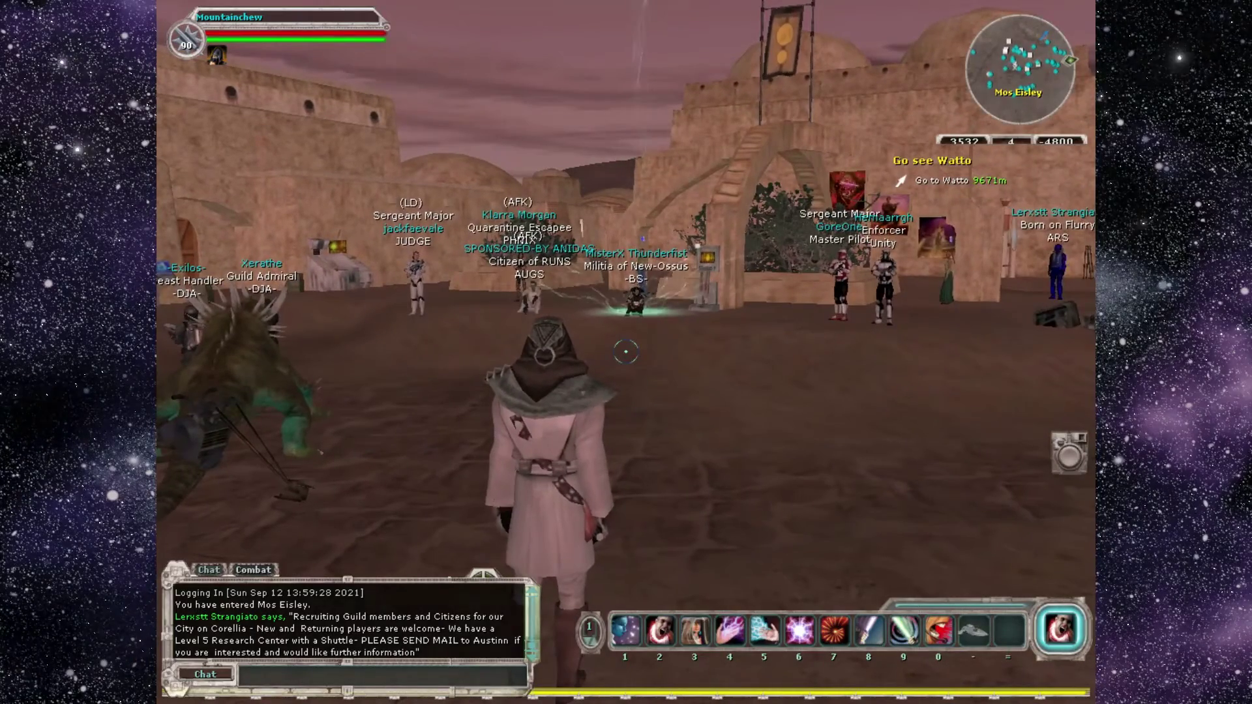
Check the Tatooine planet map, then walk through the doorway into the starport.
left_click(1069, 86)
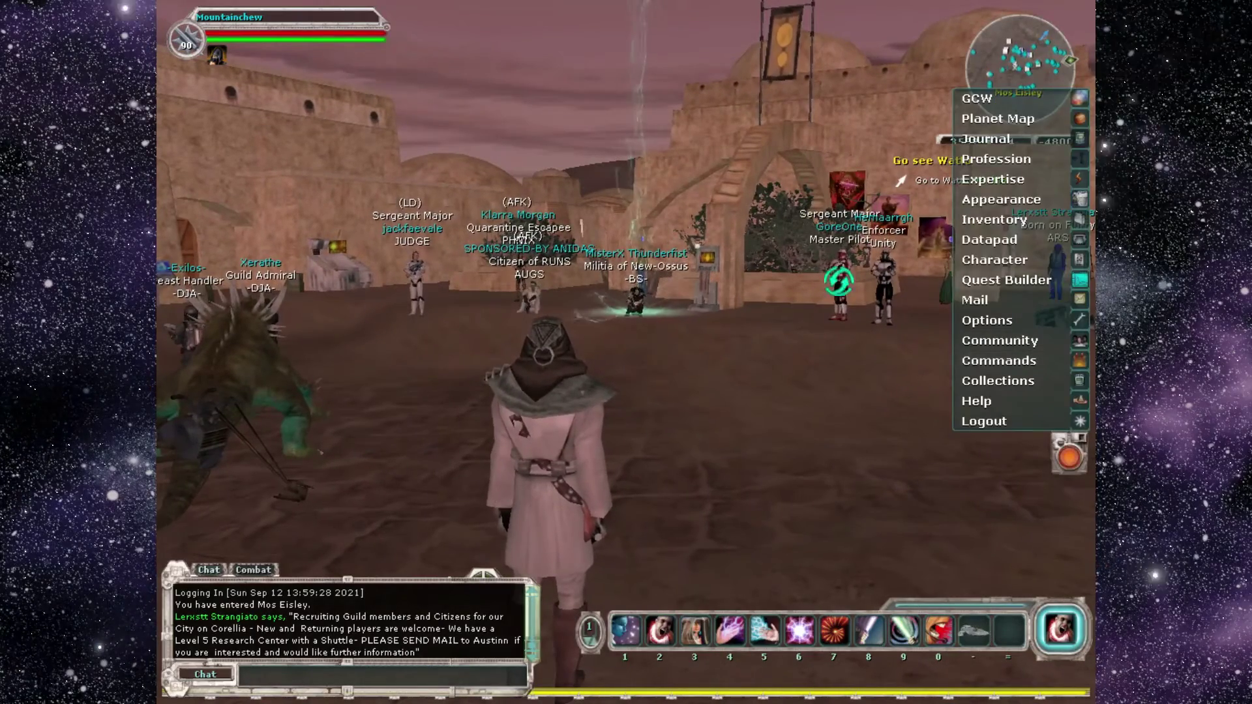
left_click(1001, 119)
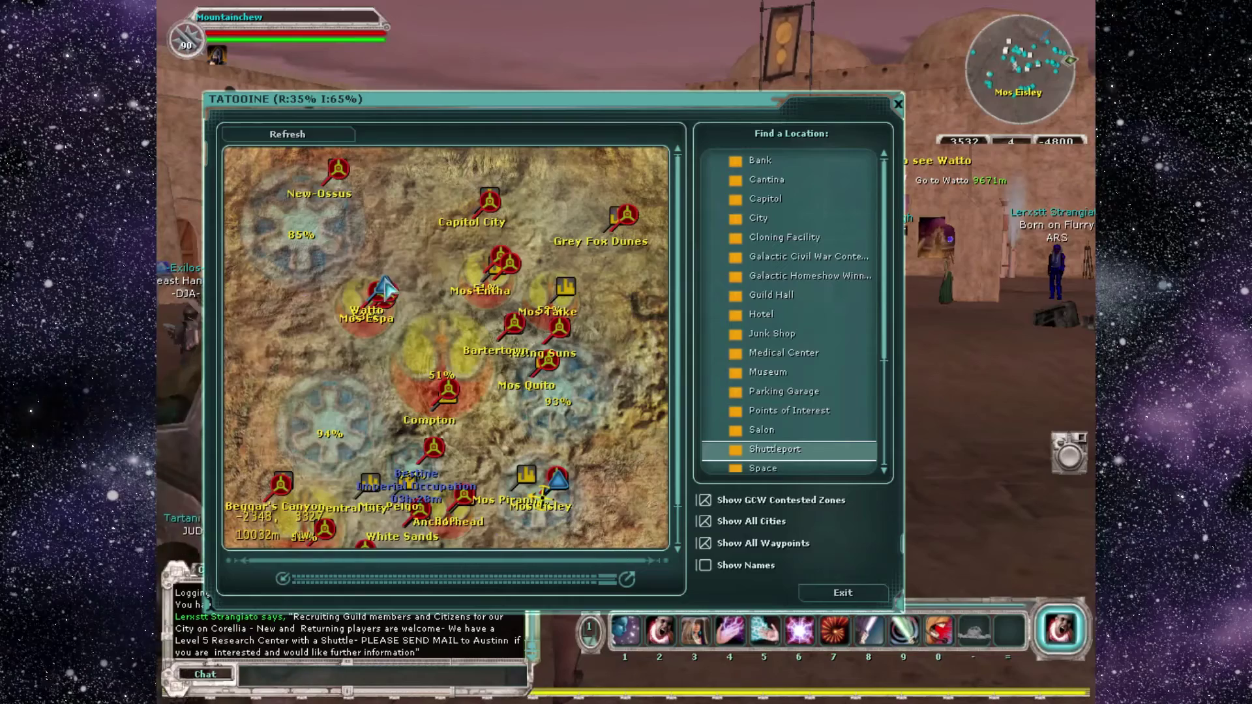
key("Escape")
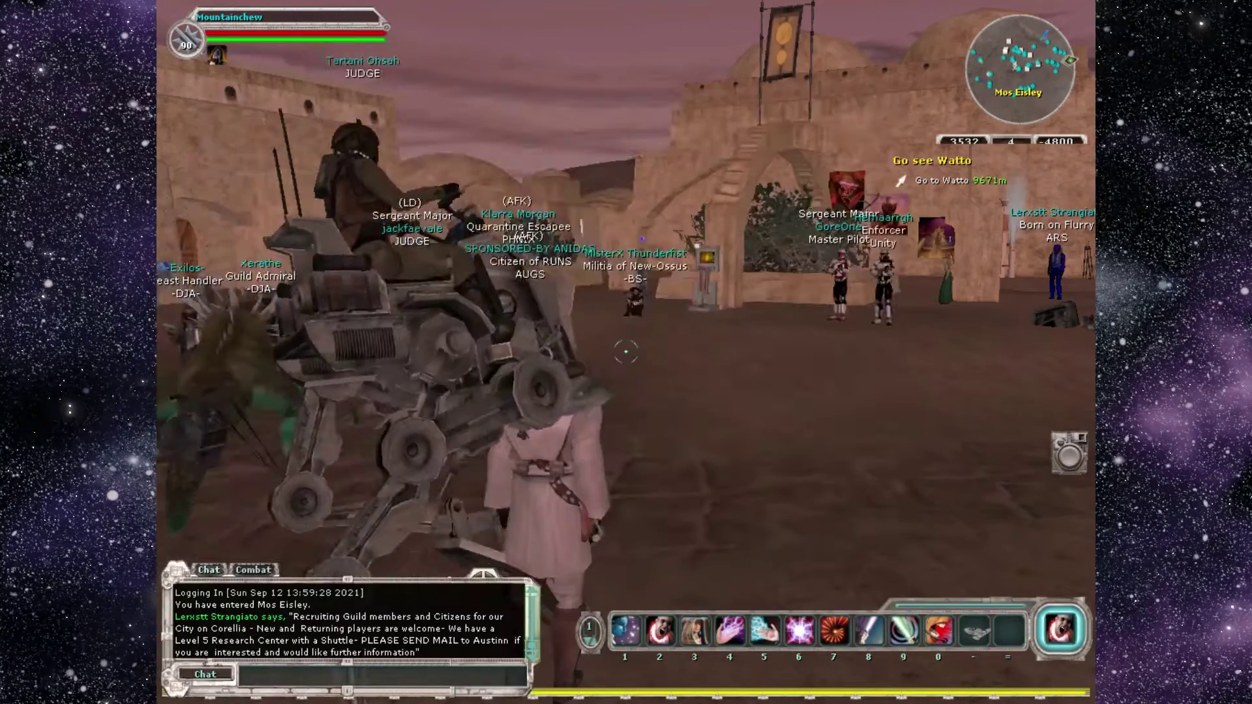
key("w")
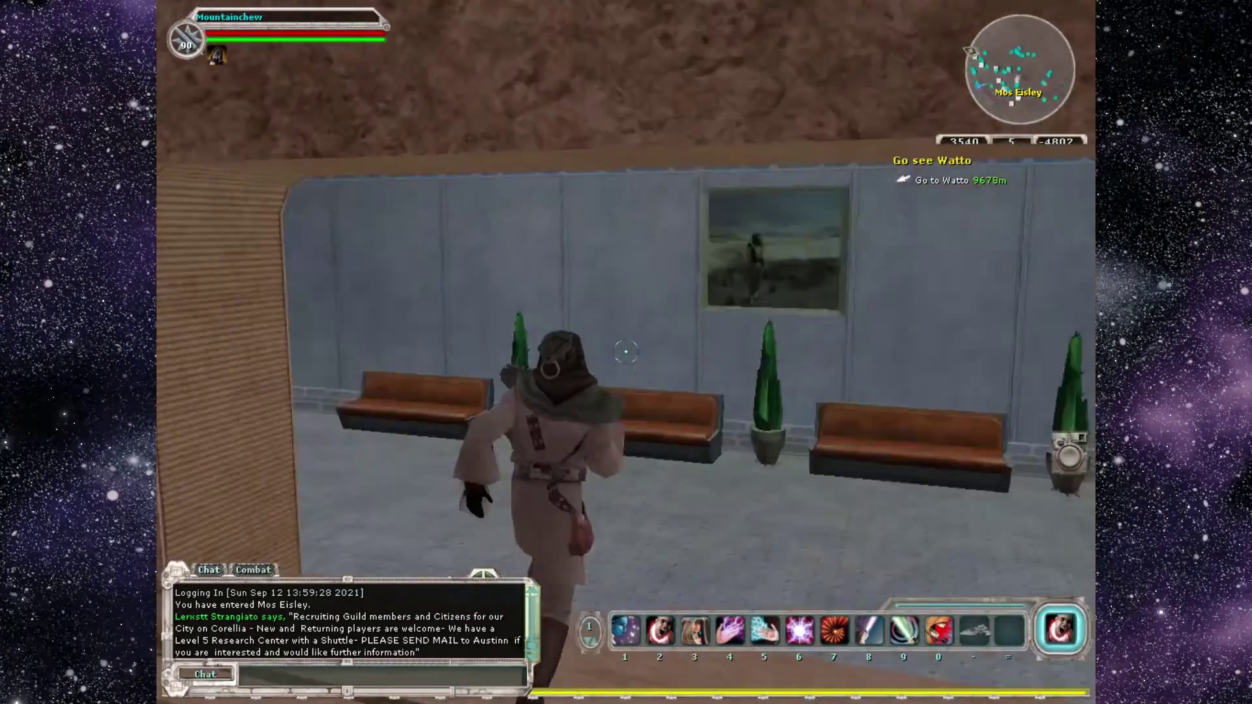
Run through the starport corridor and terminal hall up to the Starship Terminal.
key("w")
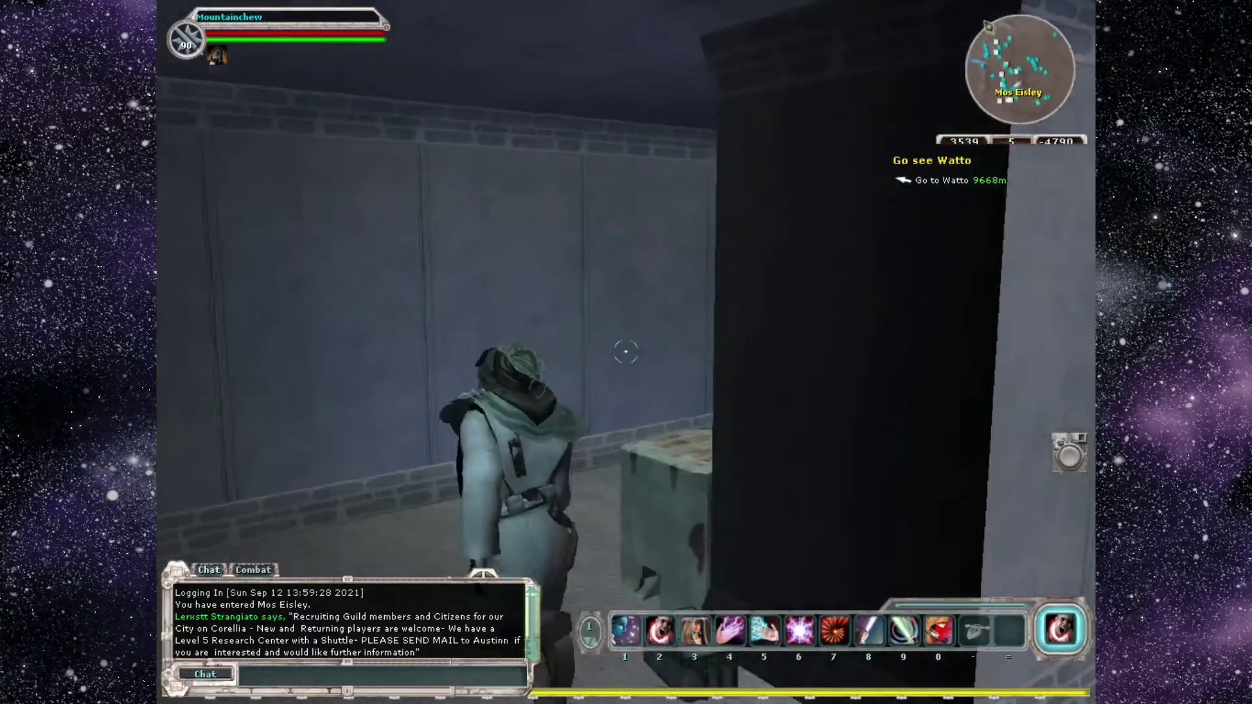
key("w")
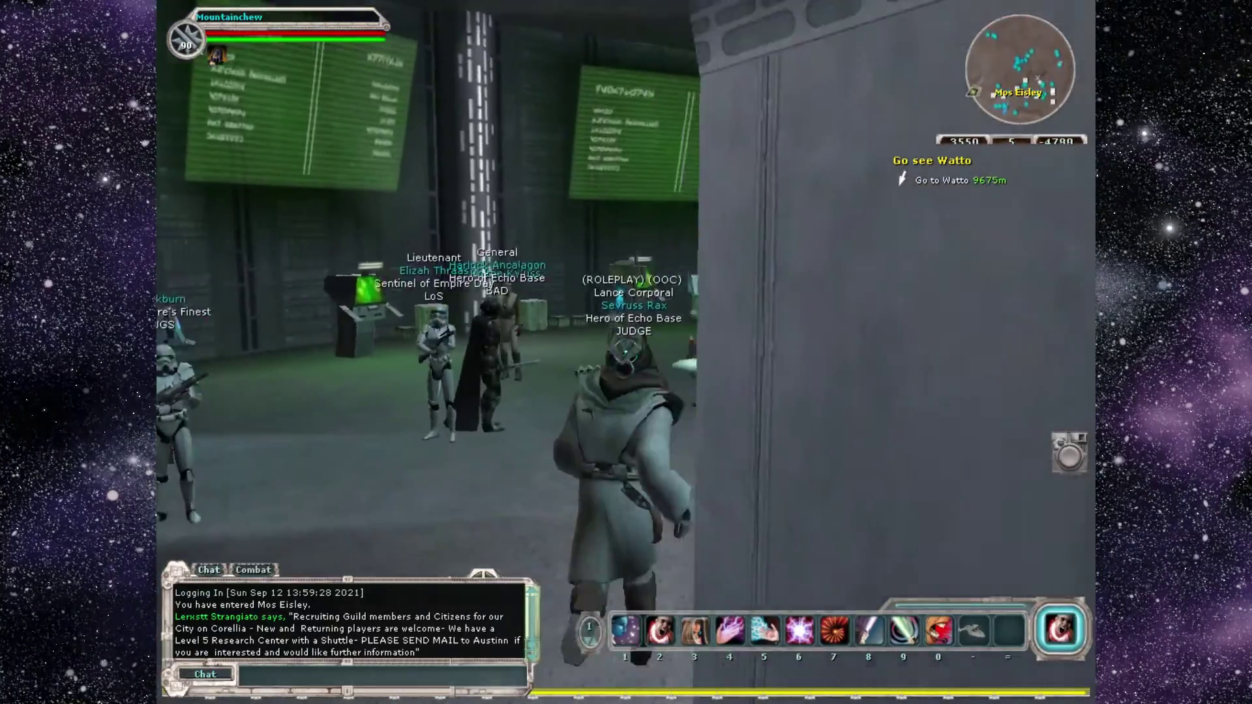
key("w")
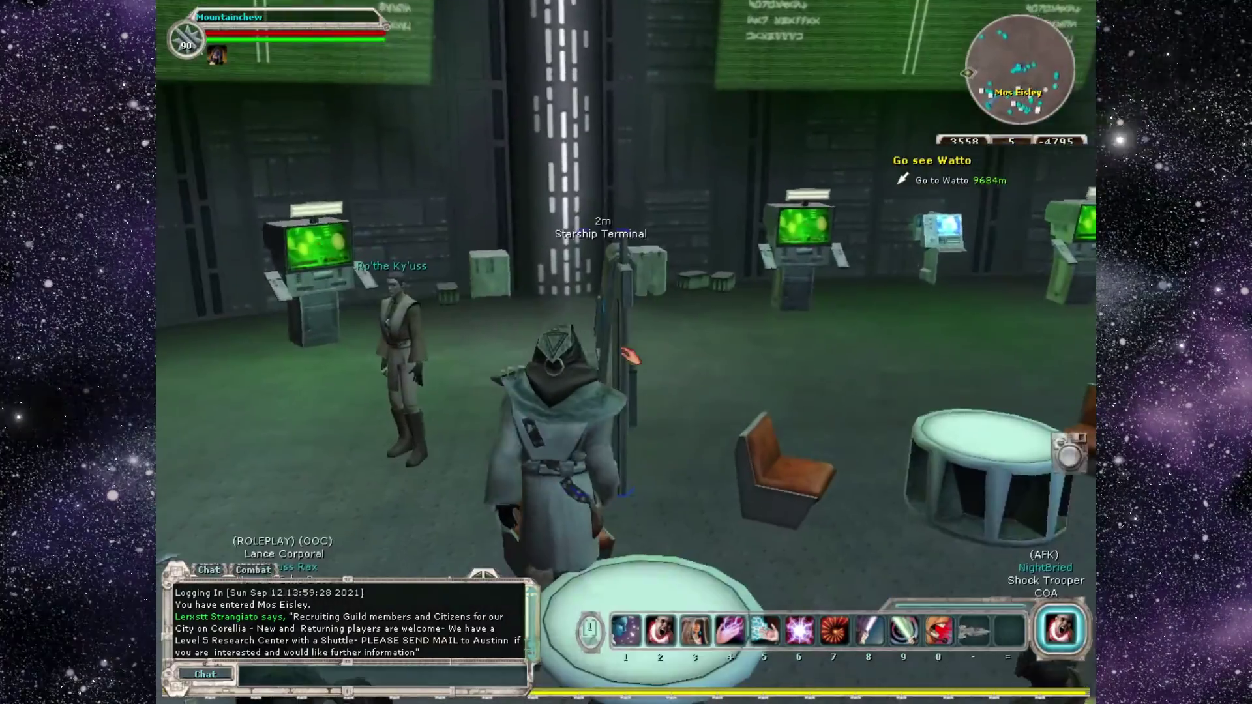
Fly the first listed ship from the Starship Terminal to Mos Espa Starport.
double_click(627, 353)
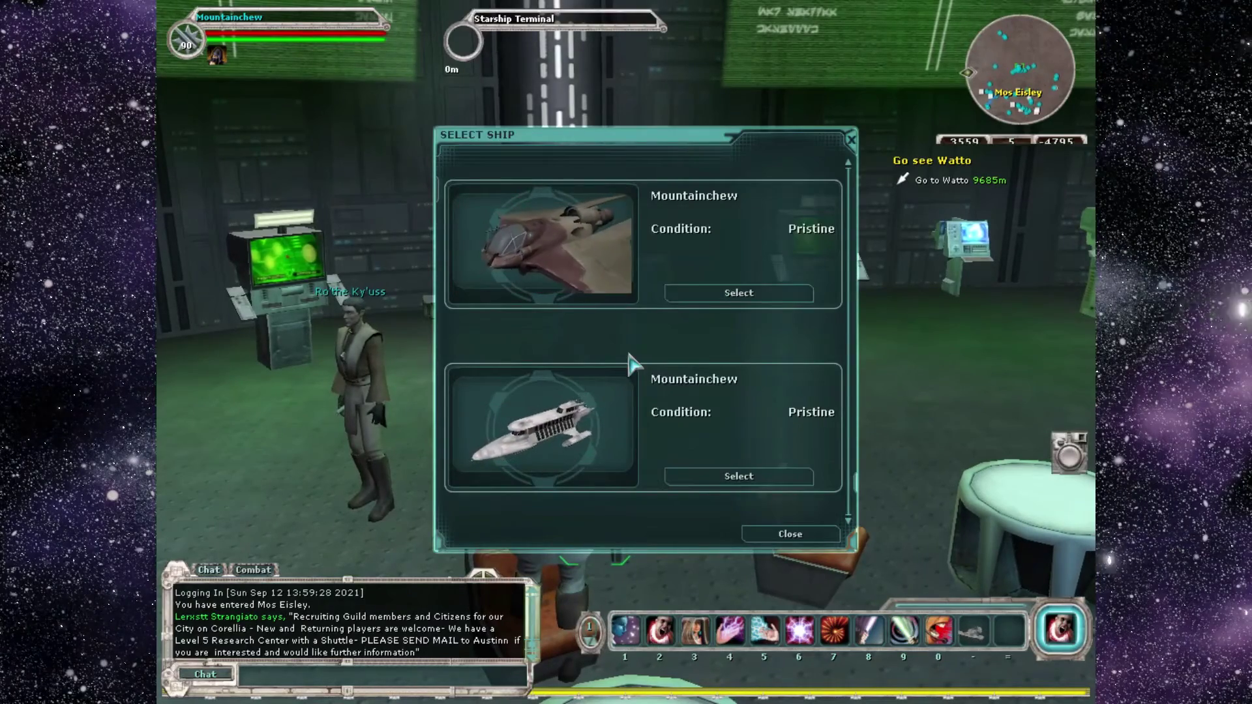
left_click(713, 299)
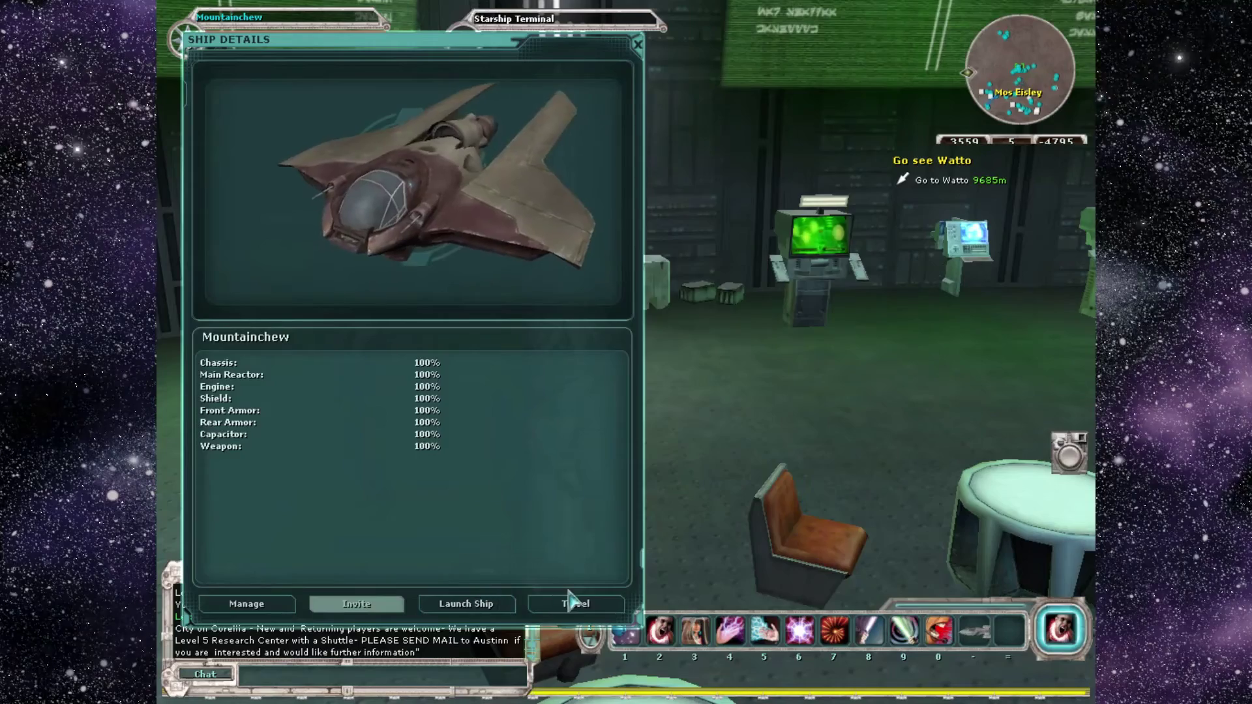
left_click(570, 601)
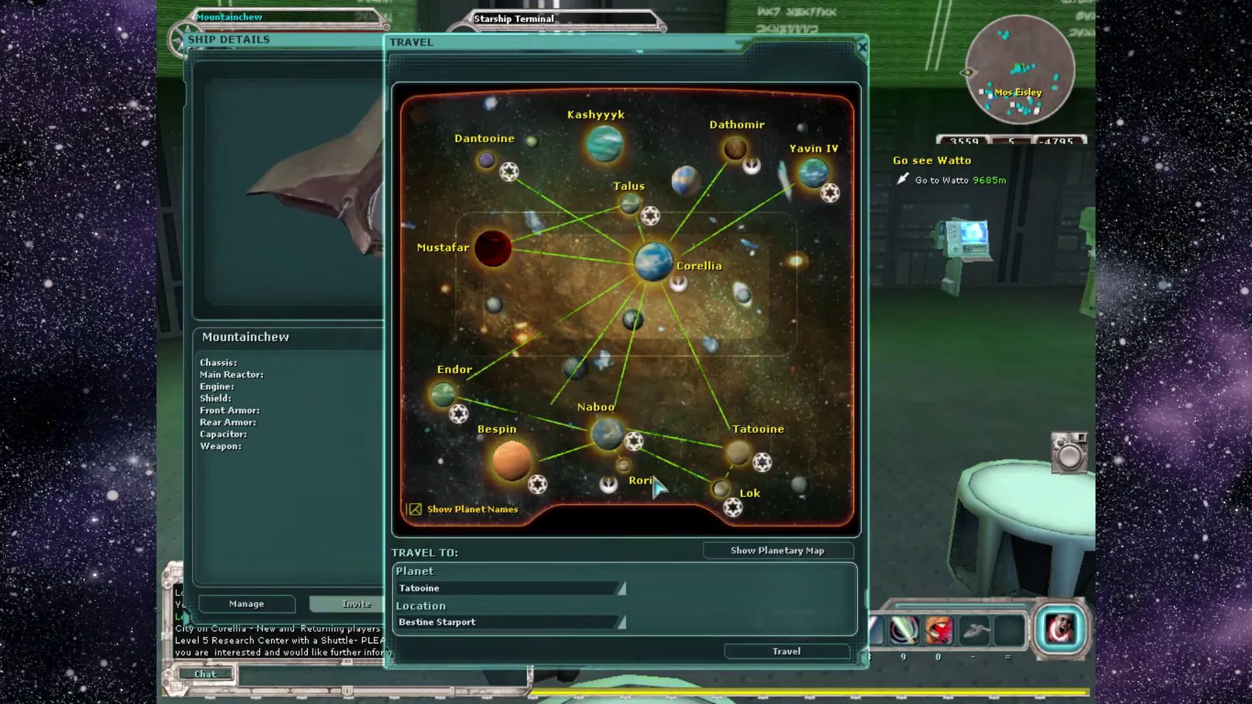
double_click(739, 459)
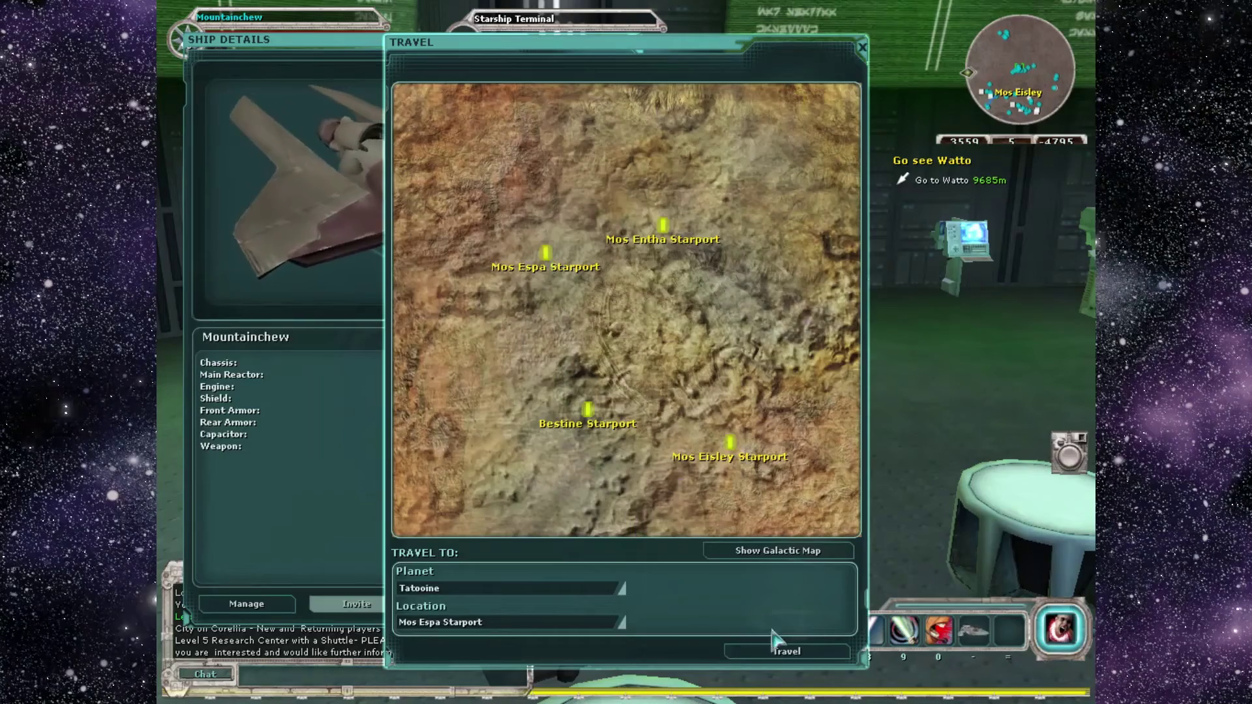
left_click(799, 655)
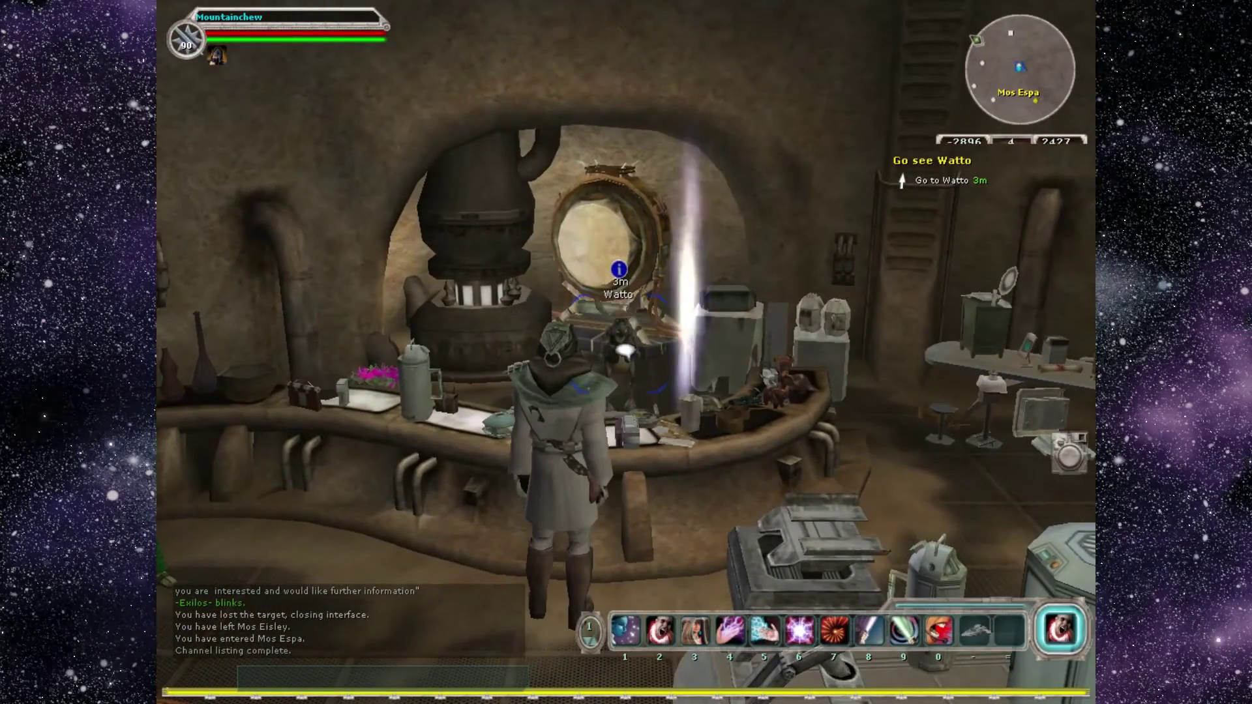
Talk to Watto about purchasing a droid and turn in the Go see Watto quest.
left_click(624, 351)
left_click(625, 351)
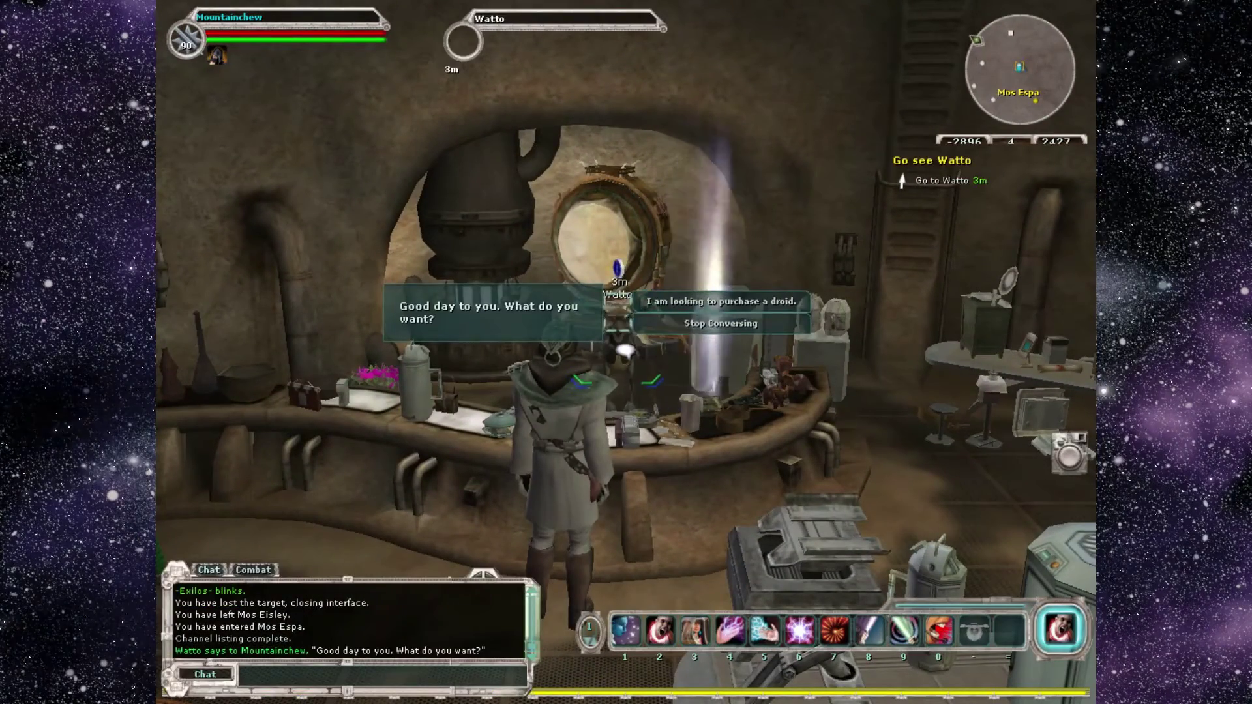
left_click(689, 307)
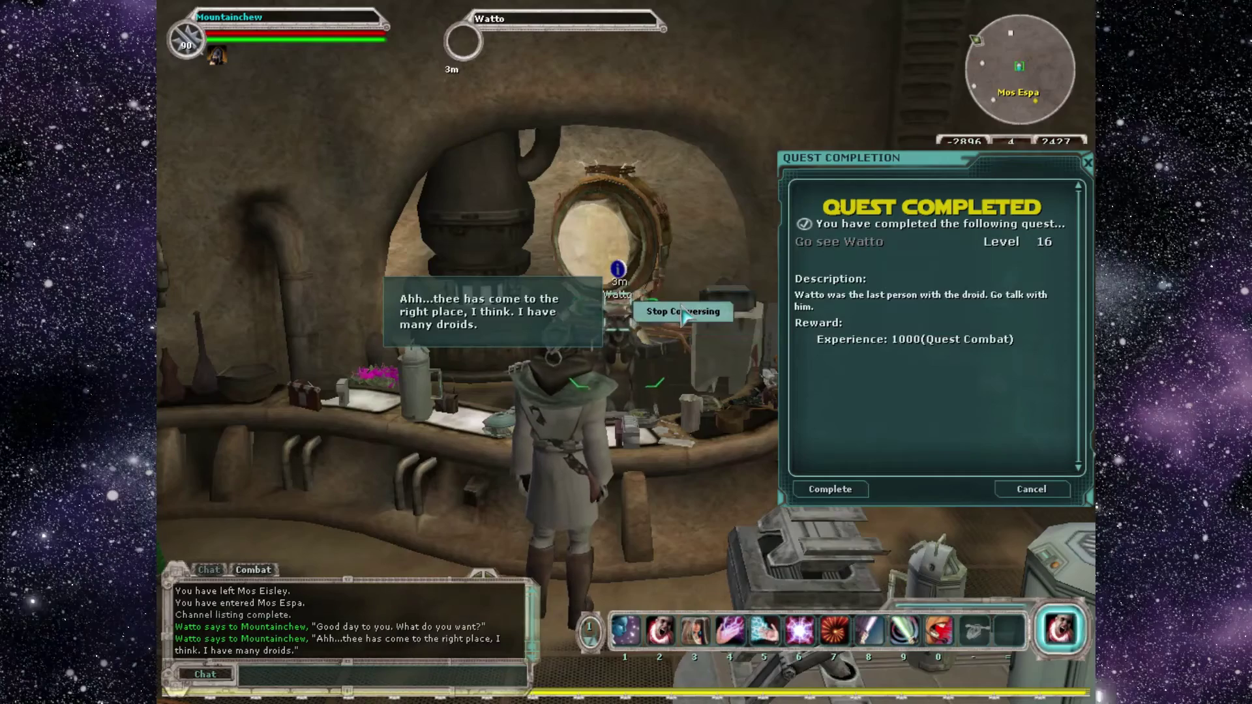
left_click(857, 488)
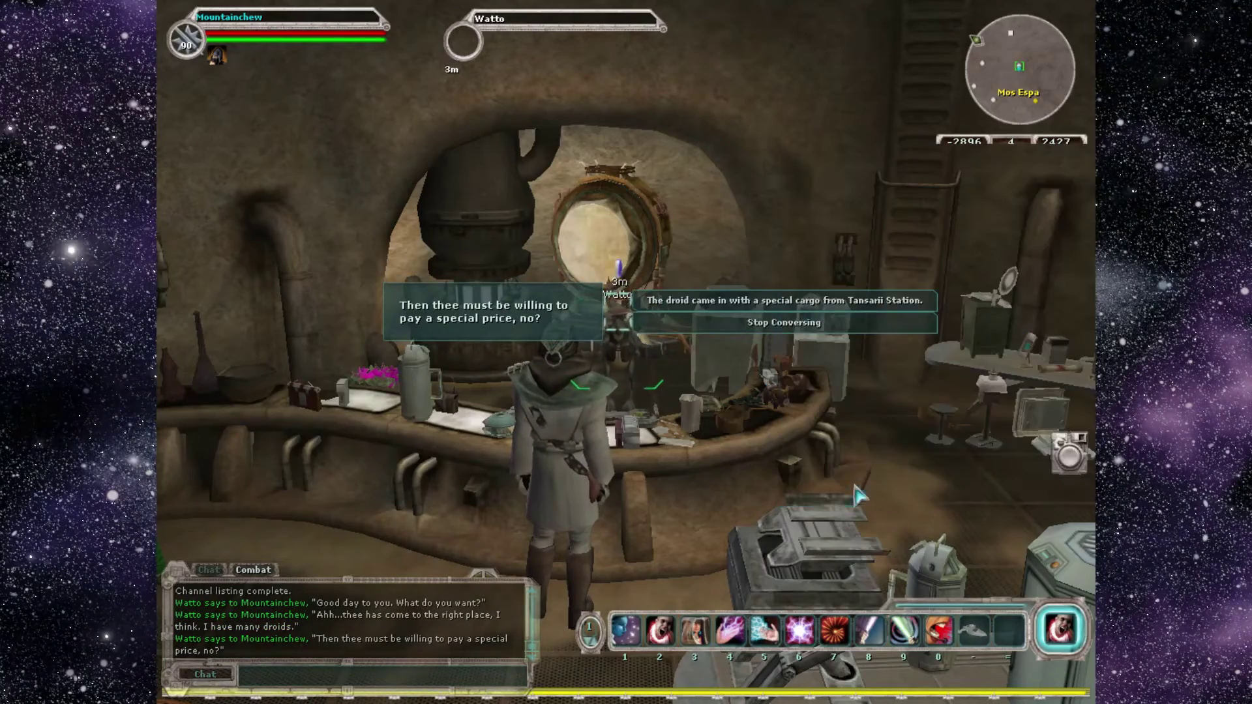
Ask Watto about the droid's buyer, offer help, and learn where the deadbeats are.
left_click(768, 308)
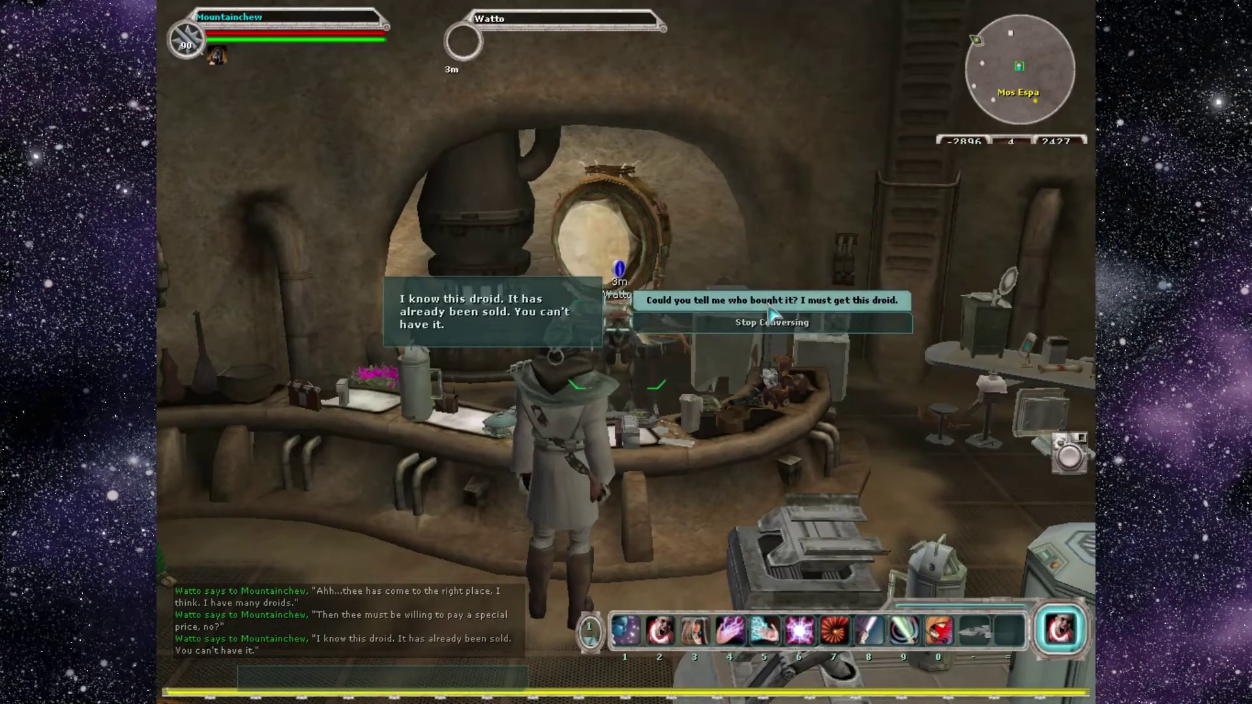
left_click(768, 307)
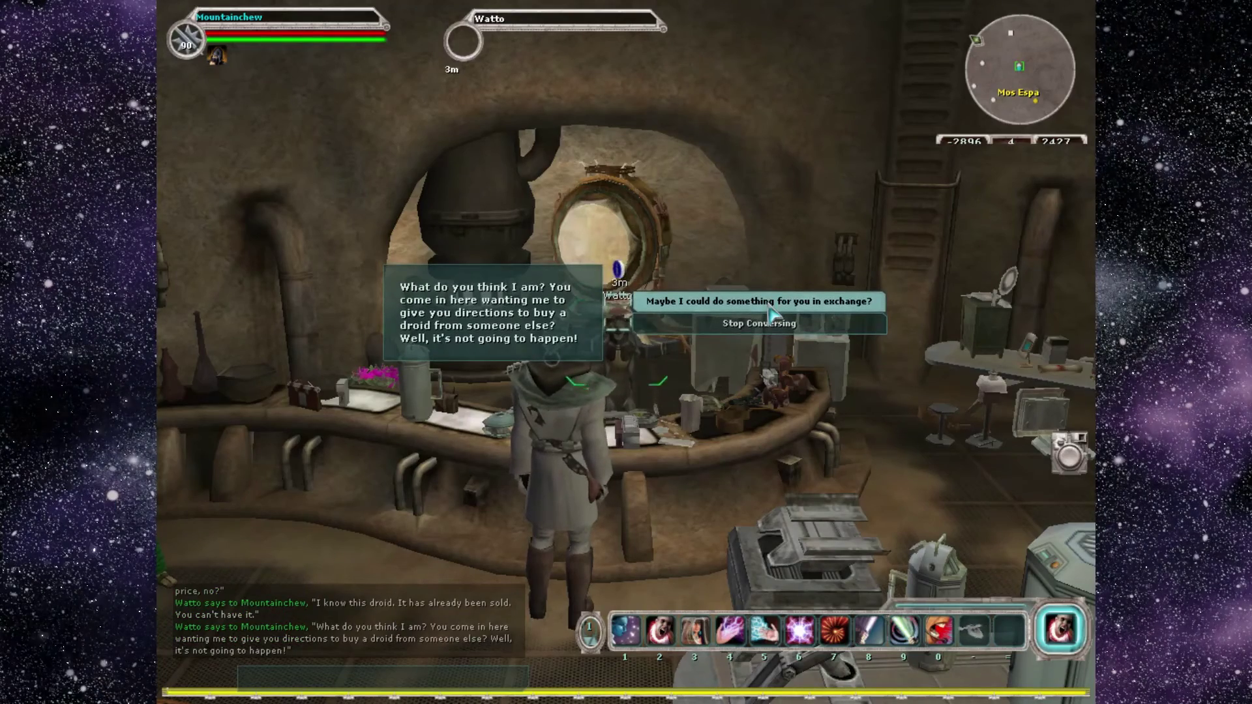
left_click(768, 304)
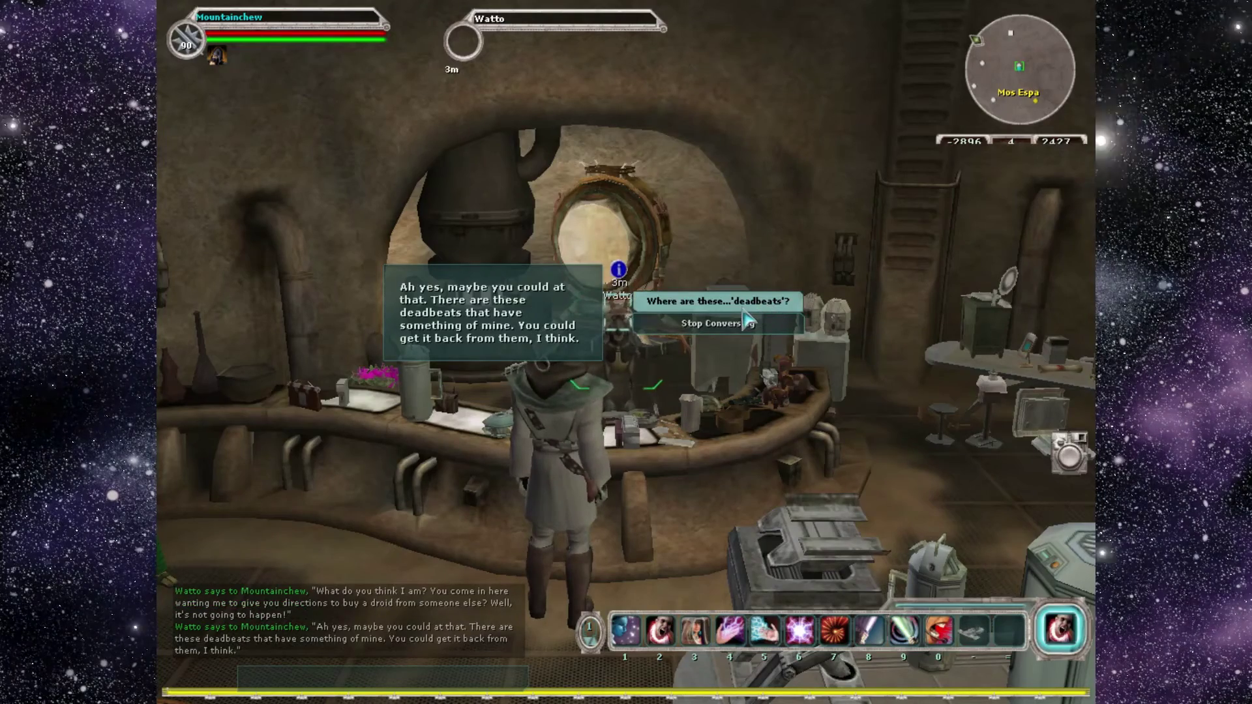
left_click(744, 309)
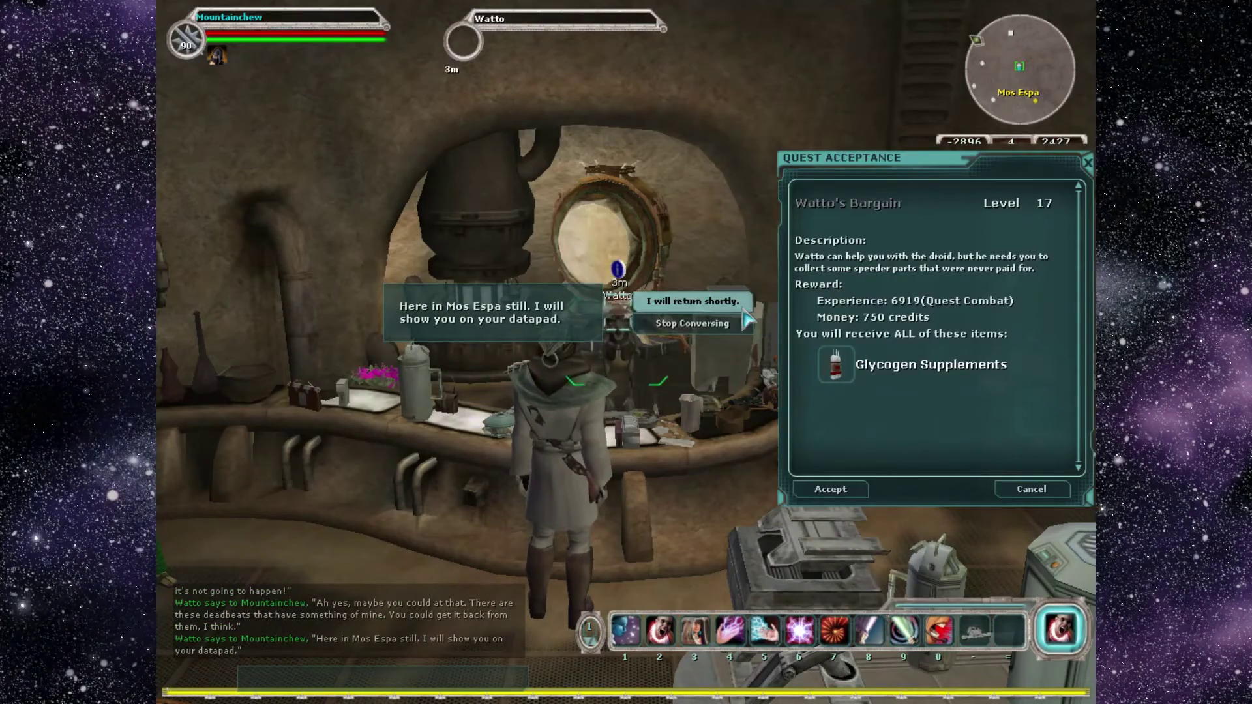
left_click(744, 313)
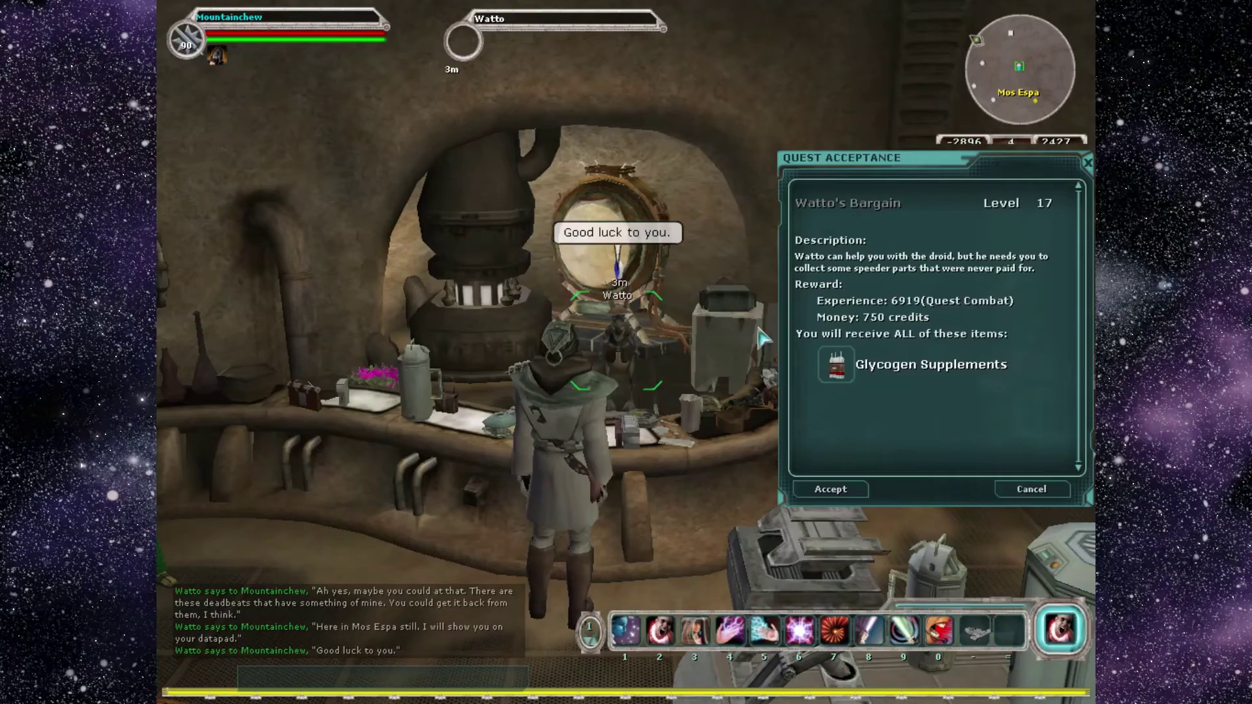
Accept Watto's Bargain and walk out of the shop into the Mos Espa street.
left_click(830, 489)
key("w")
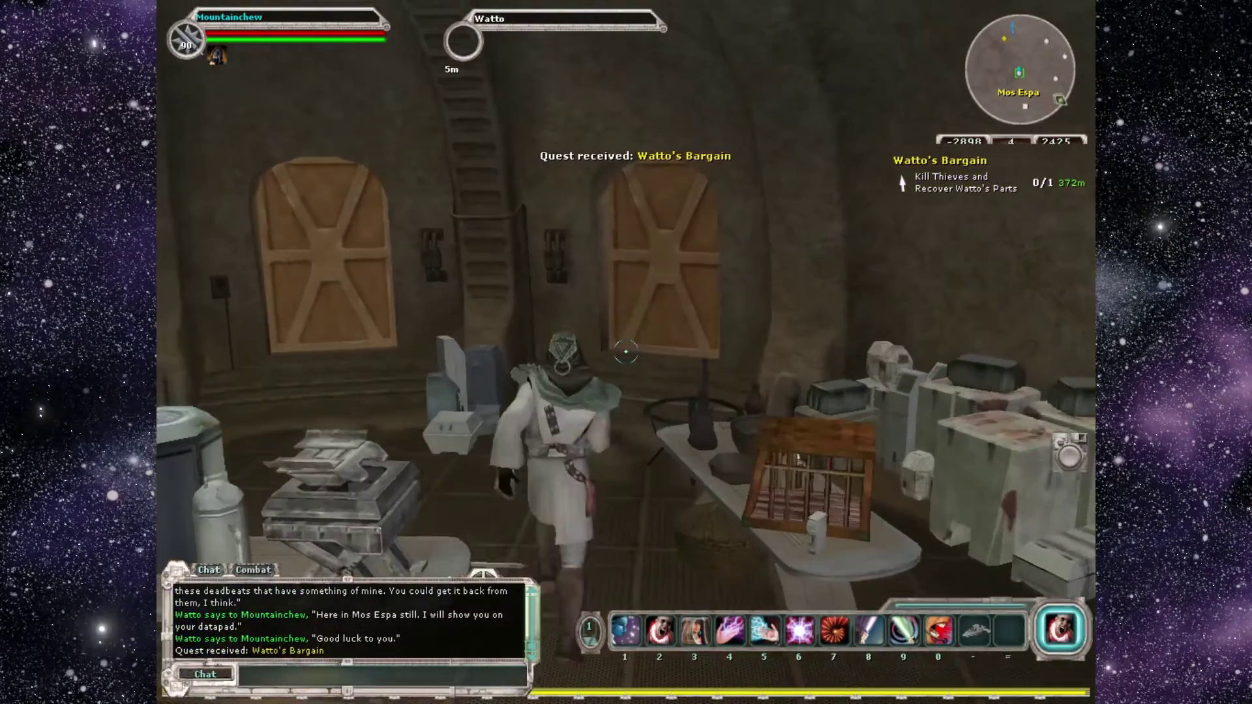
key("w")
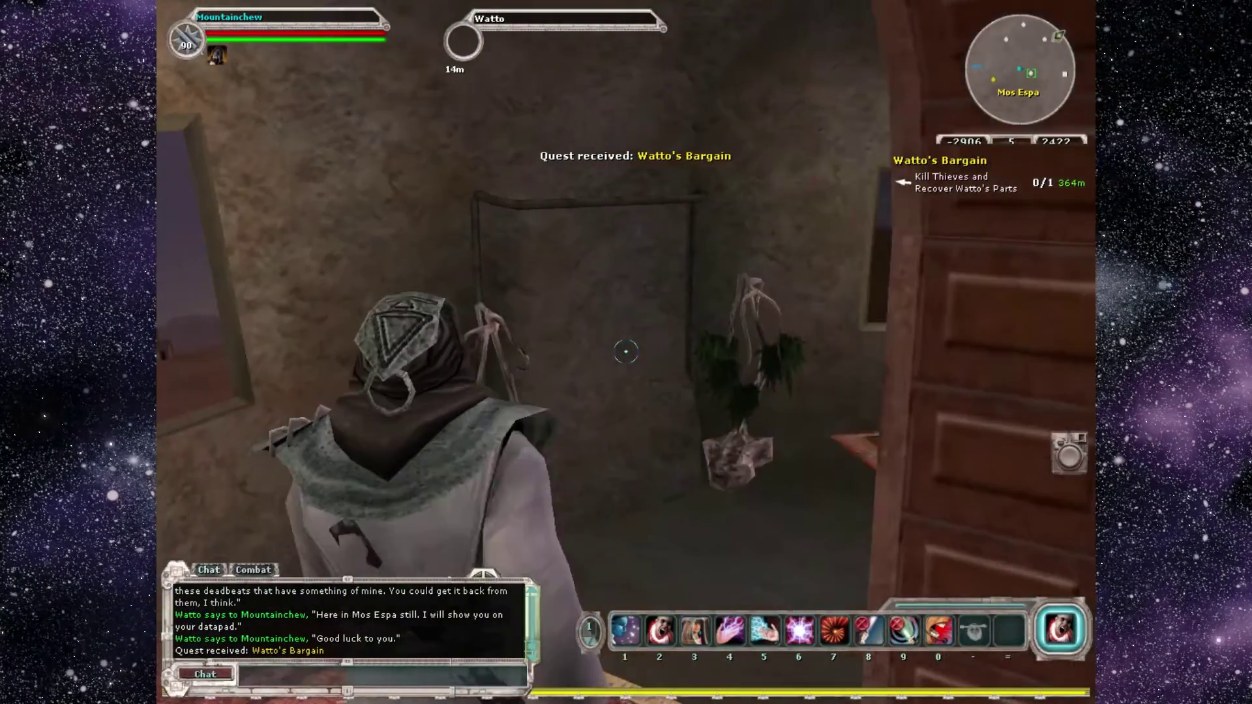
key("w")
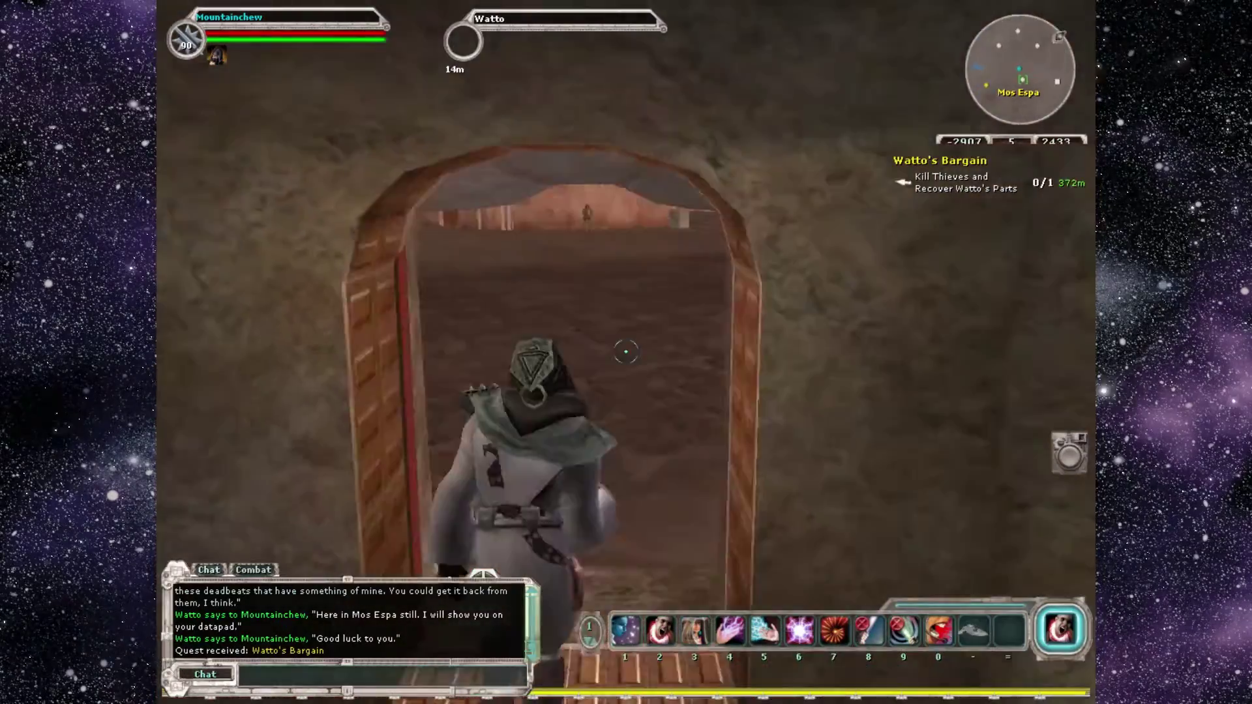
key("w")
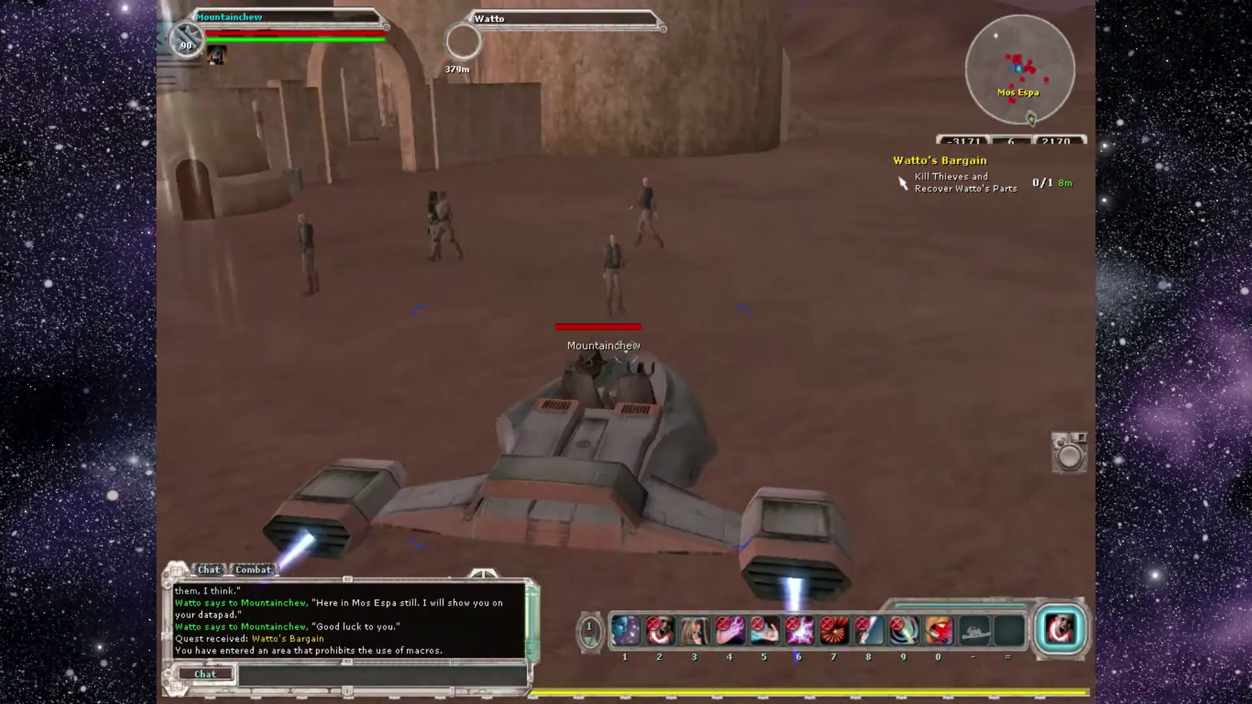
Ride the speeder to a slum thief and dismount beside it.
key("w")
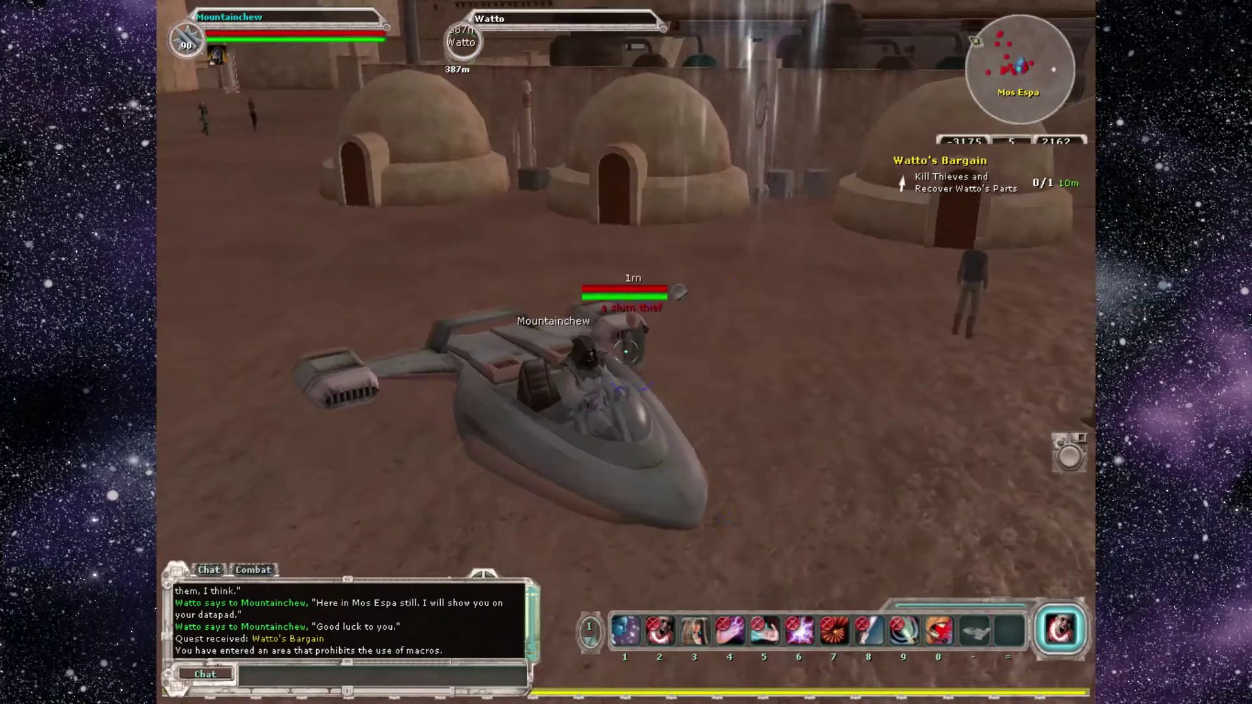
key("minus")
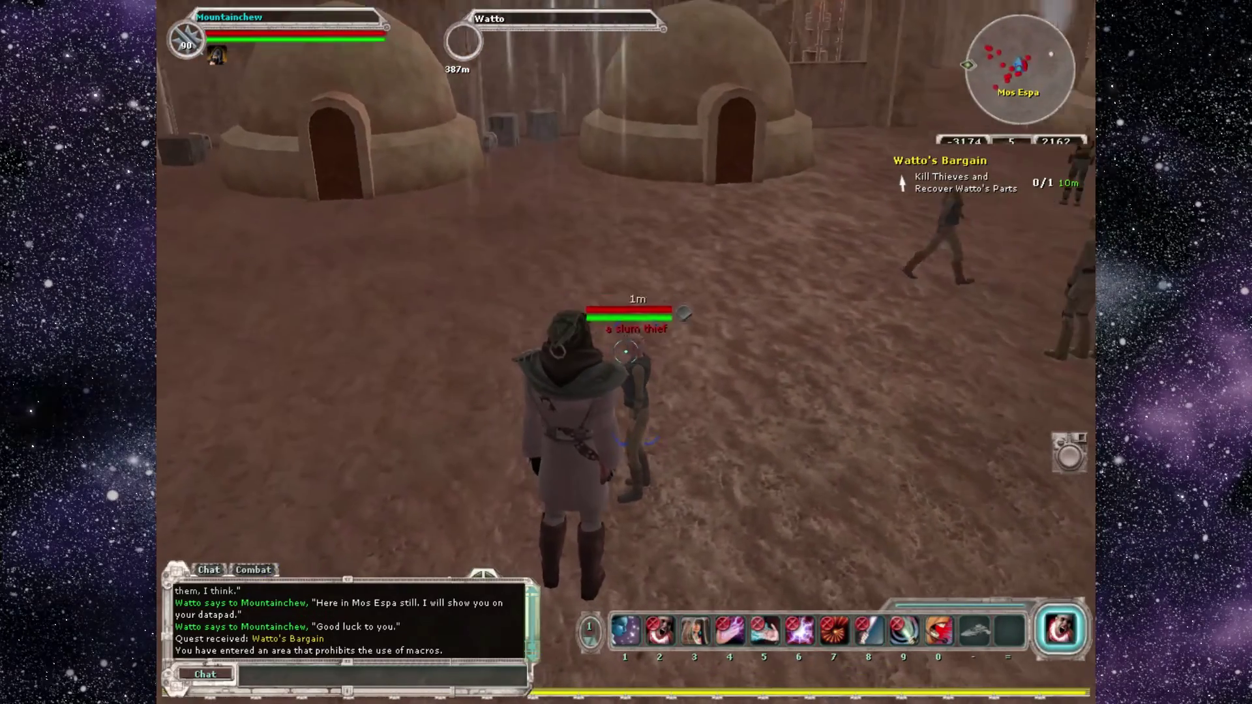
key("s")
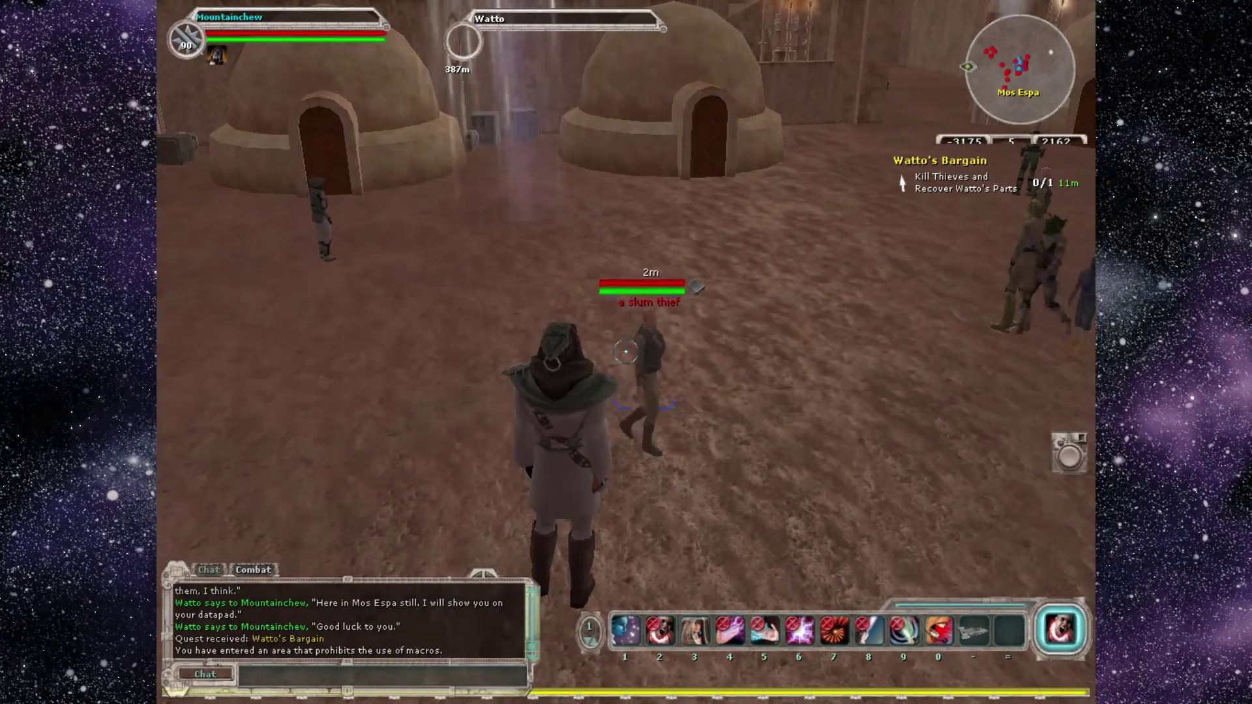
Turn and close in on the crowd of slum thieves.
key("d")
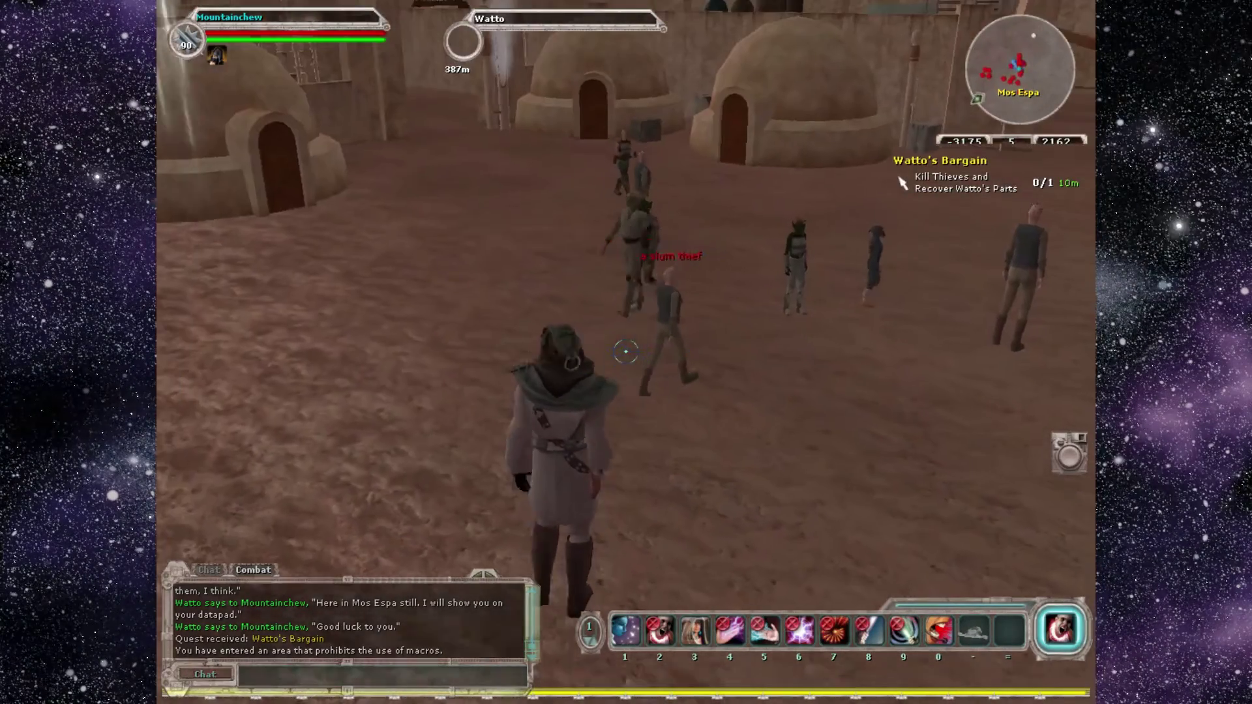
key("d")
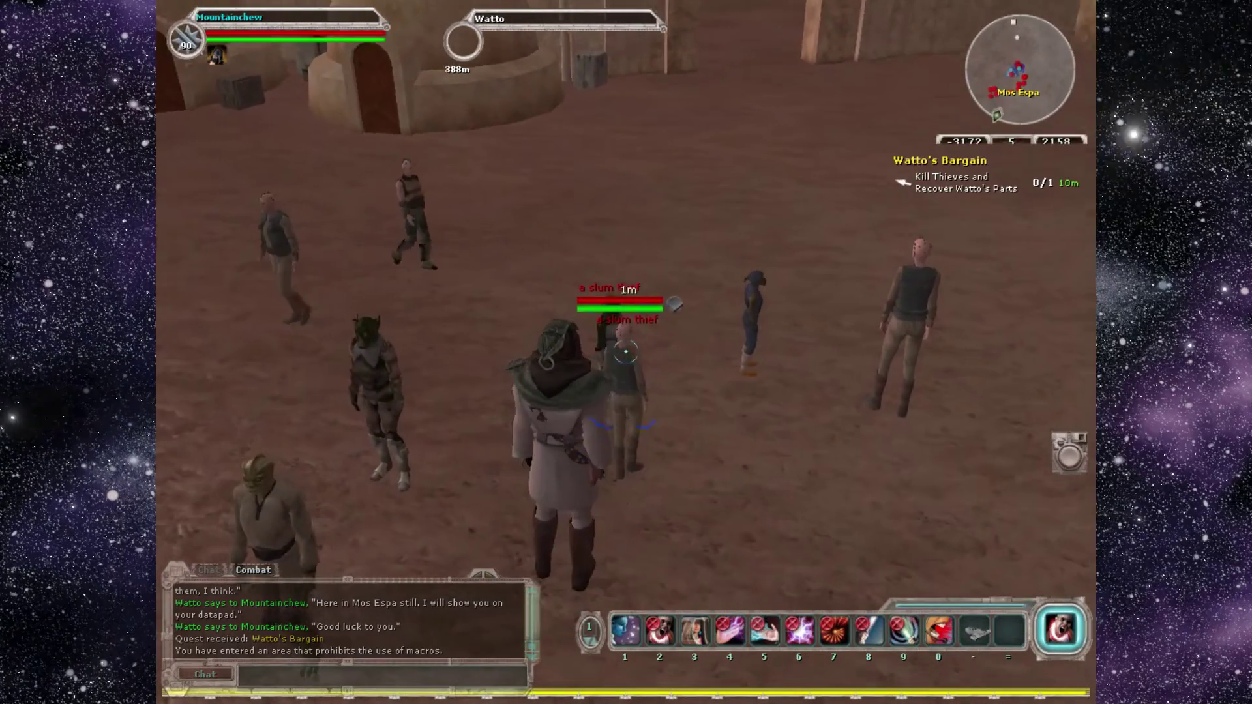
key("d")
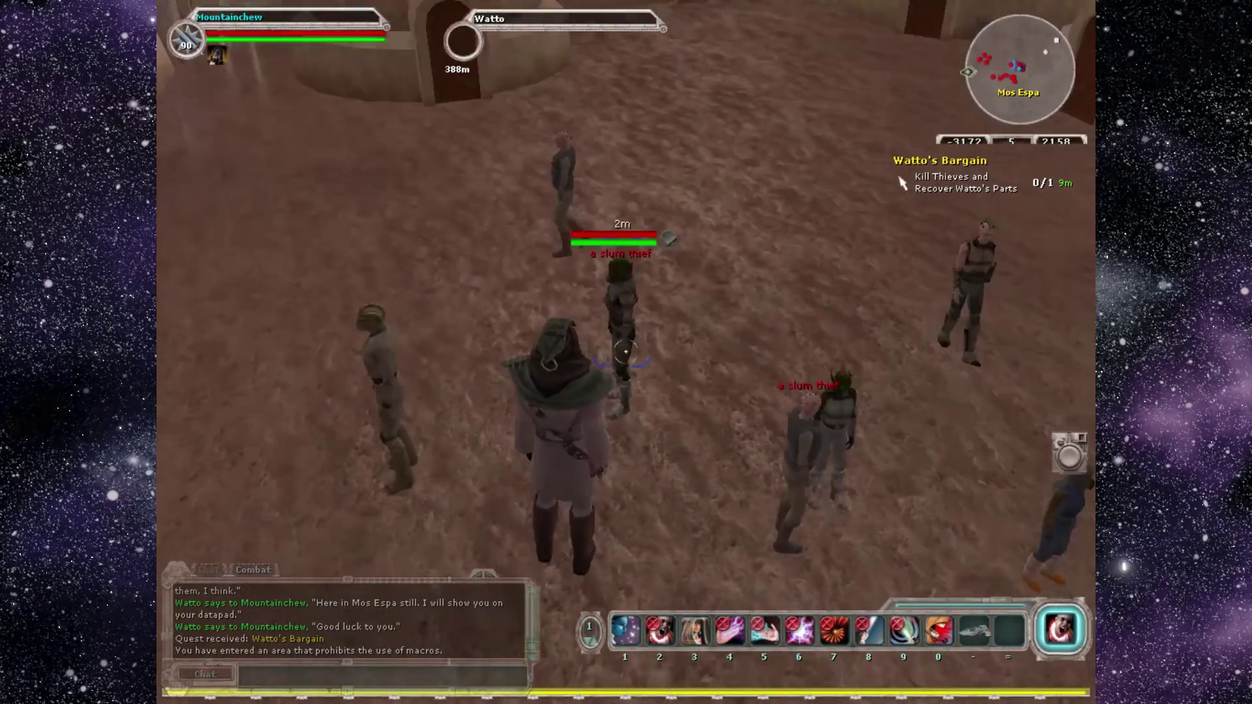
key("d")
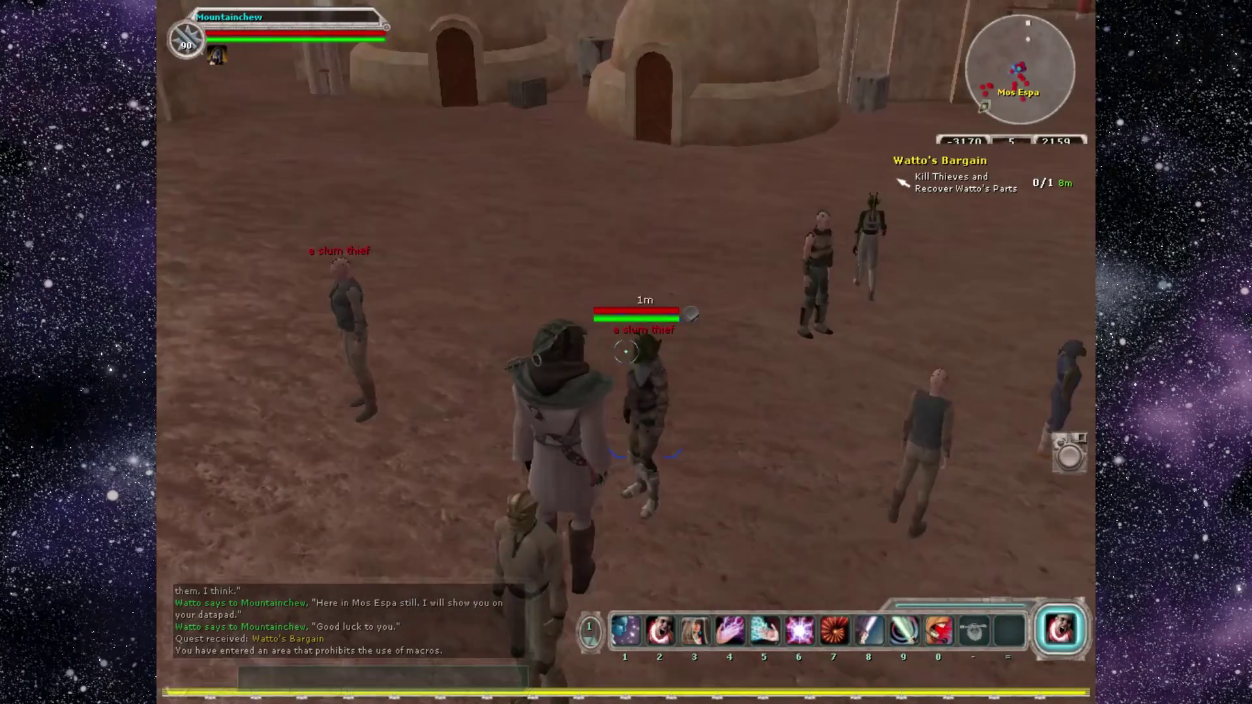
Kill the slum thieves with lightsaber attacks, ability 9 and Force lightning.
left_click(625, 350)
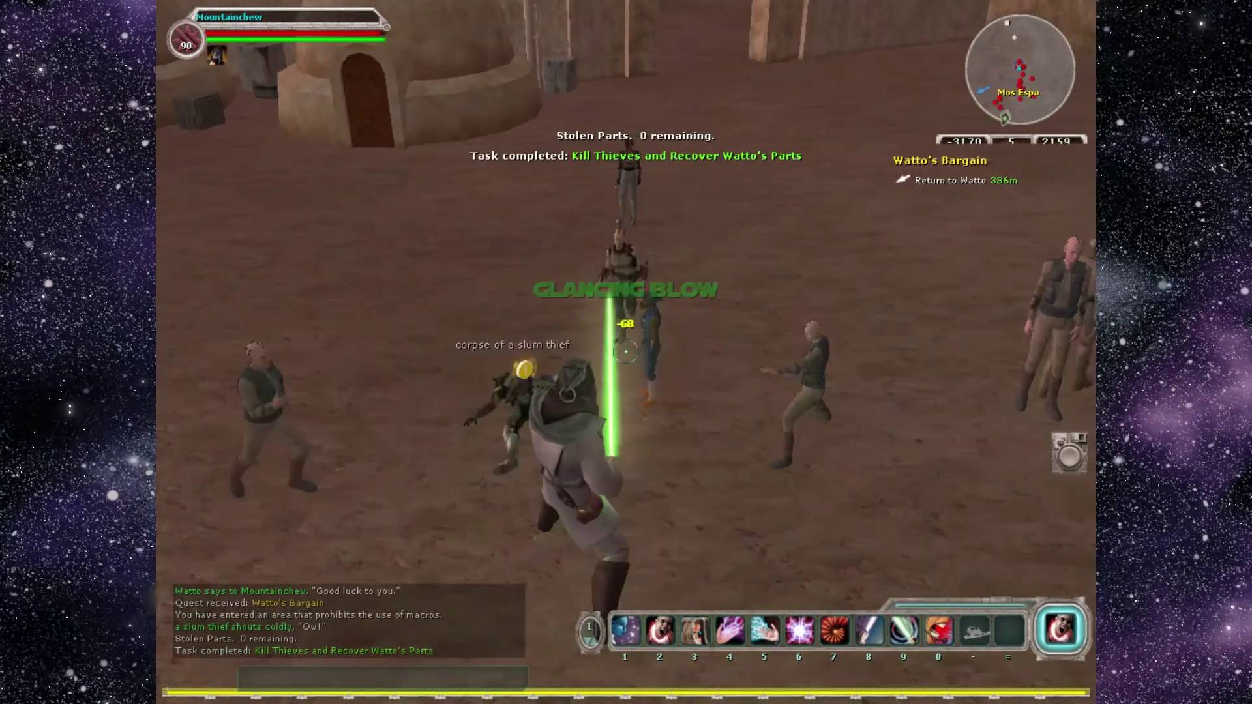
left_click(624, 351)
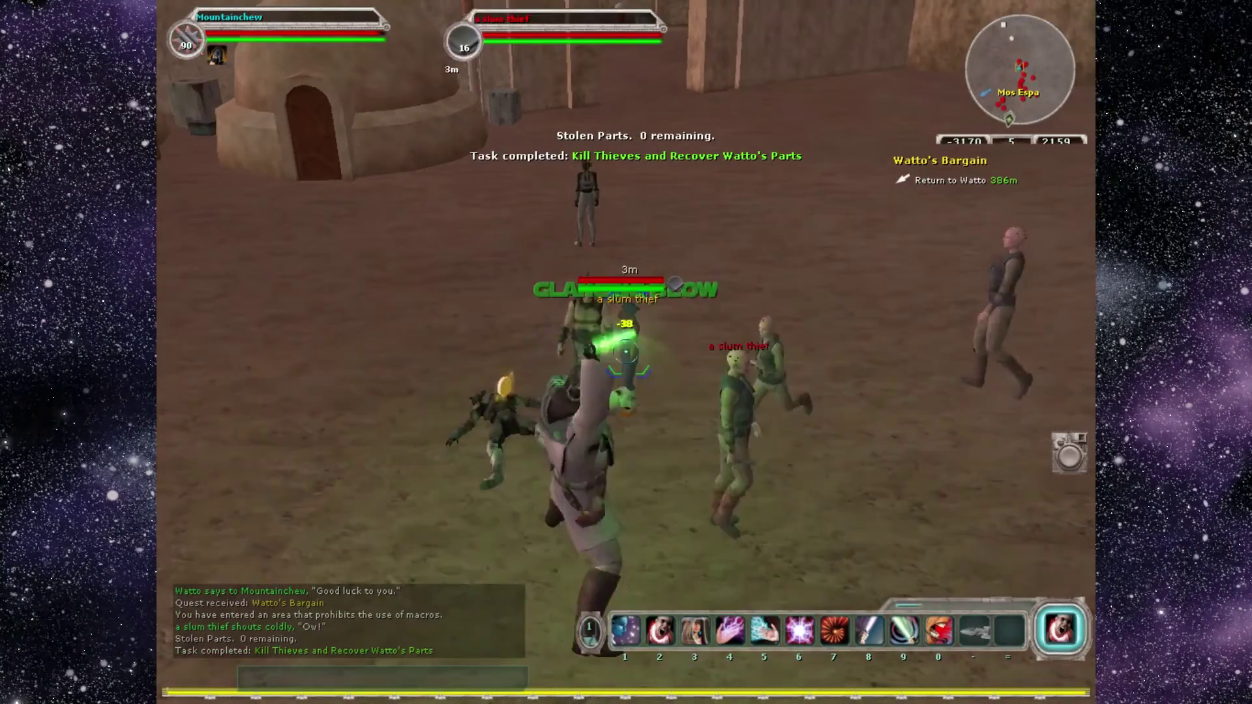
key("9")
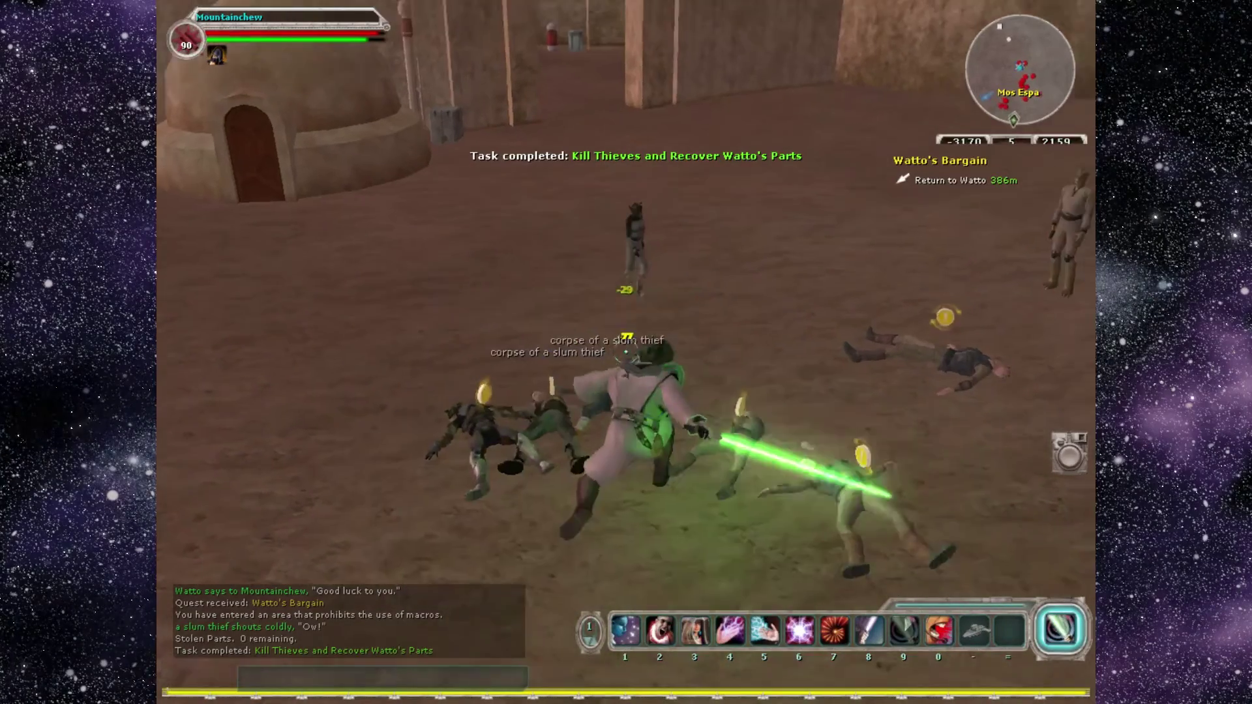
left_click(626, 352)
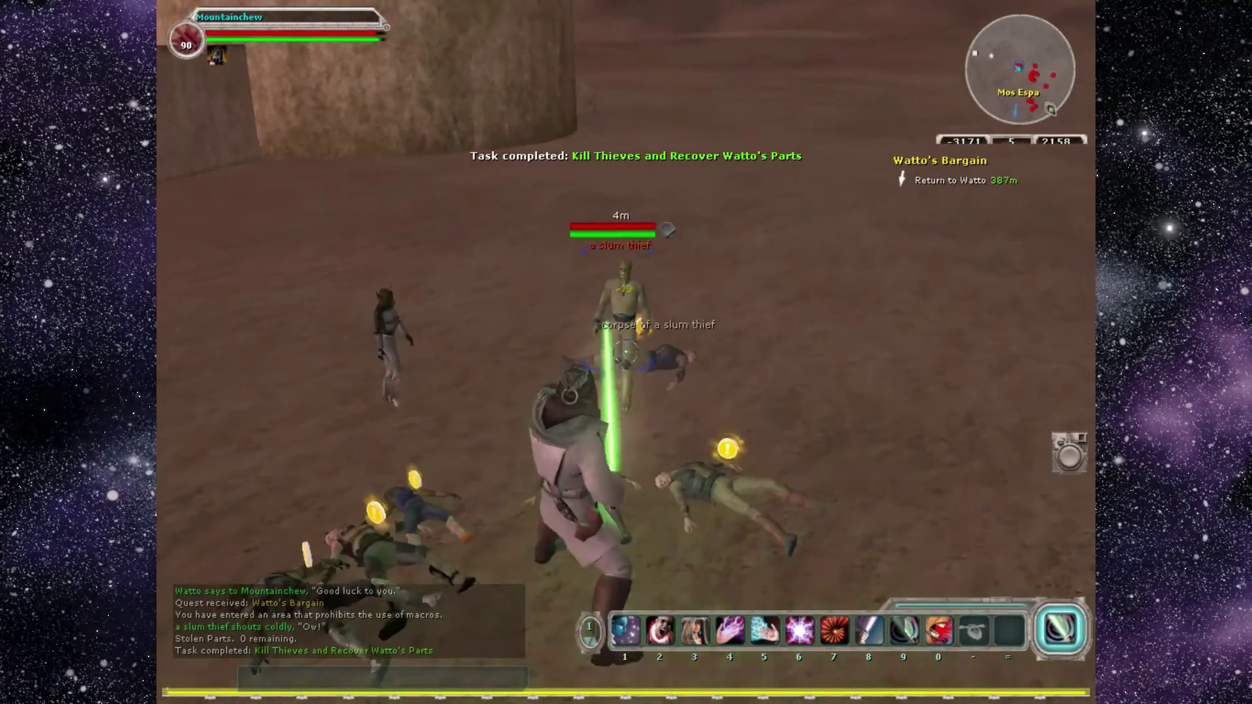
left_click(625, 353)
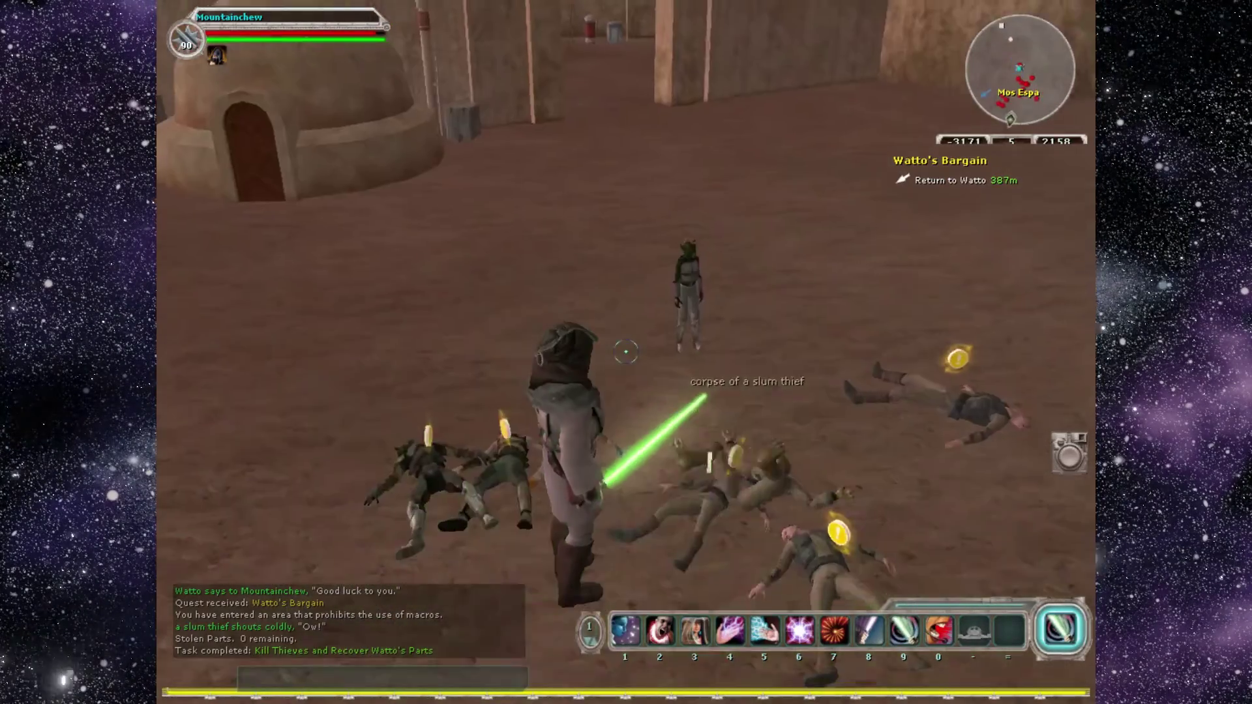
left_click(625, 352)
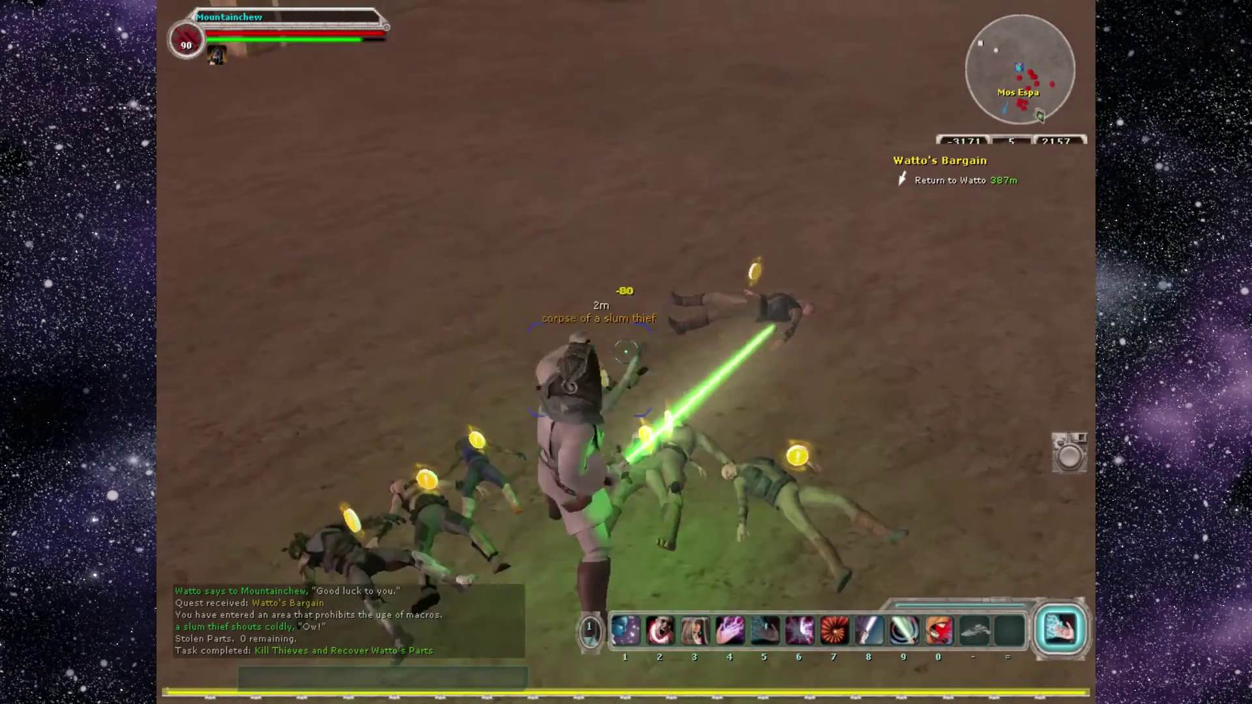
key("6")
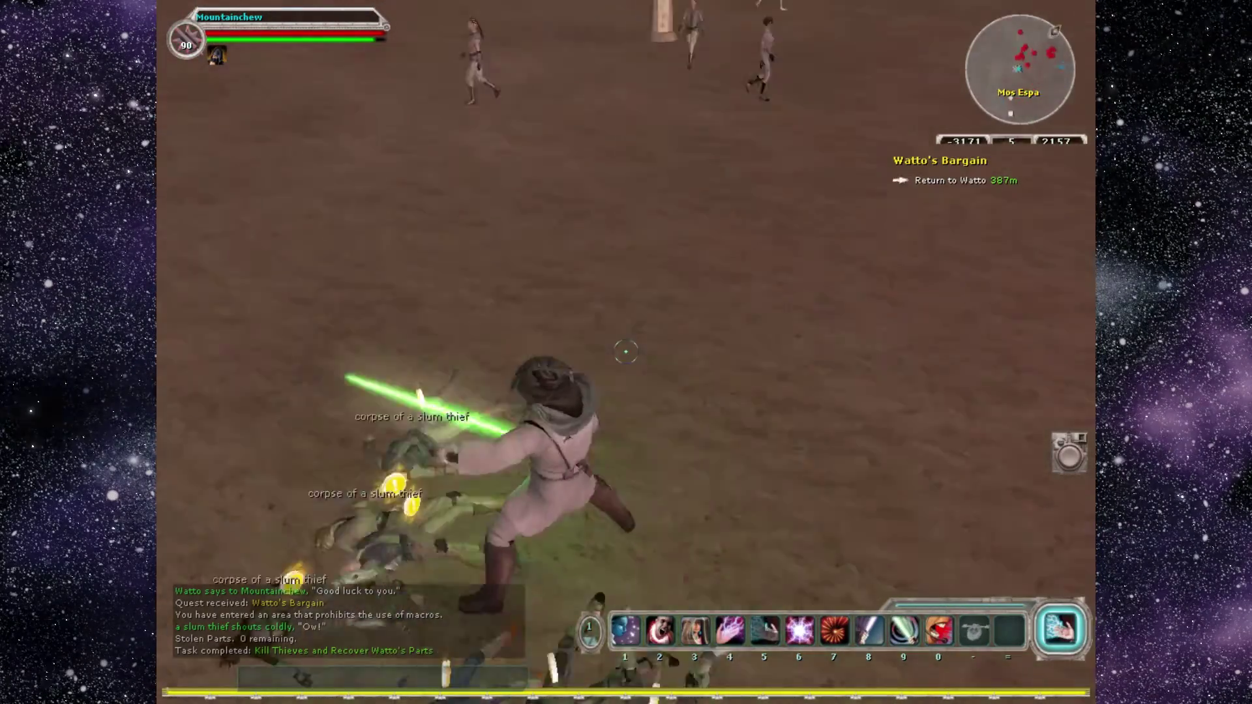
Loot the first three corpses: 218 and 200 credits, plus credits and a Hyperdrive Unit.
double_click(625, 352)
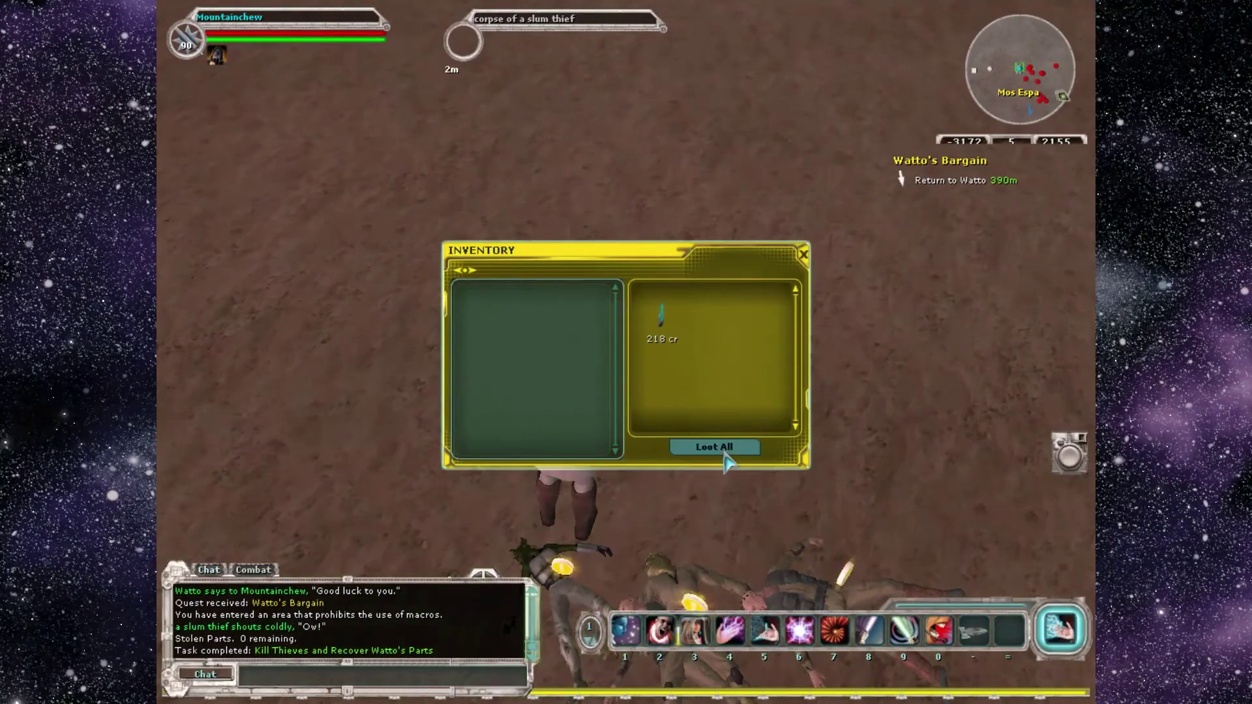
left_click(723, 451)
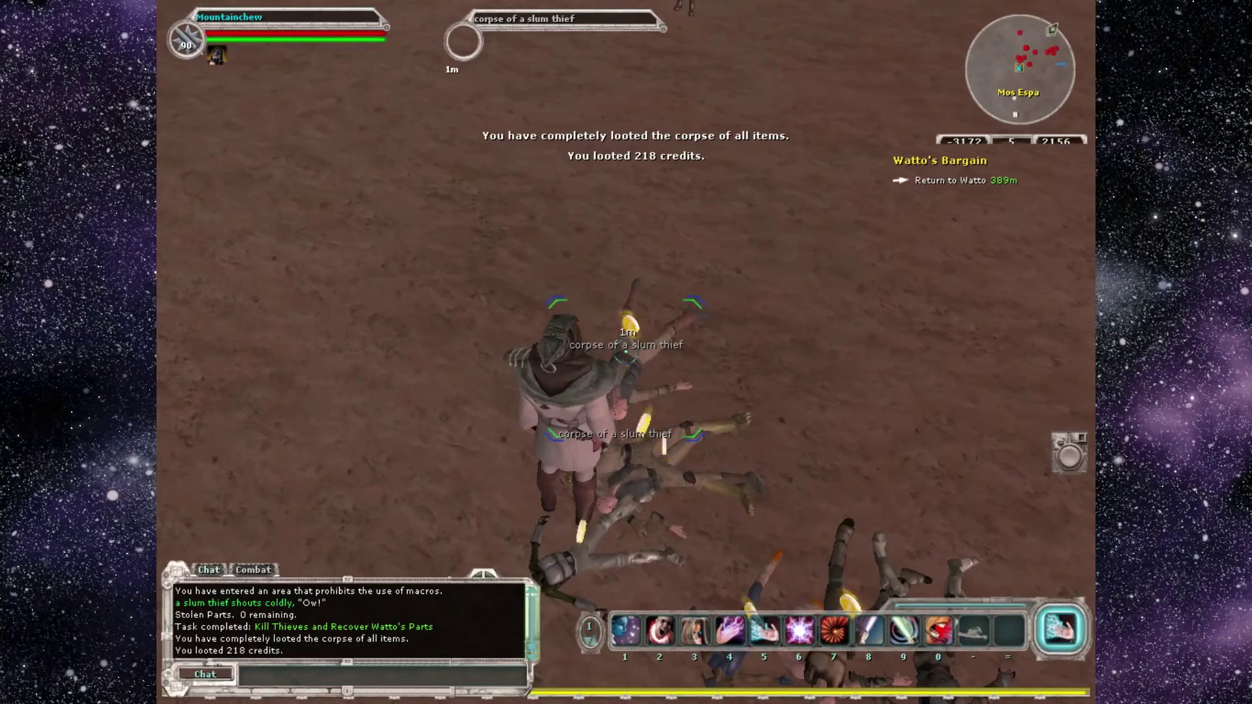
double_click(631, 363)
left_click(732, 449)
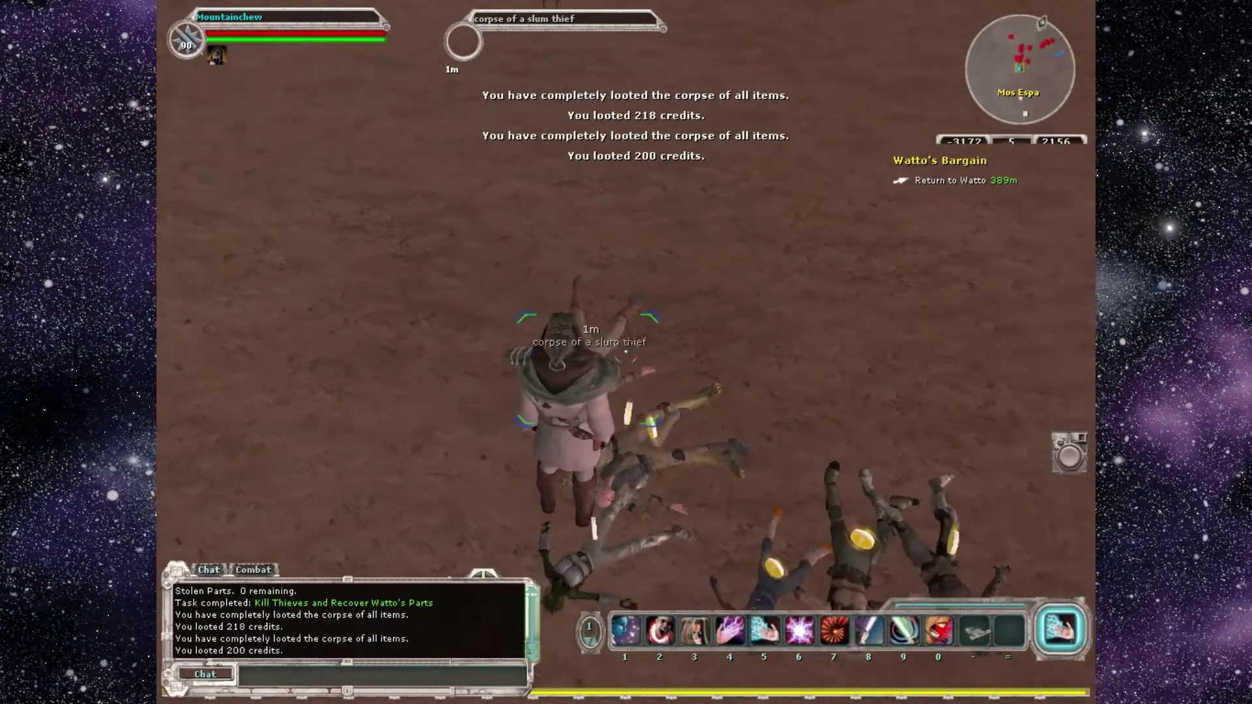
double_click(640, 350)
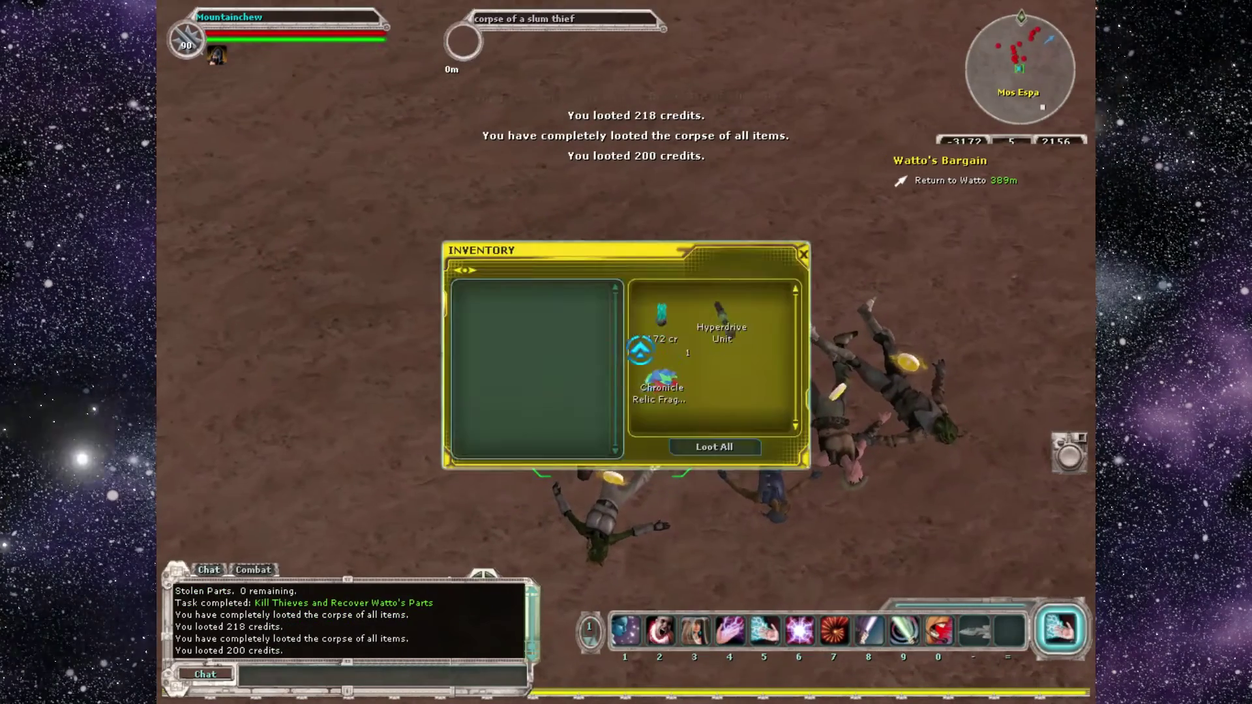
left_click(726, 450)
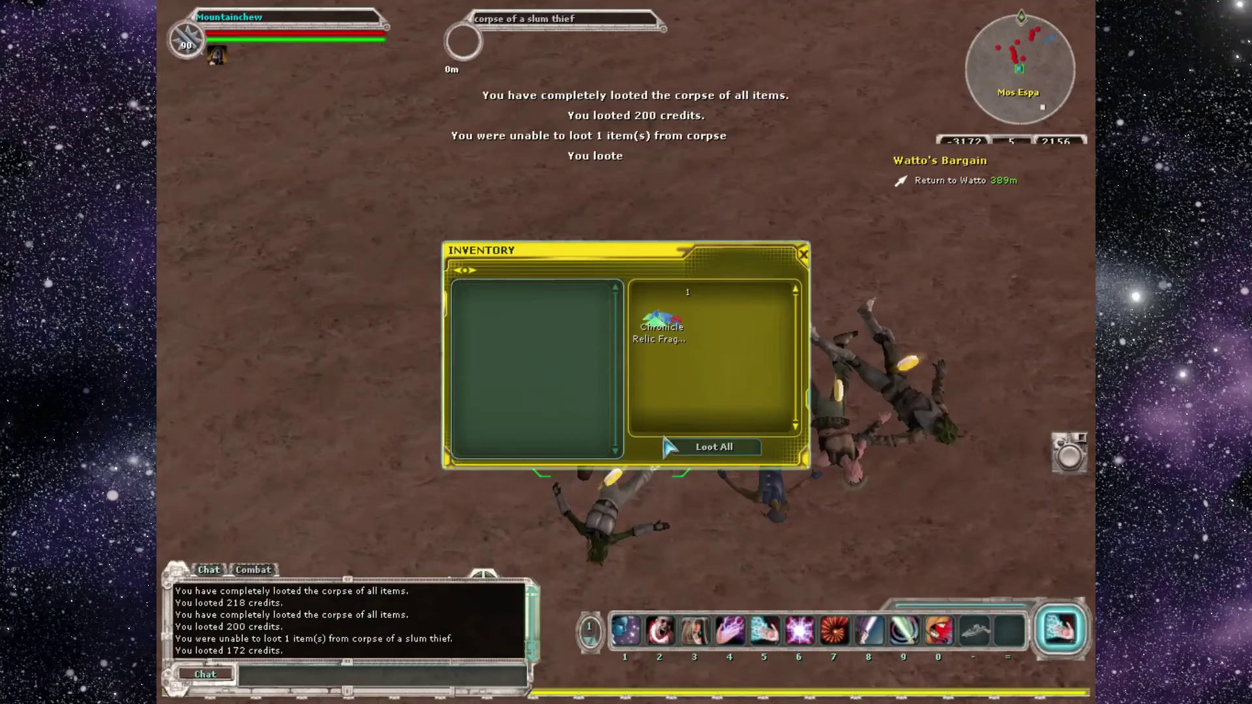
left_click(806, 257)
double_click(626, 347)
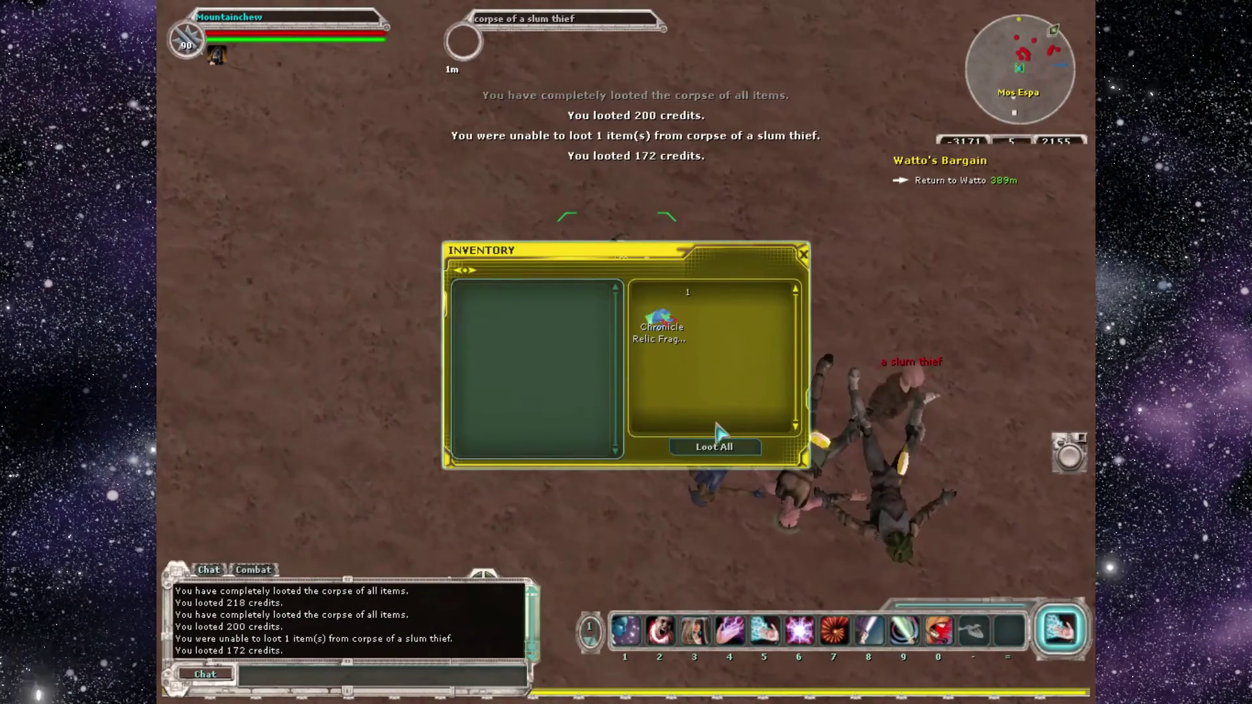
left_click(806, 257)
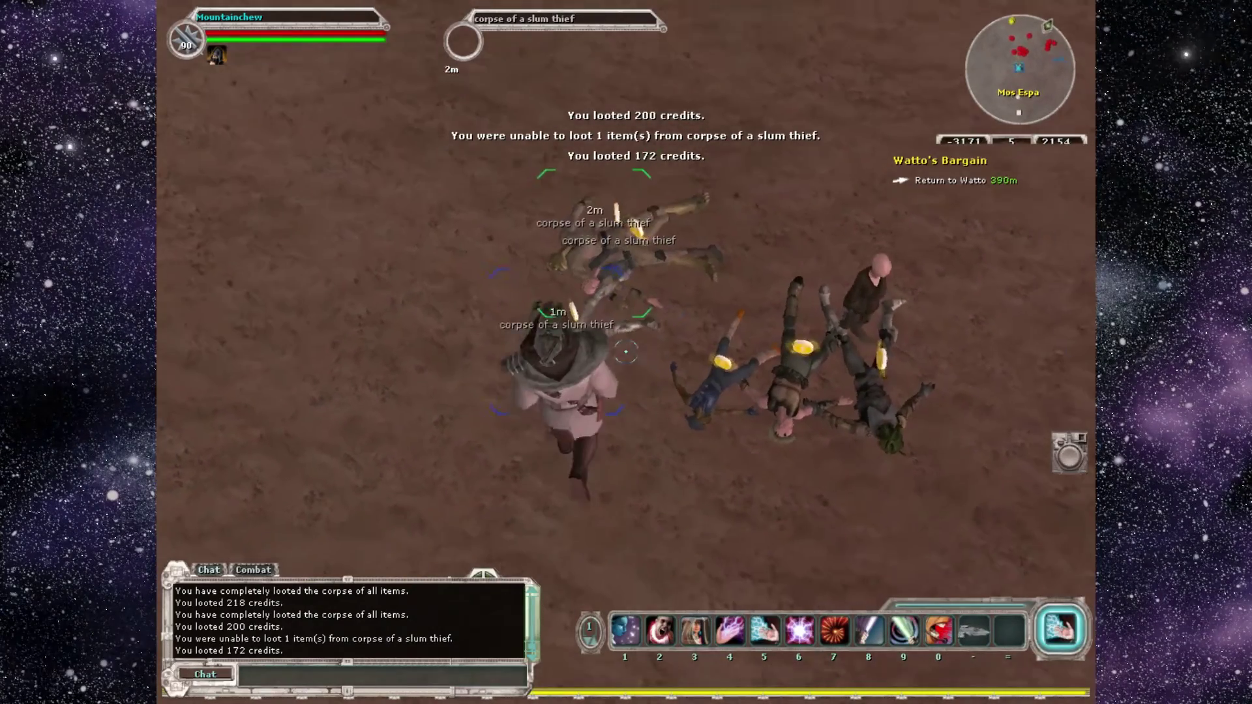
Loot the remaining five corpses for 202, 126, 39, 249 and 141 credits.
double_click(626, 352)
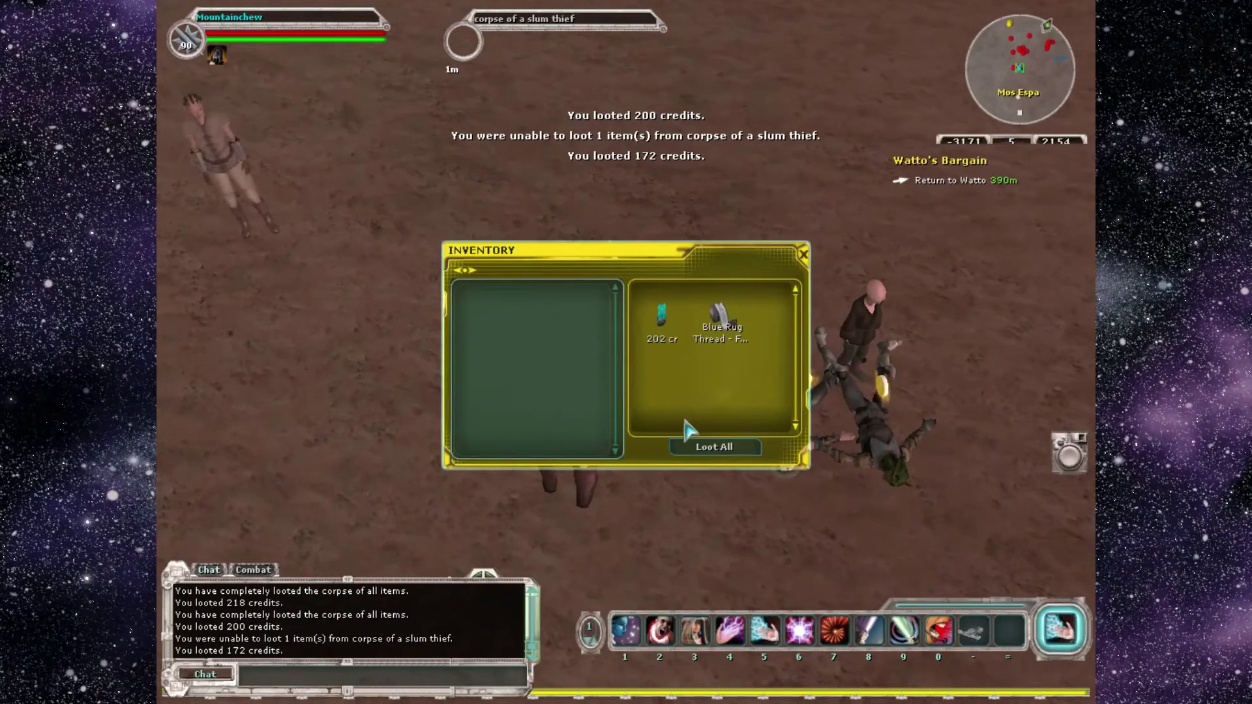
left_click(714, 448)
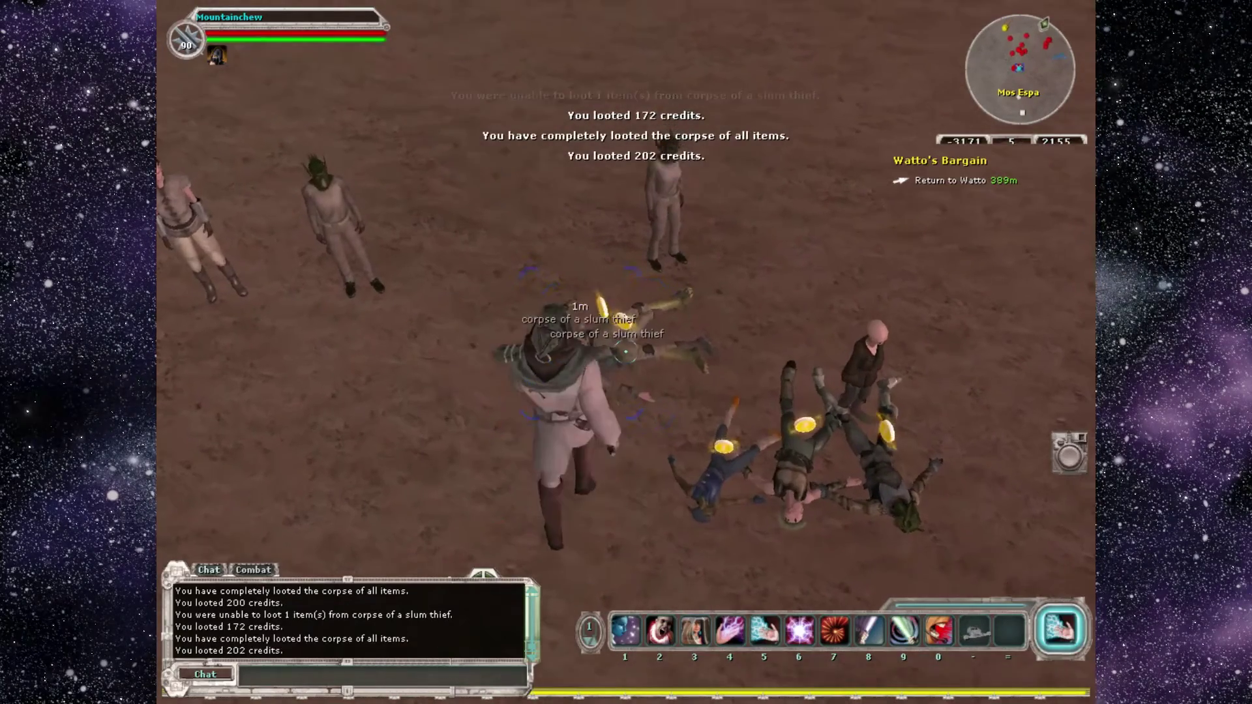
double_click(624, 352)
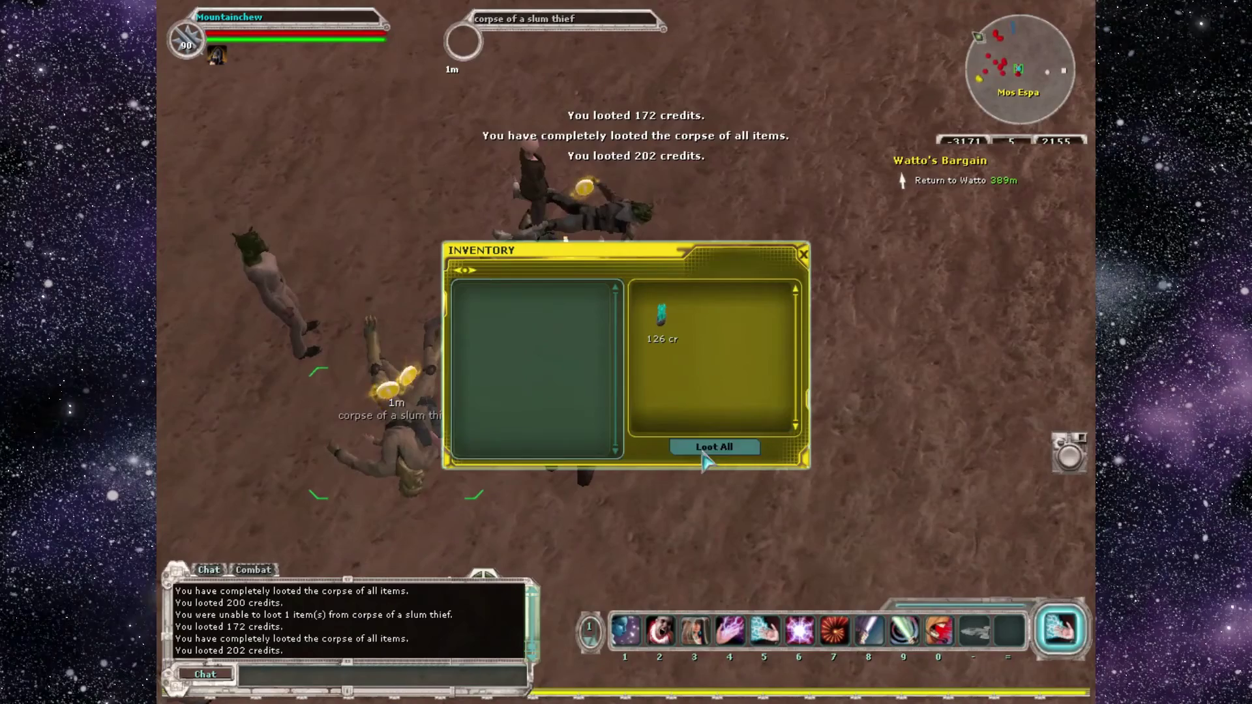
left_click(711, 448)
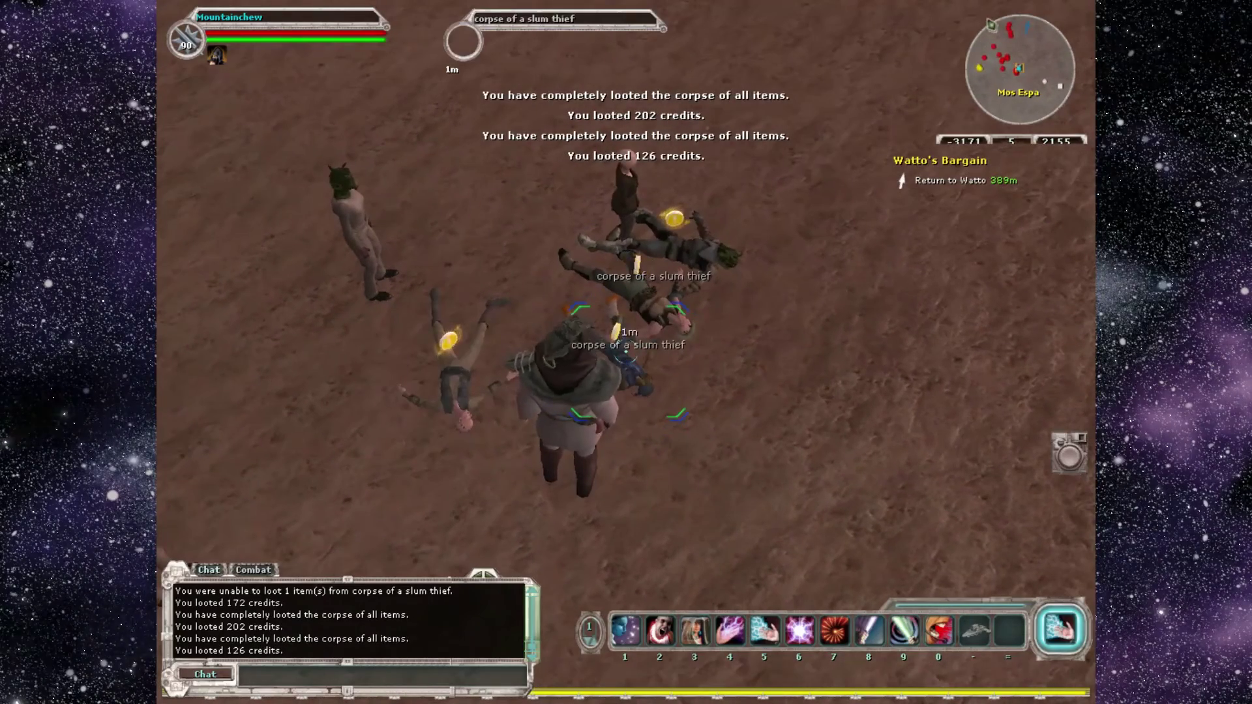
double_click(625, 351)
left_click(718, 448)
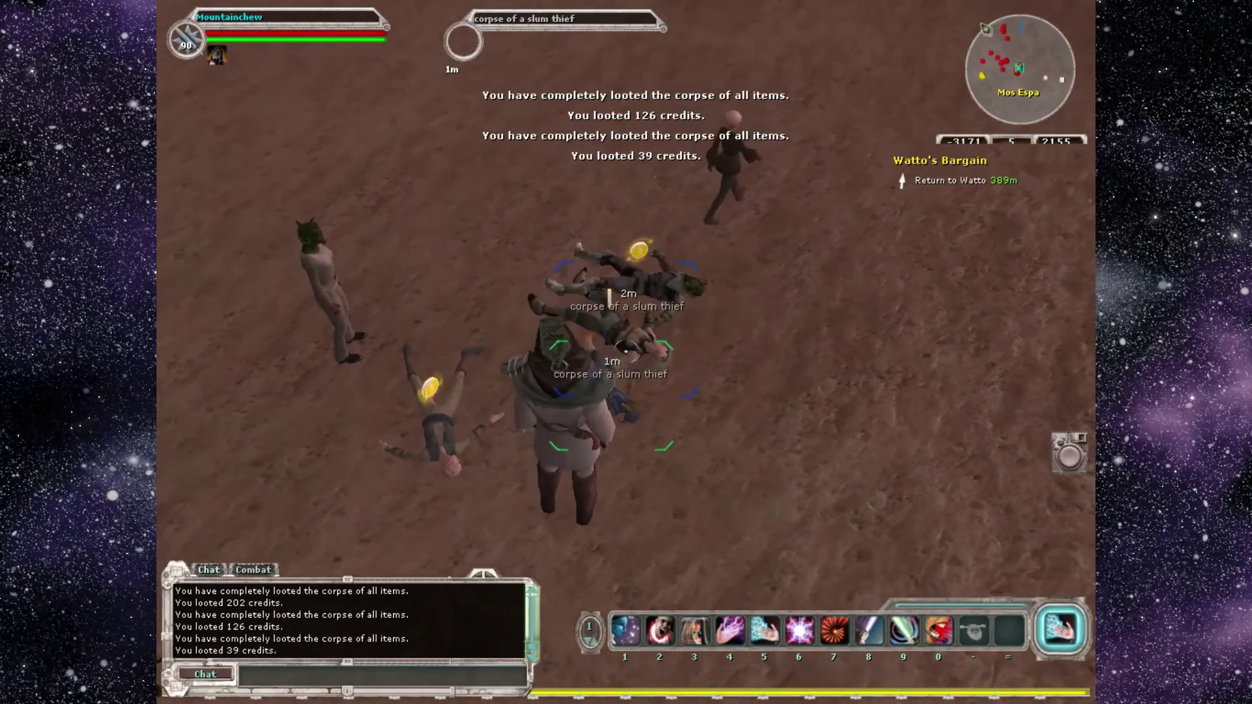
double_click(625, 352)
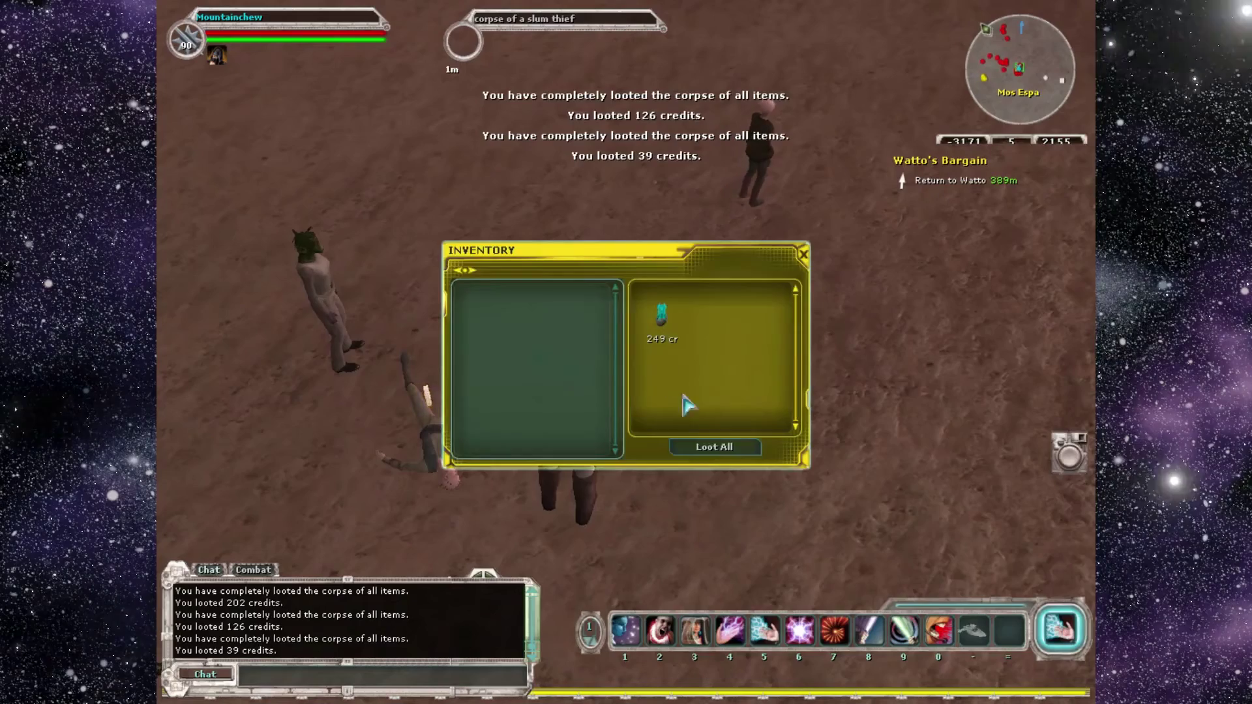
left_click(713, 448)
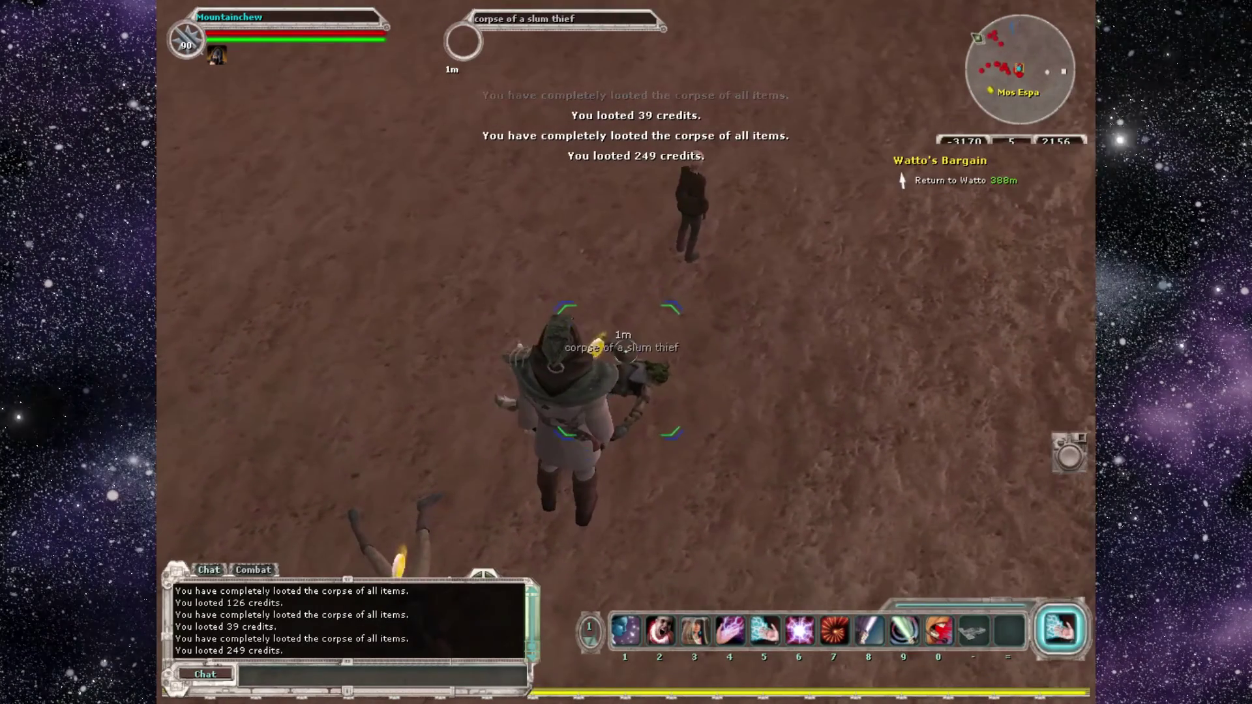
double_click(678, 414)
left_click(711, 447)
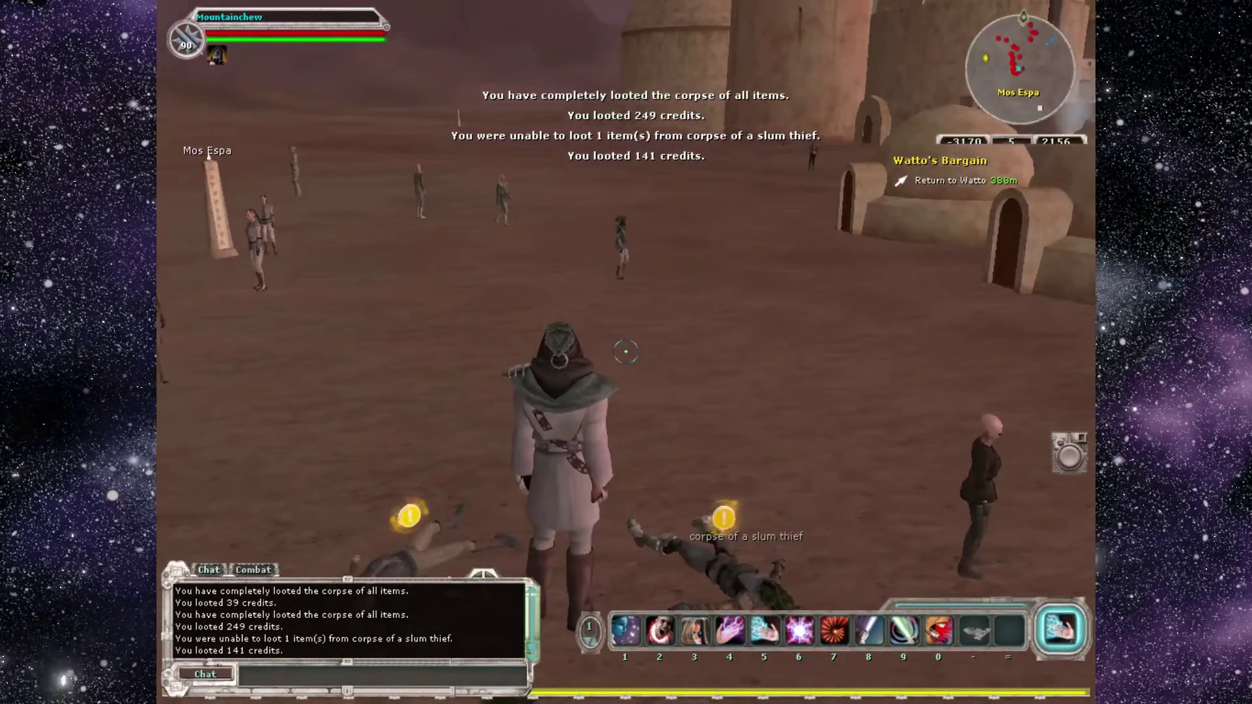
Hand Watto's Bargain in to Watto for 750 credits and ask about his promised information.
key("w")
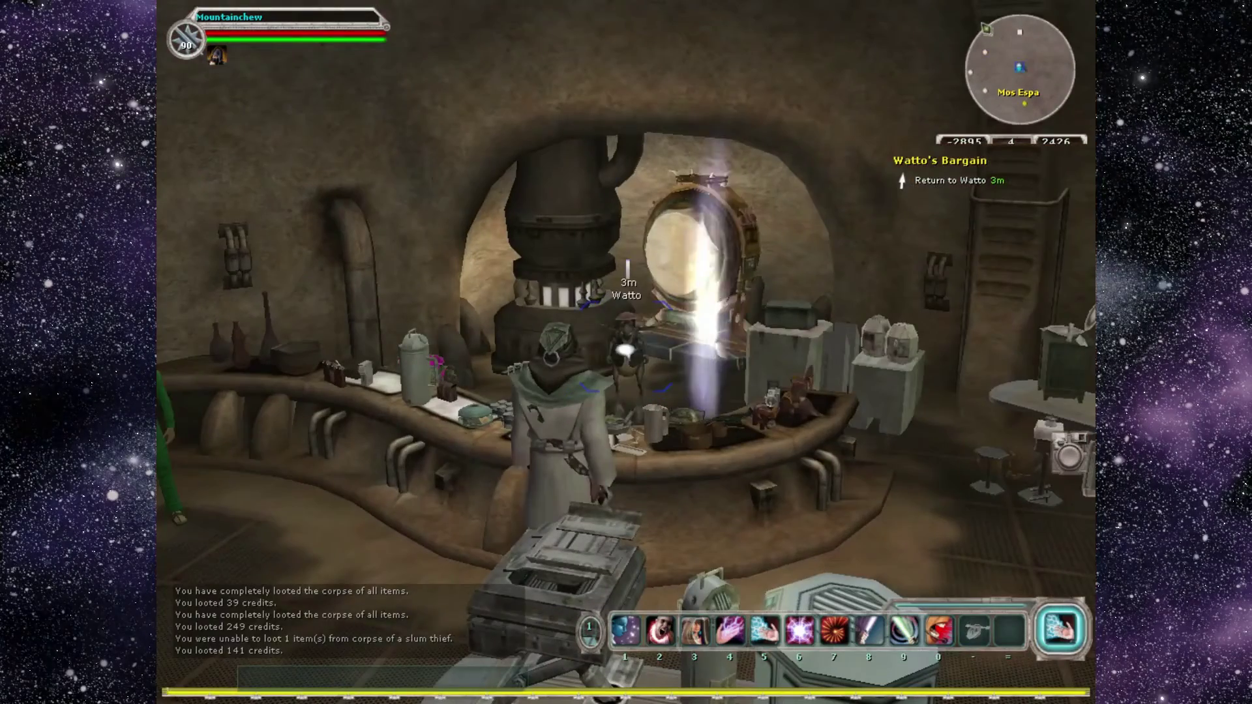
double_click(625, 350)
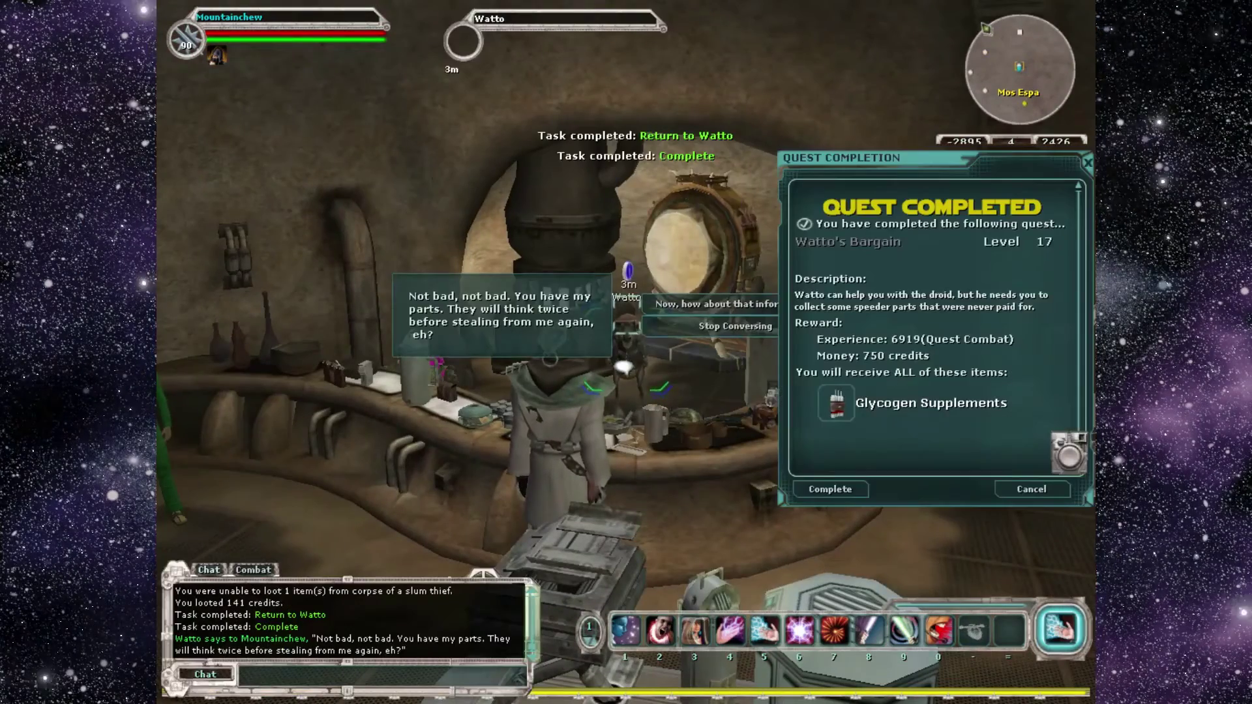
left_click(843, 488)
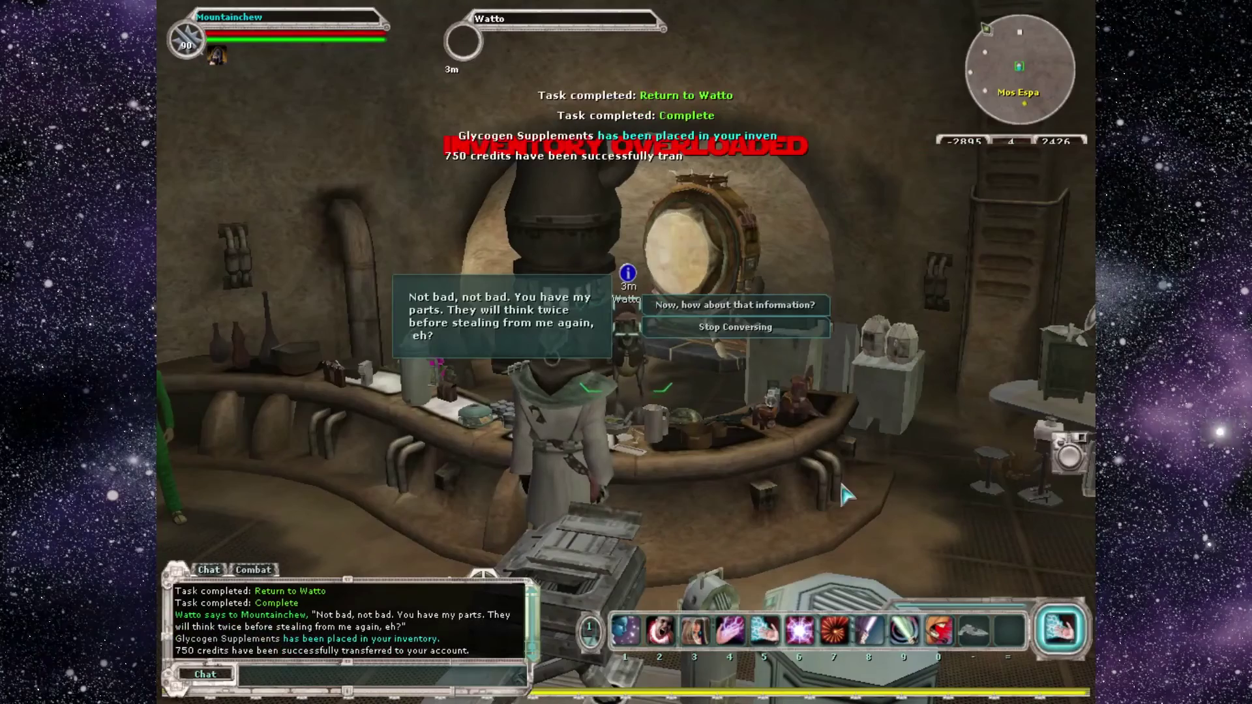
left_click(756, 305)
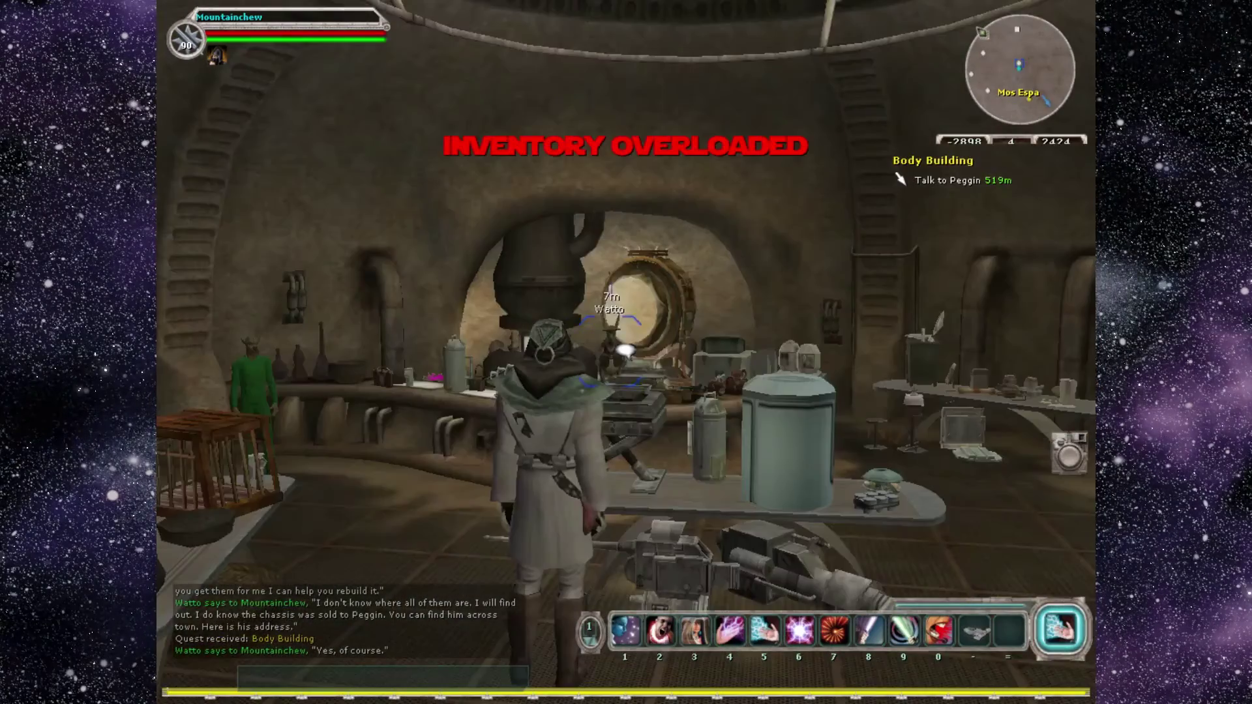